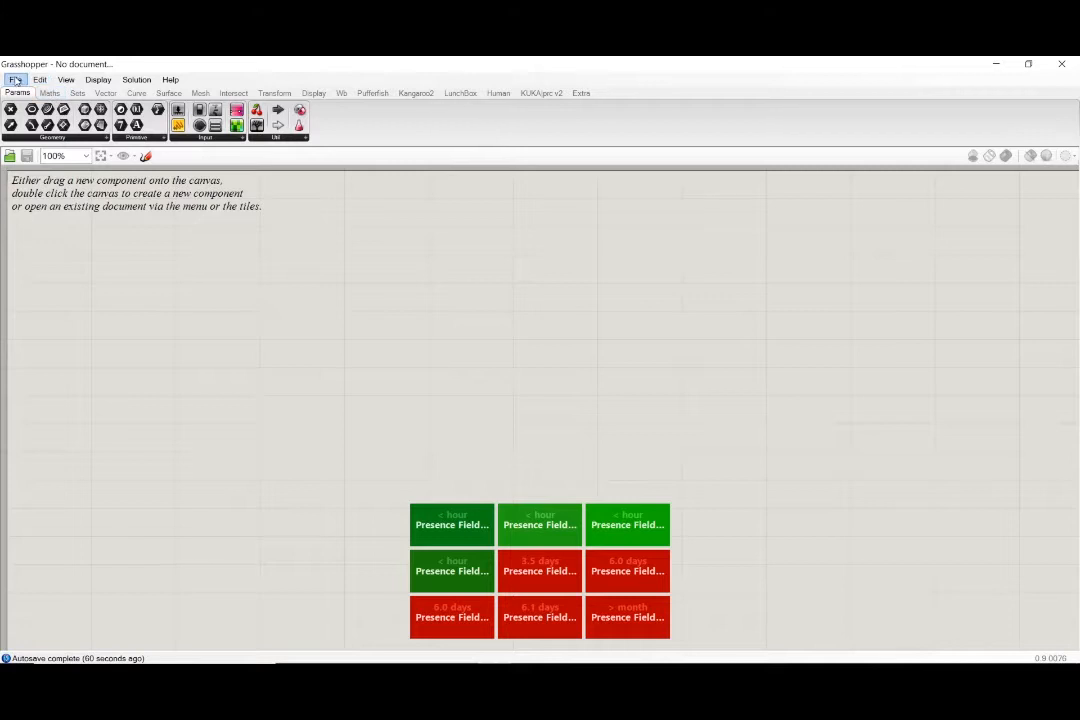
Open the Grasshopper document Presence Field_(30 Rigs)_Editable.gh from the Desktop.
left_click(15, 79)
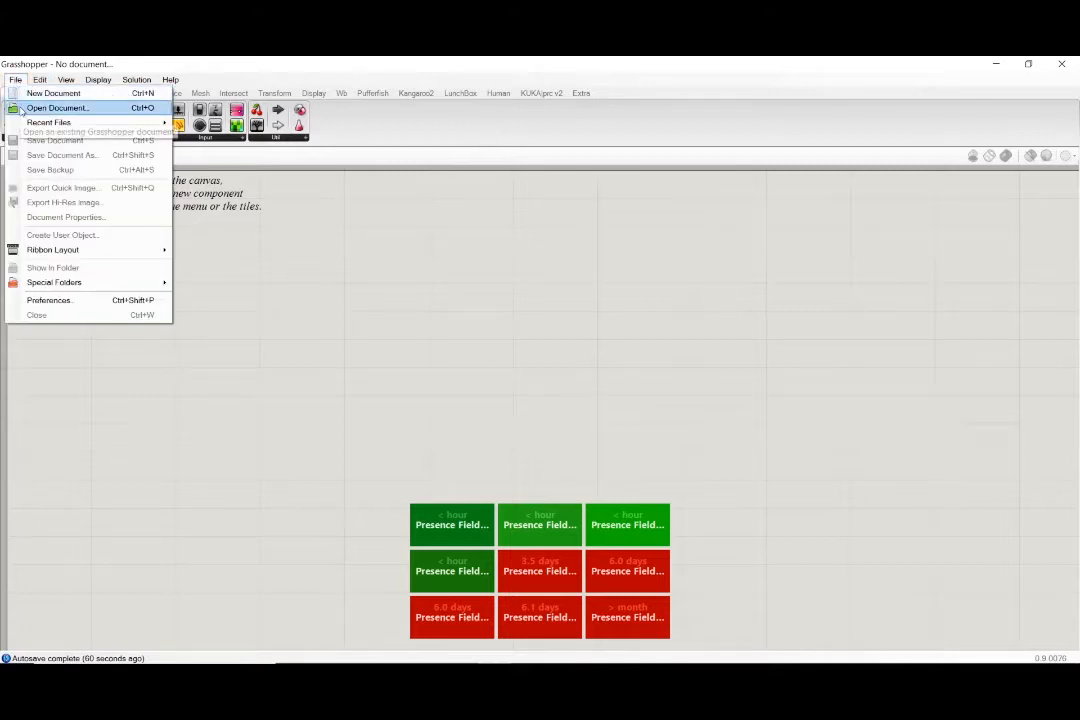
left_click(50, 107)
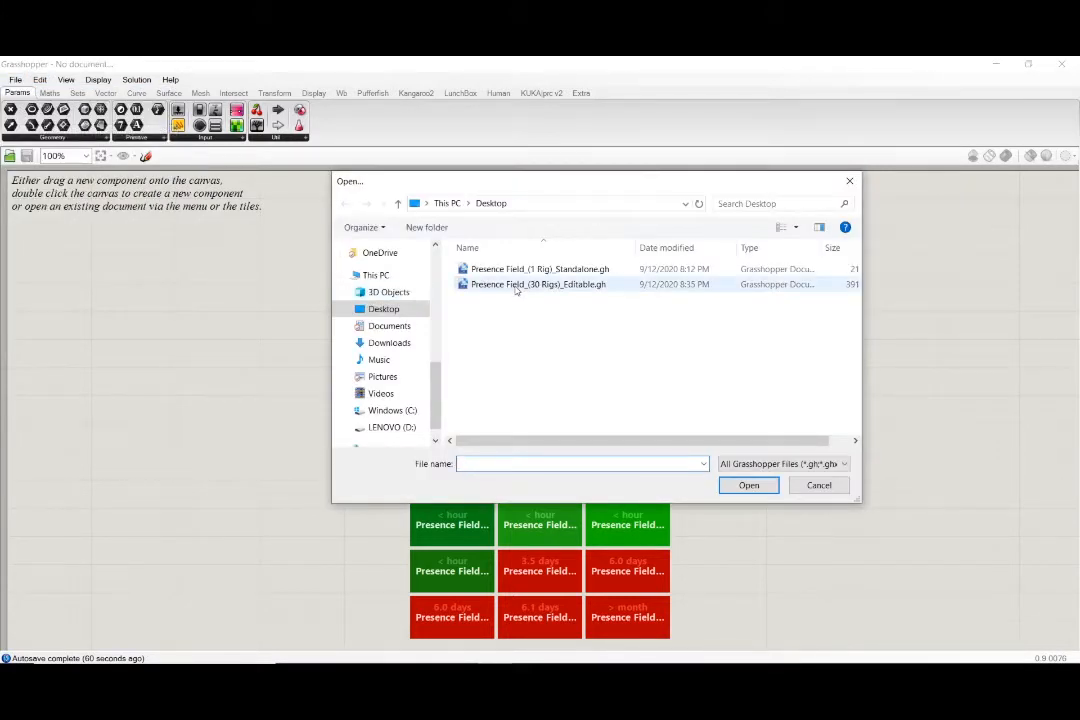
double_click(516, 286)
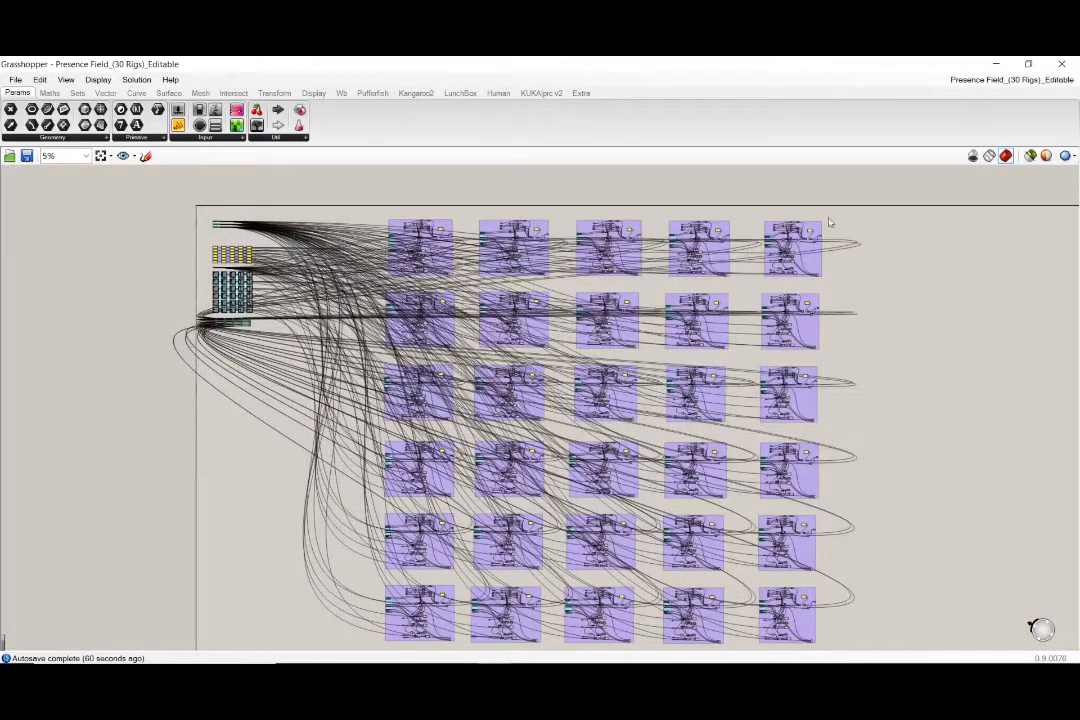
Switch to Rhino and examine rig 8 up close in the Lower Level plan view.
left_click(993, 66)
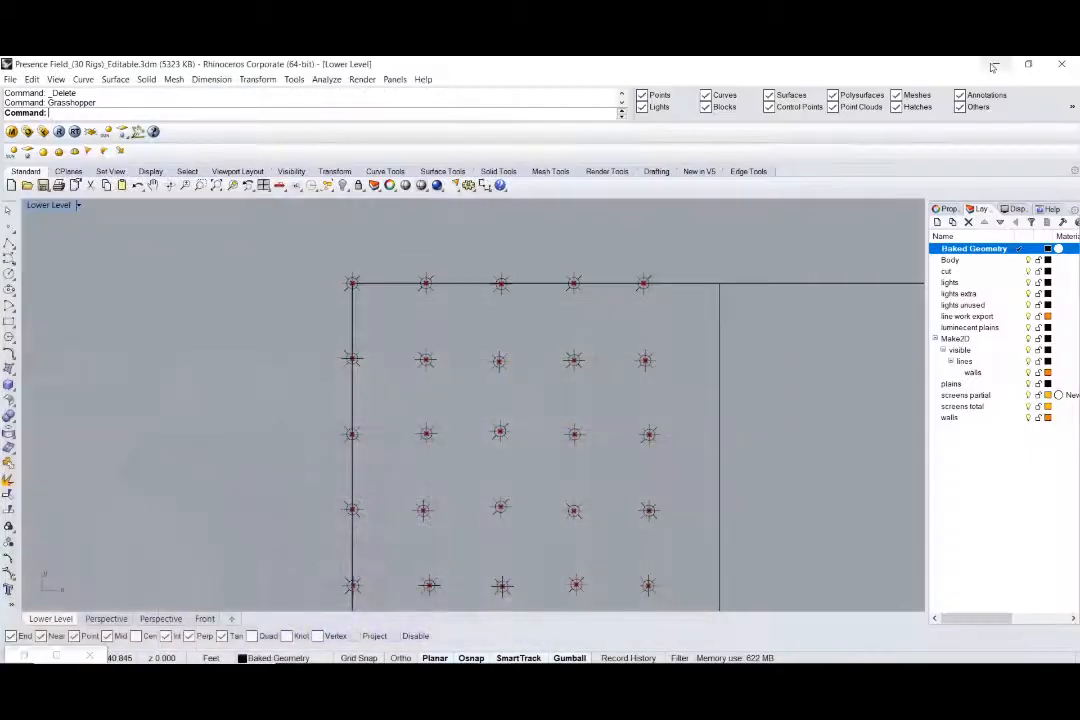
scroll(428, 366, "up", 2)
scroll(428, 366, "up", 8)
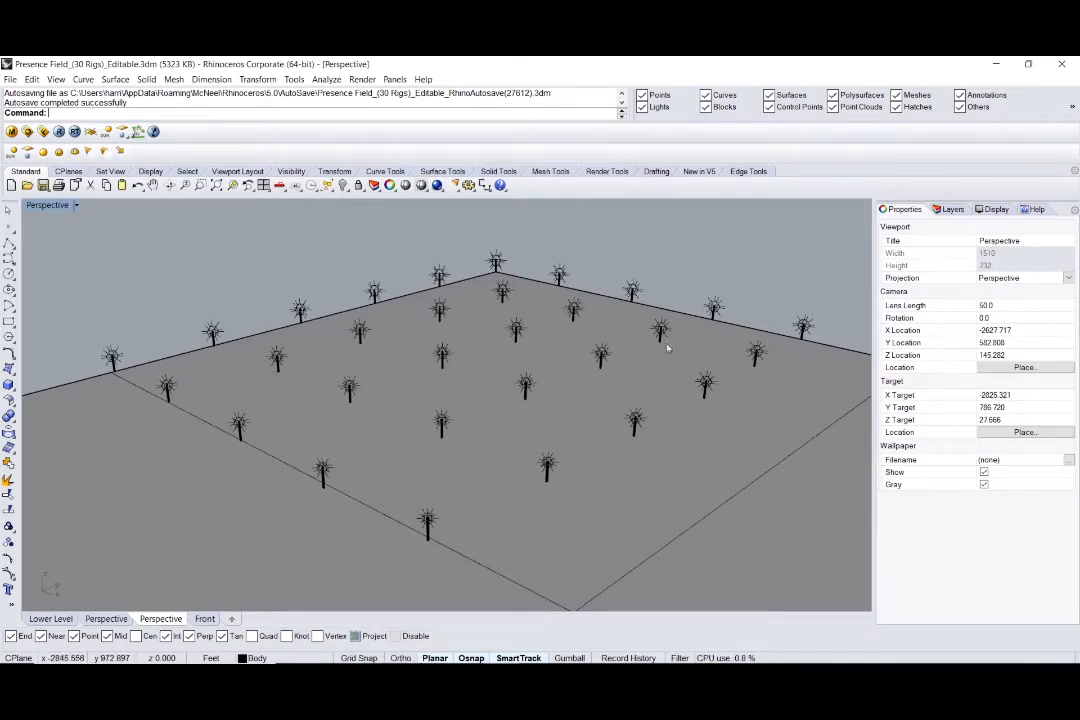
Move one rig from the field's rear edge toward its interior in the Perspective view and undo the move.
left_click_drag(692, 282, 629, 368)
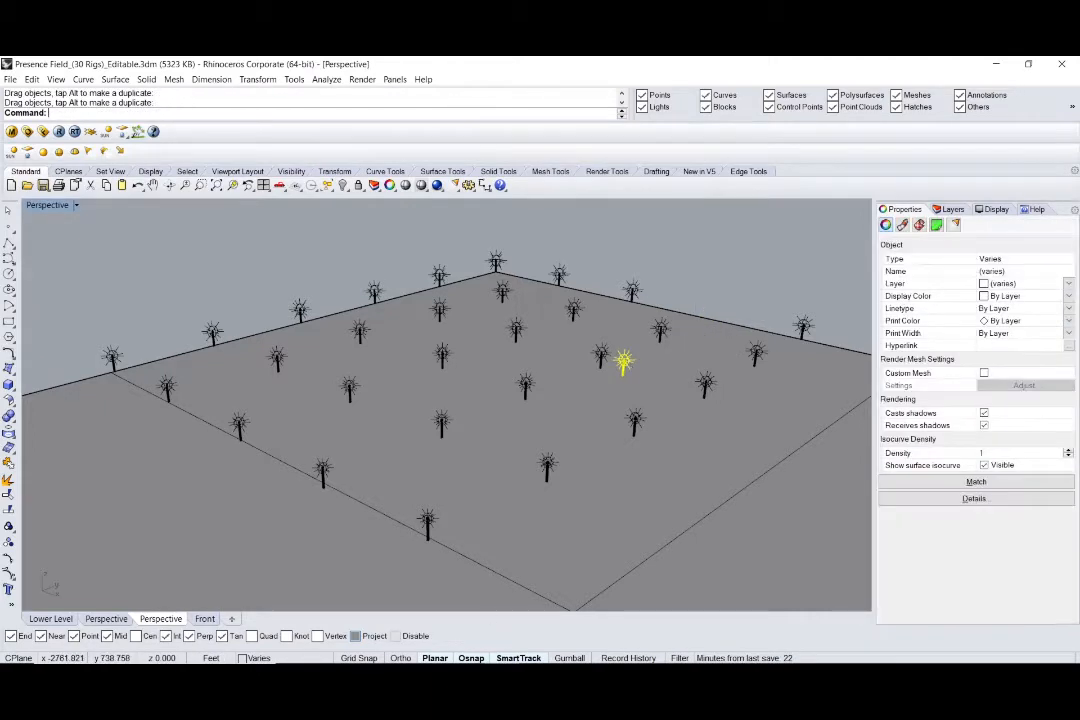
key("ctrl+z")
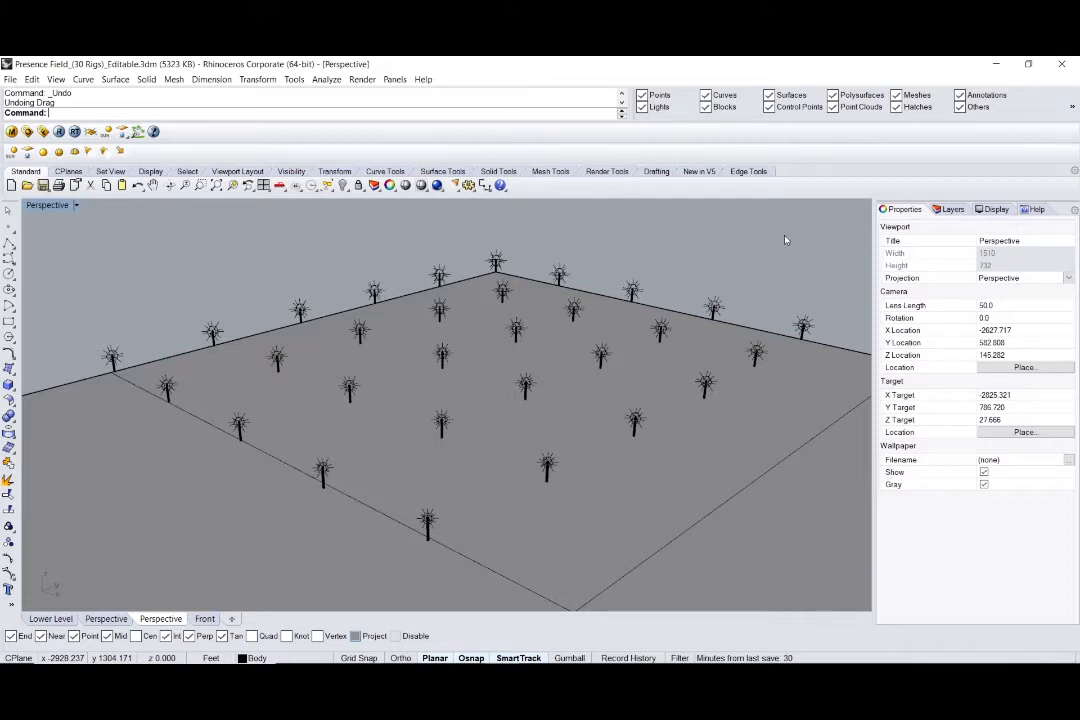
Examine a single rig up close in the Perspective view, picking out the polysurfaces of its column shell and inner core.
mouse_move(838, 659)
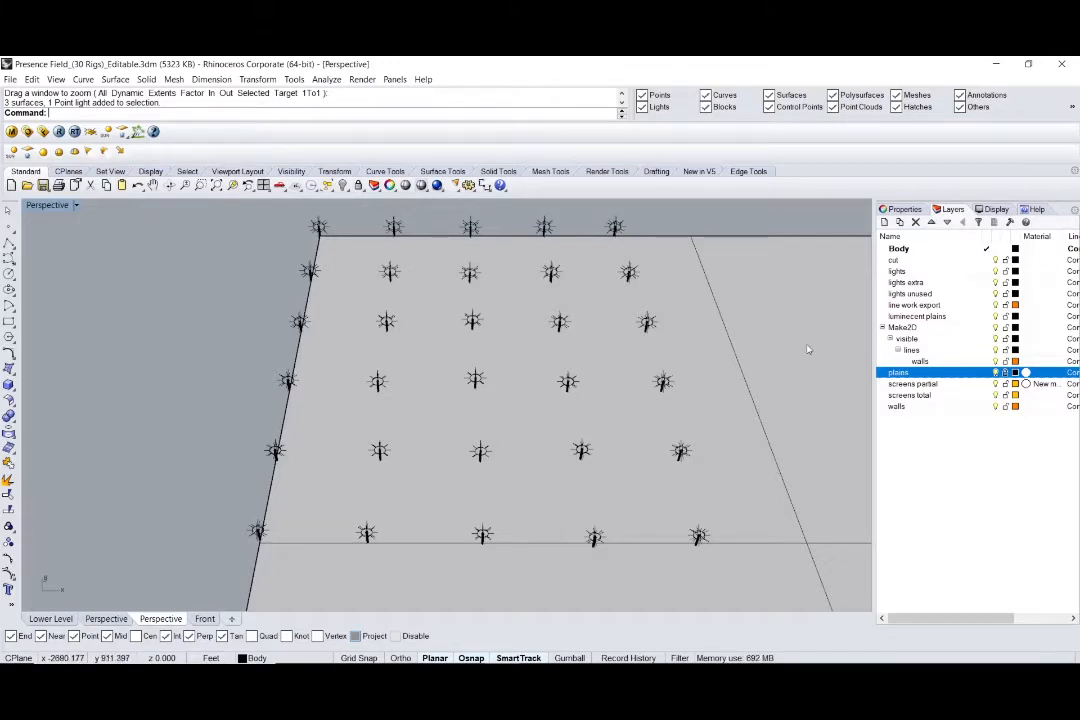
scroll(707, 556, "up", 5)
scroll(712, 550, "up", 5)
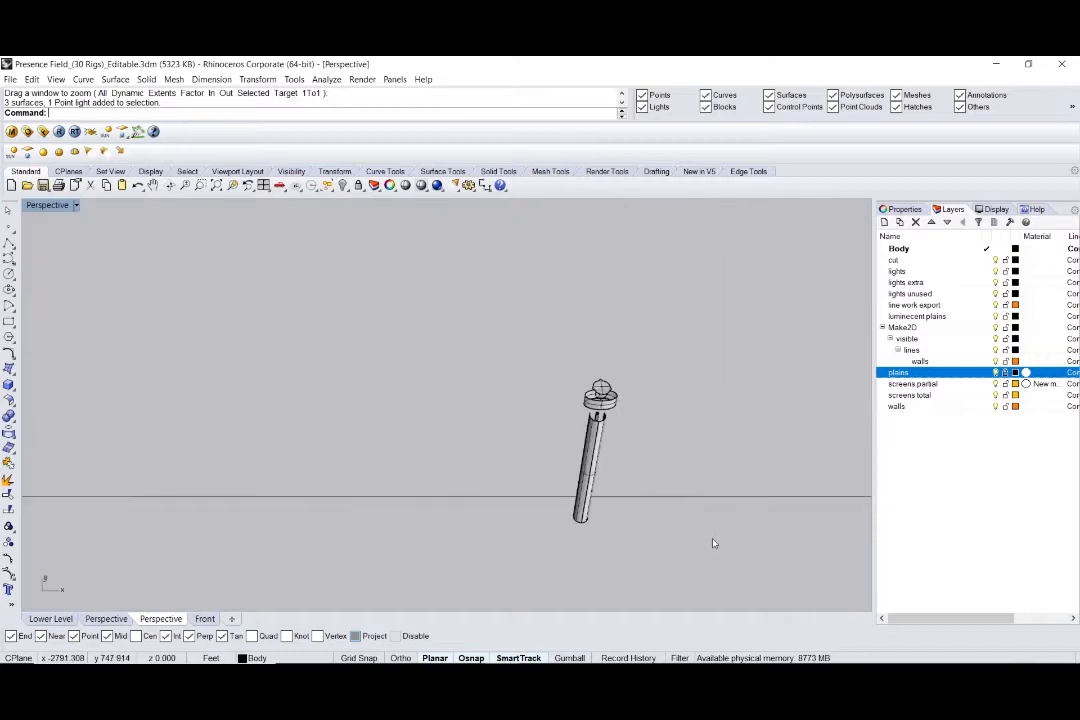
scroll(723, 439, "up", 4)
left_click_drag(294, 258, 462, 400)
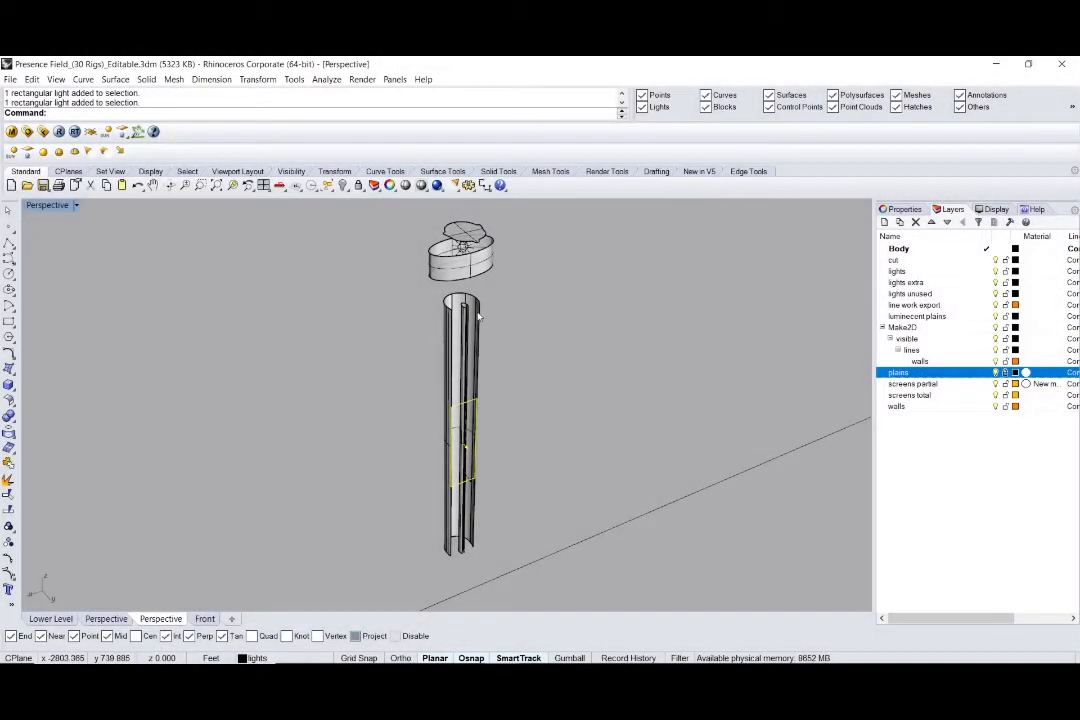
left_click(478, 317)
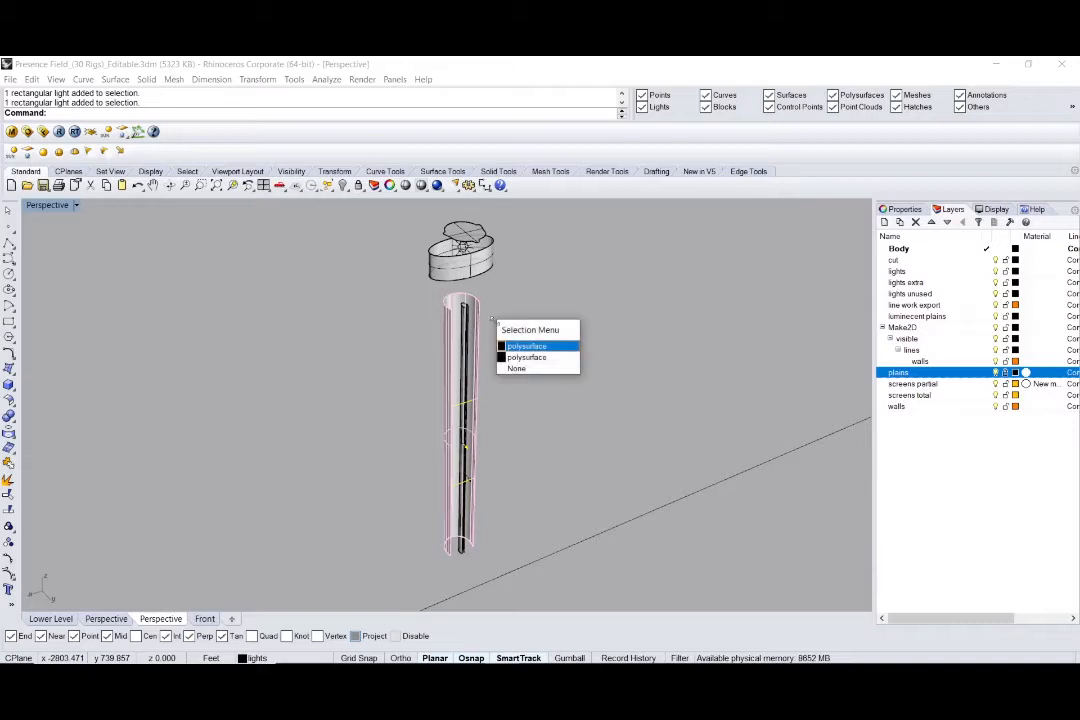
left_click(527, 354)
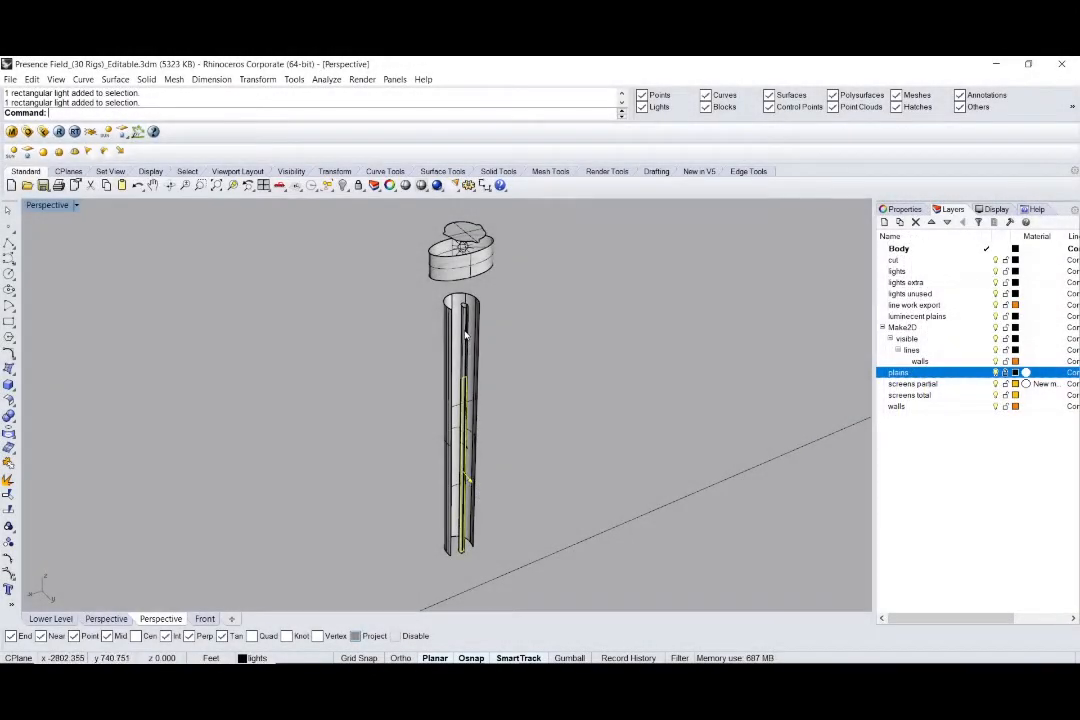
left_click(476, 350)
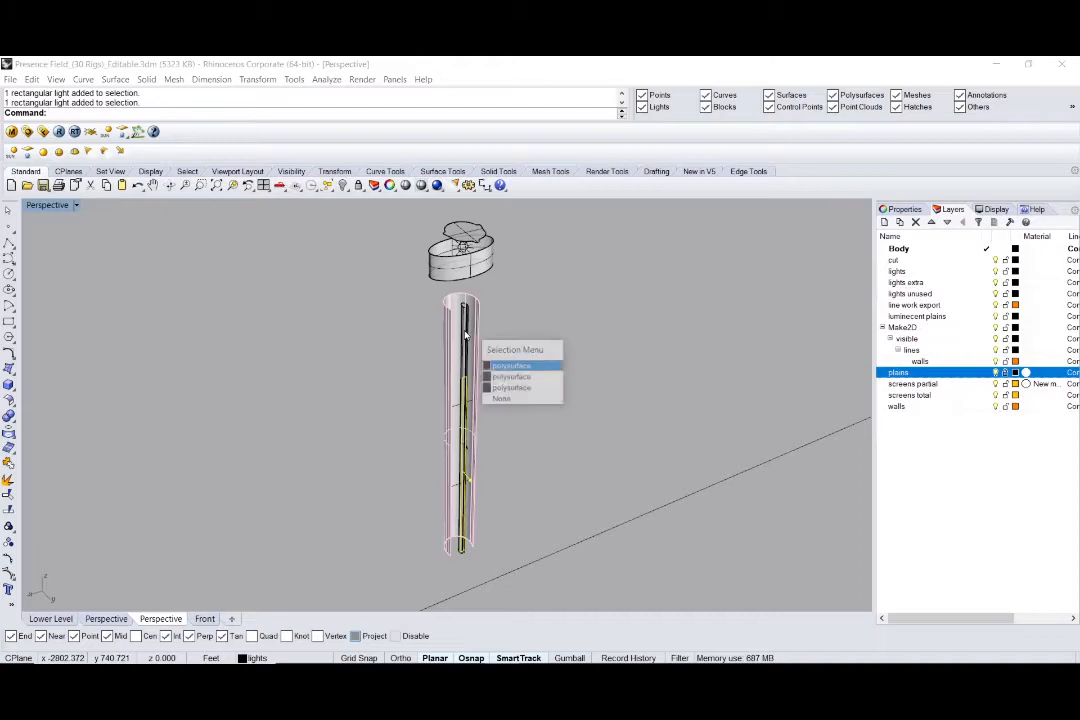
left_click(508, 385)
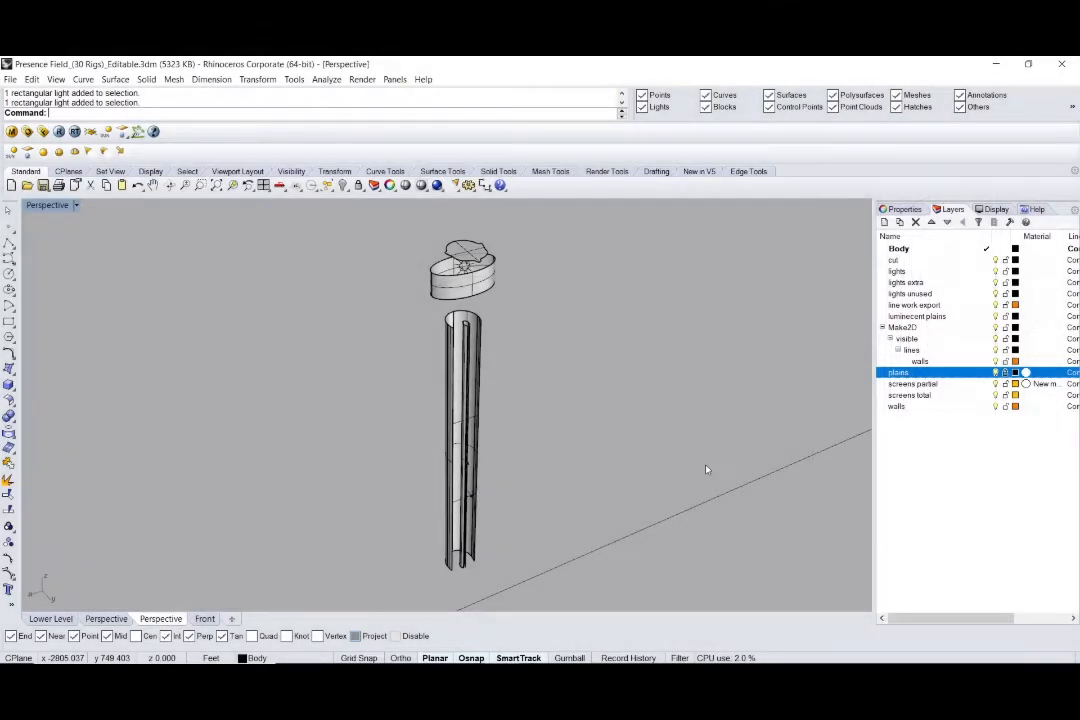
Look over the whole rig field in Rhino, then switch to Grasshopper and review the full grid of rig groups.
scroll(651, 545, "down", 4)
scroll(629, 549, "down", 20)
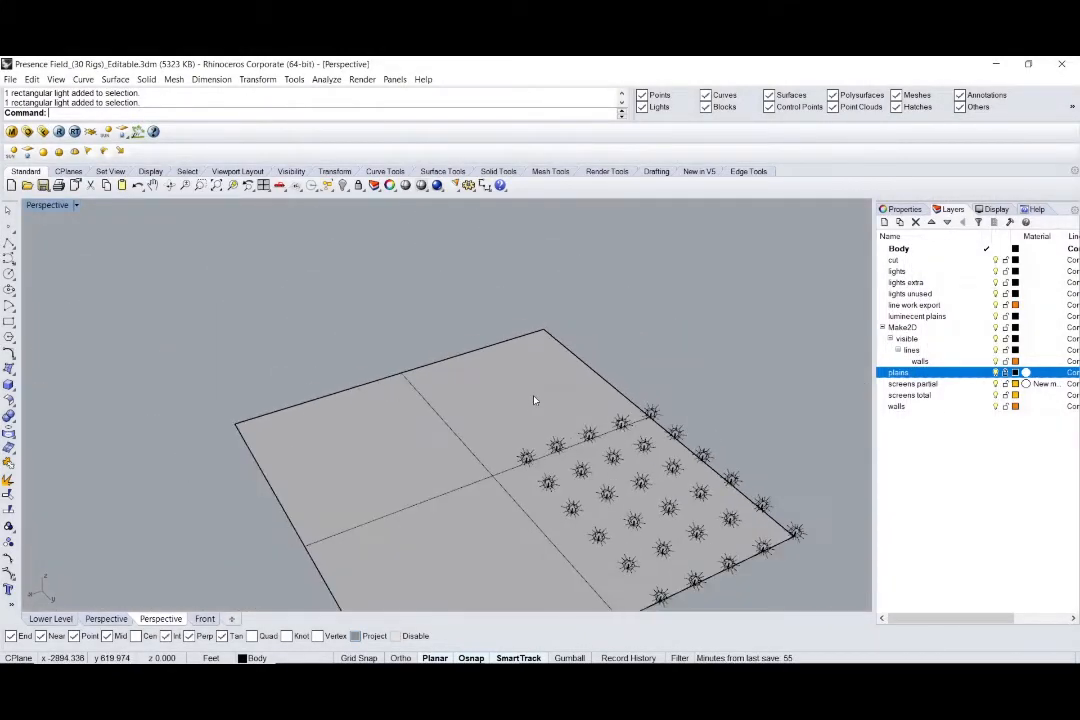
scroll(534, 400, "down", 2)
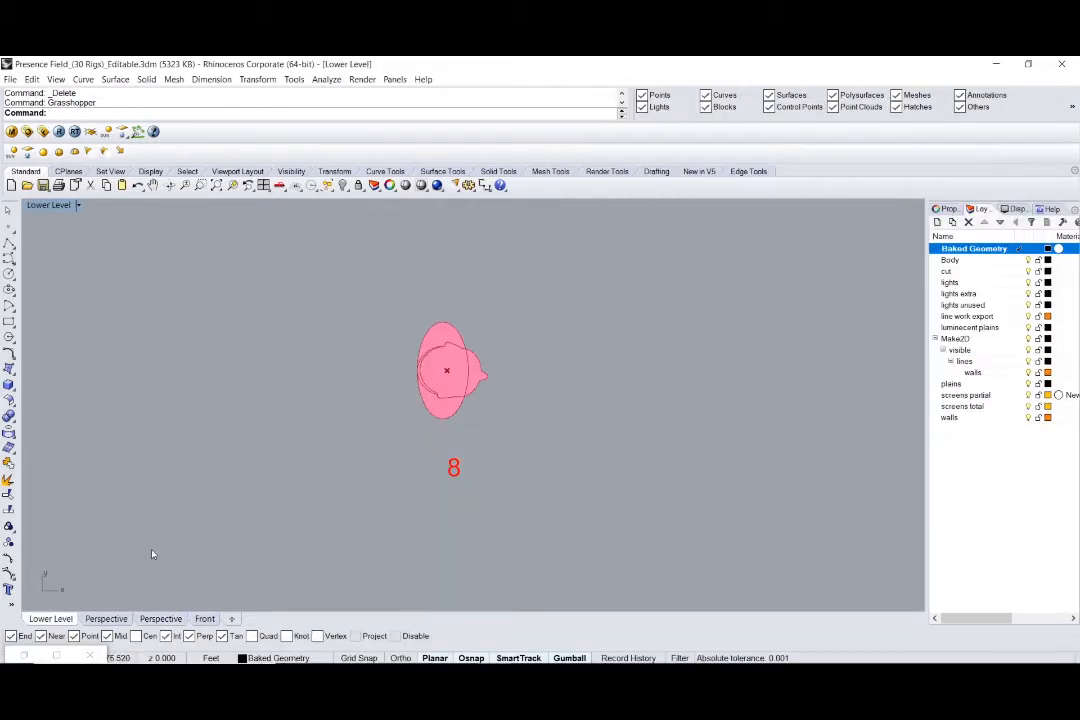
left_click(57, 657)
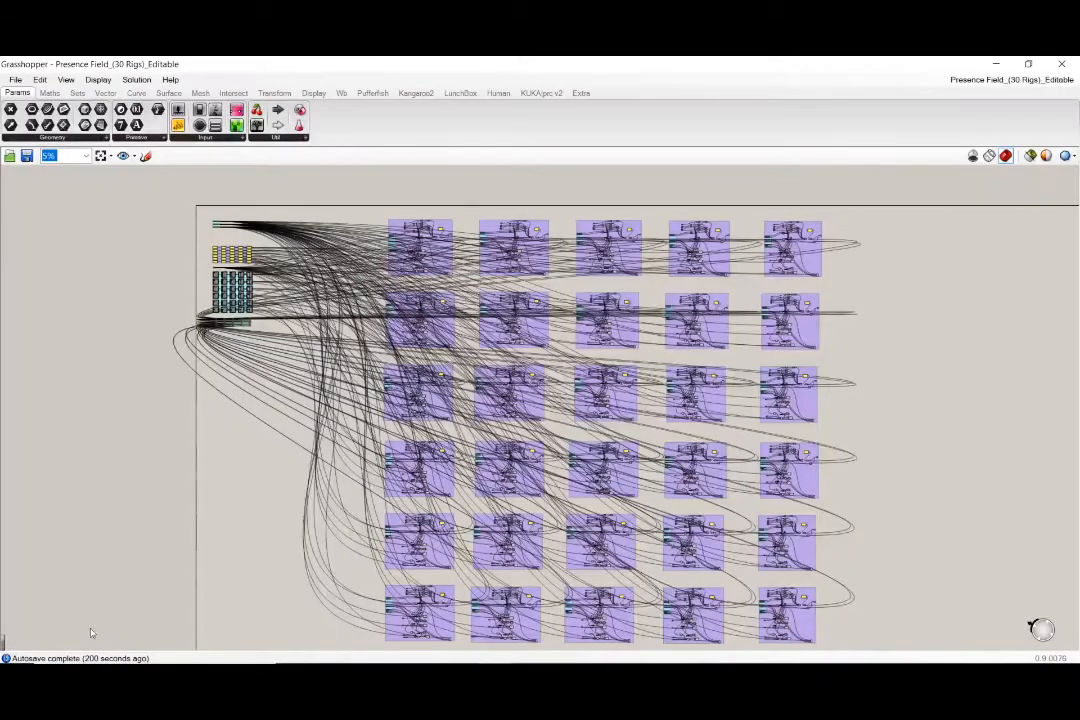
scroll(508, 488, "up", 1)
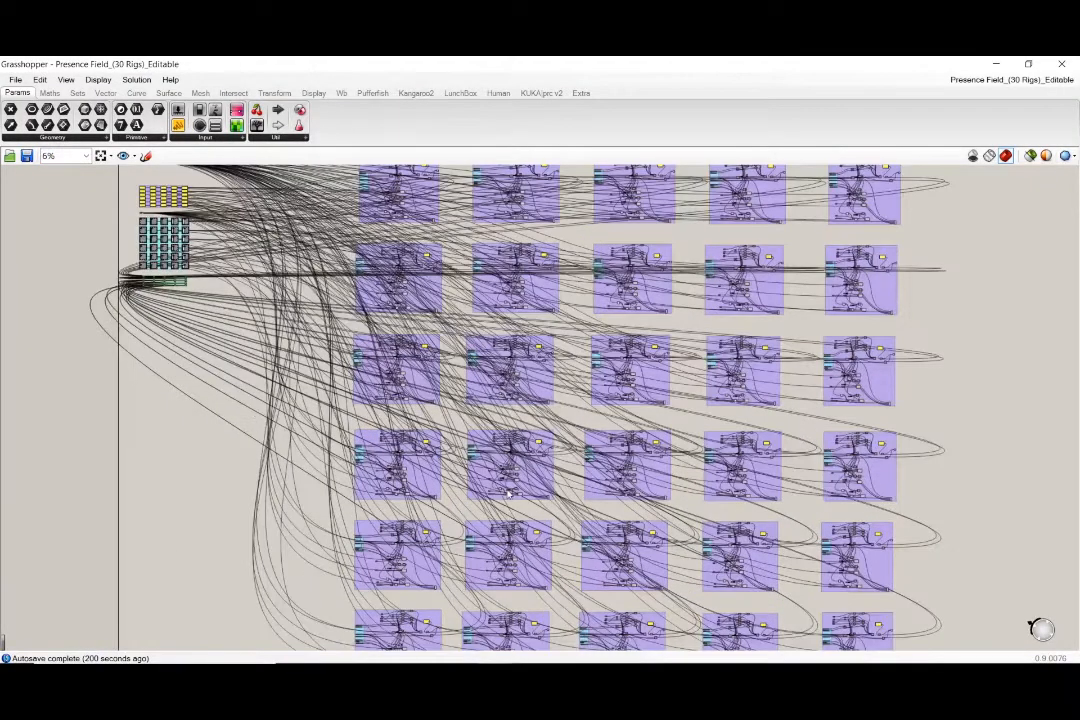
scroll(535, 380, "down", 1)
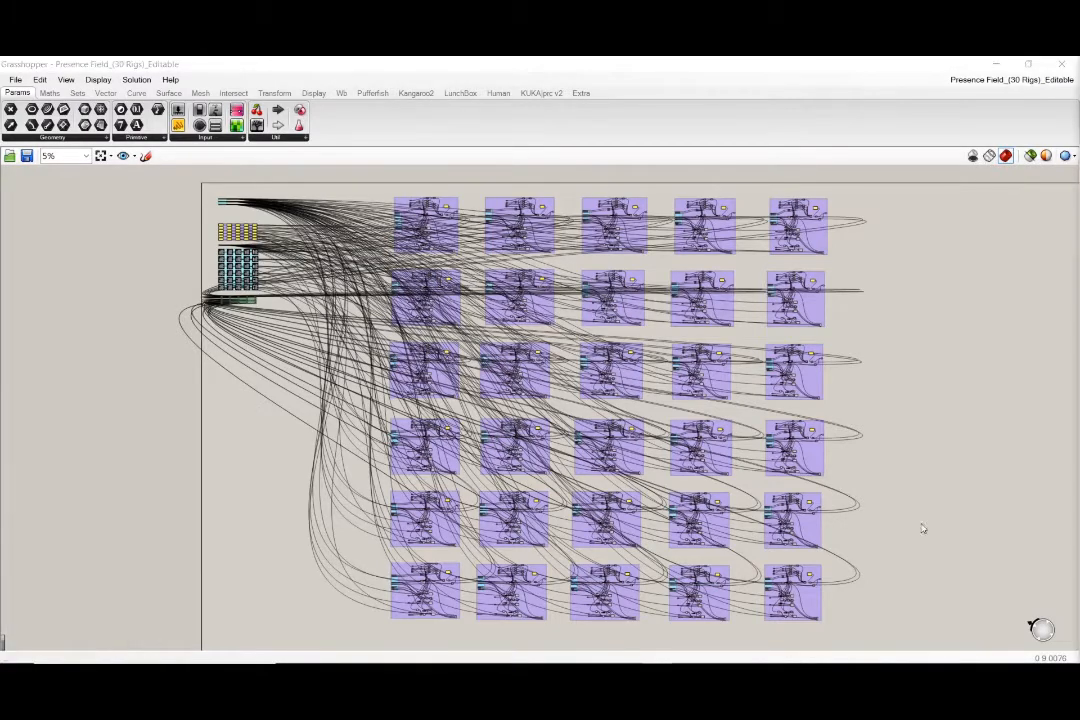
left_click(880, 412)
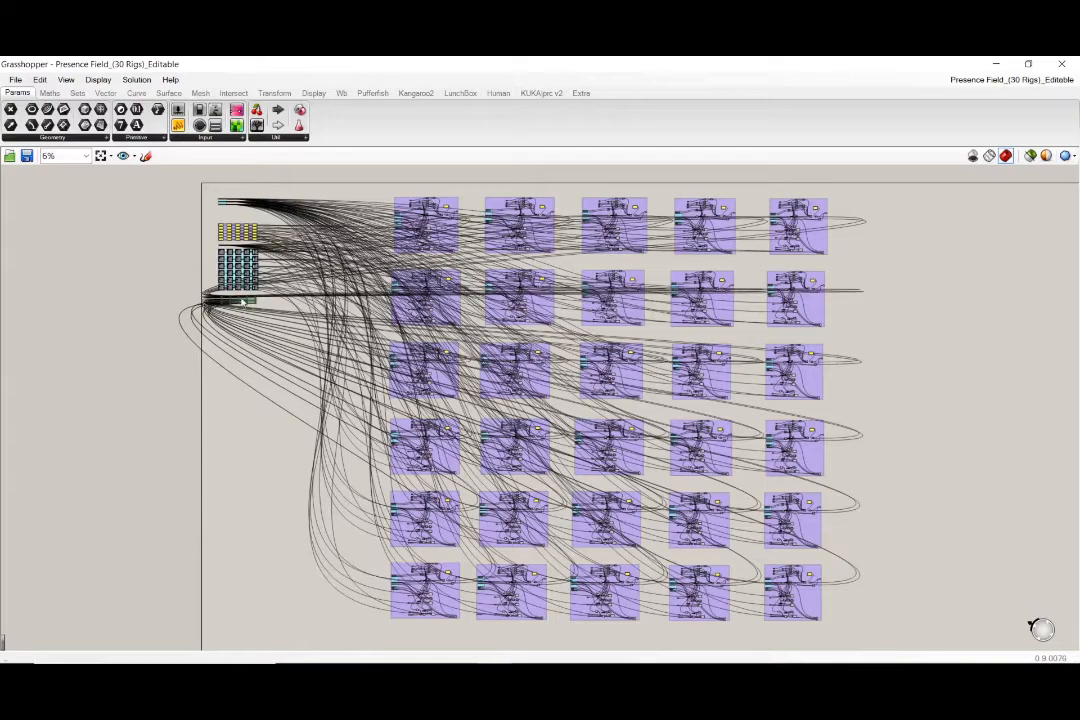
Add a Geometry parameter beside the green group in the Grasshopper definition and put it in its own group.
scroll(336, 321, "up", 10)
double_click(377, 348)
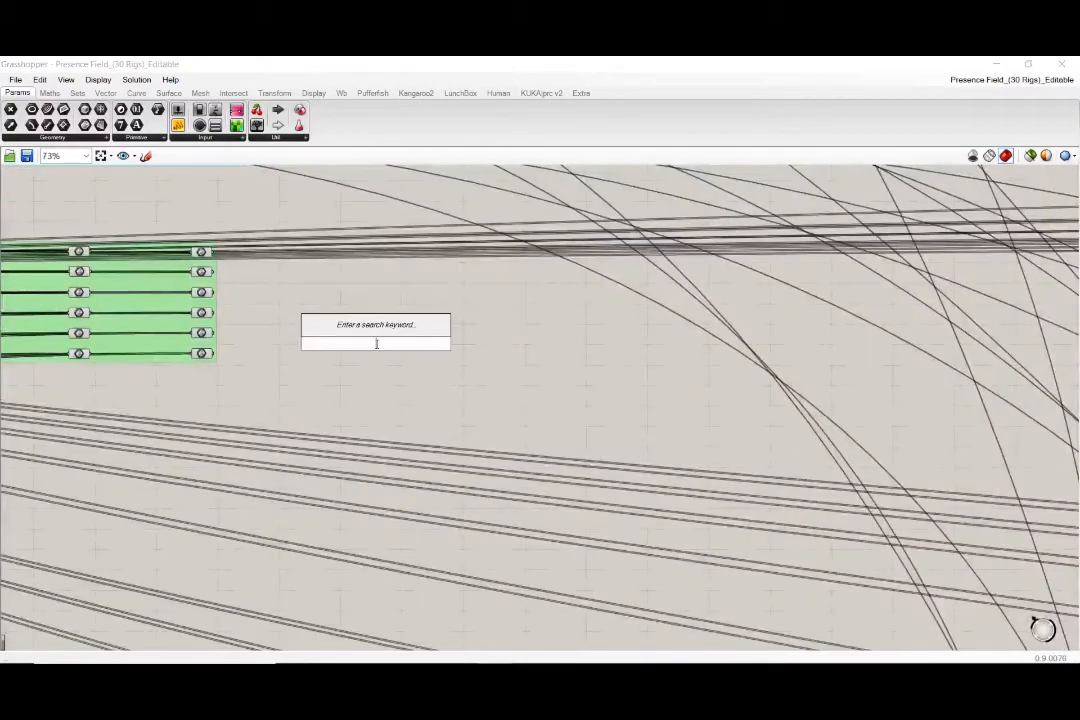
type("ge")
key("Return")
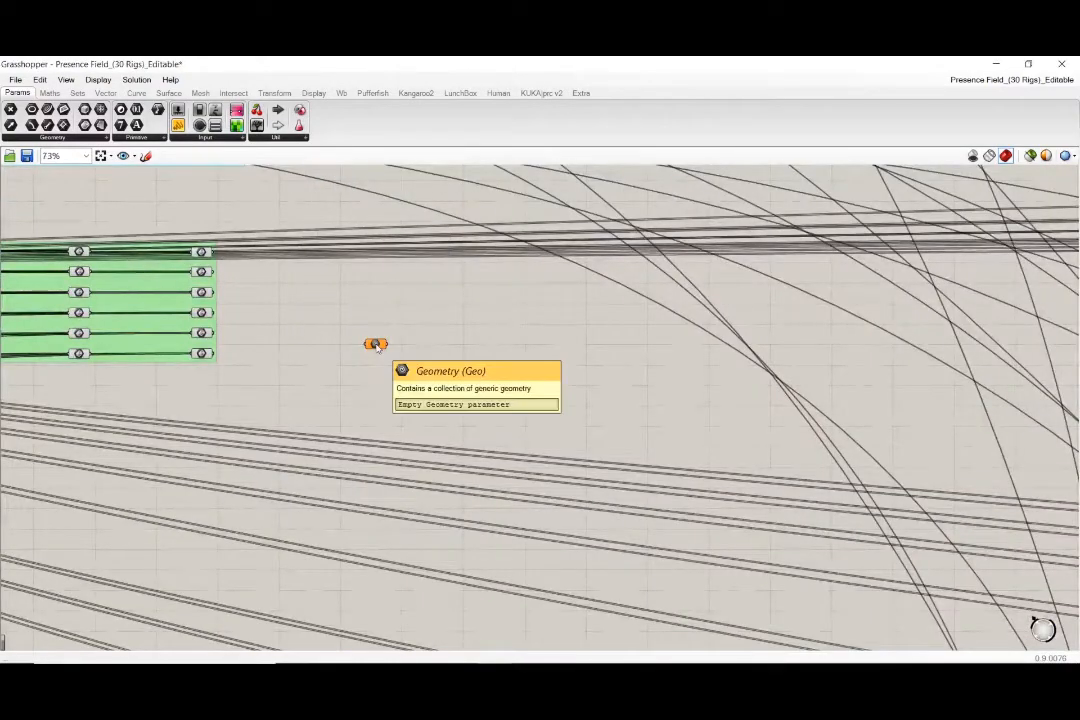
key("space")
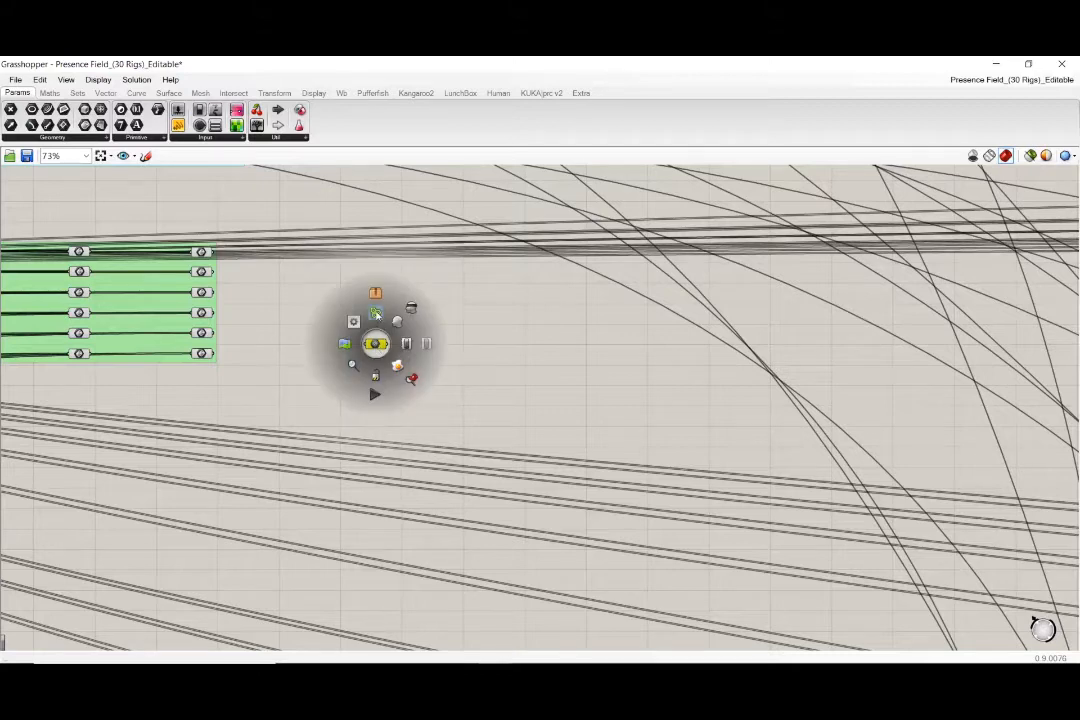
left_click(376, 314)
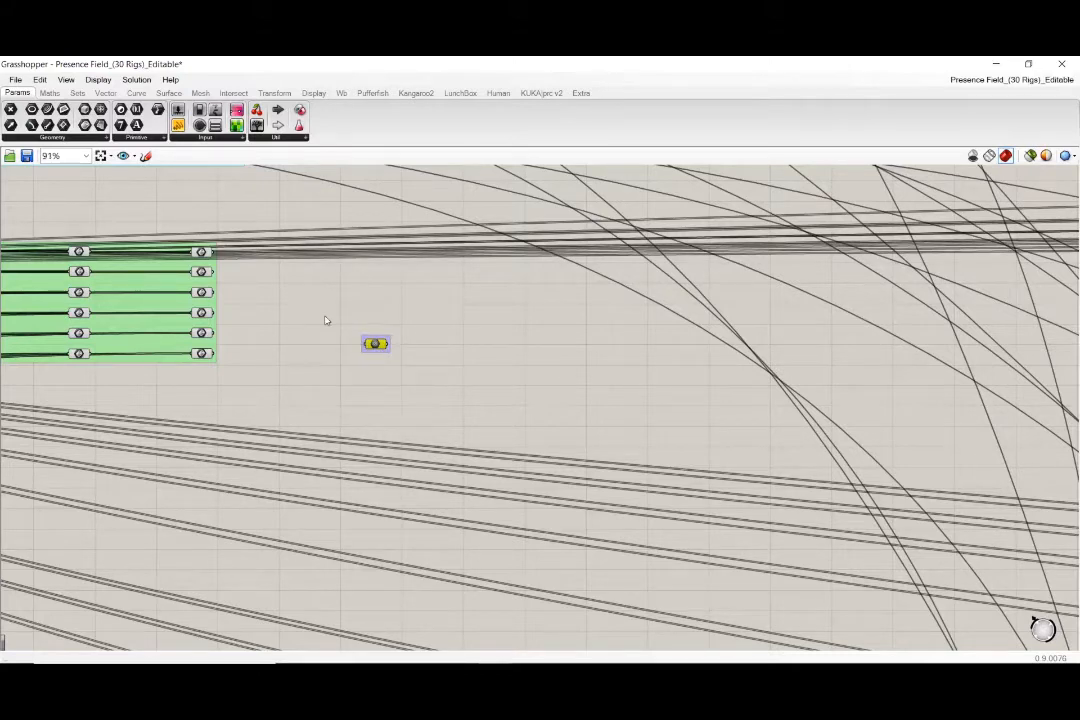
Name the new group around the Geometry parameter "group".
scroll(325, 320, "up", 4)
left_click(449, 392)
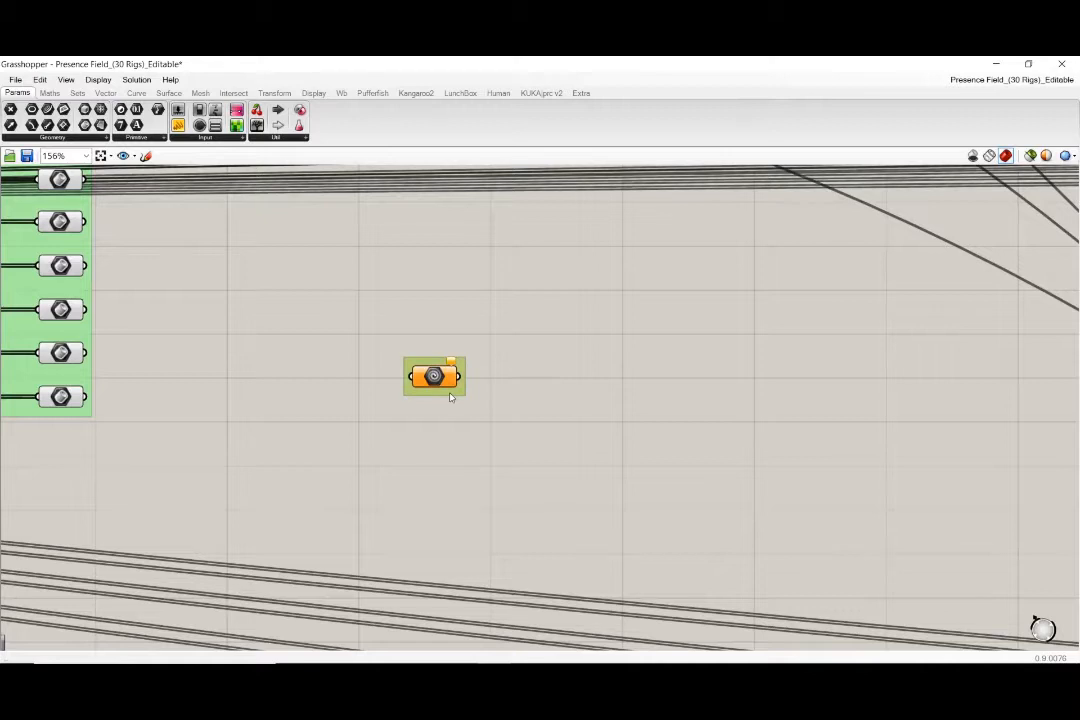
right_click(449, 398)
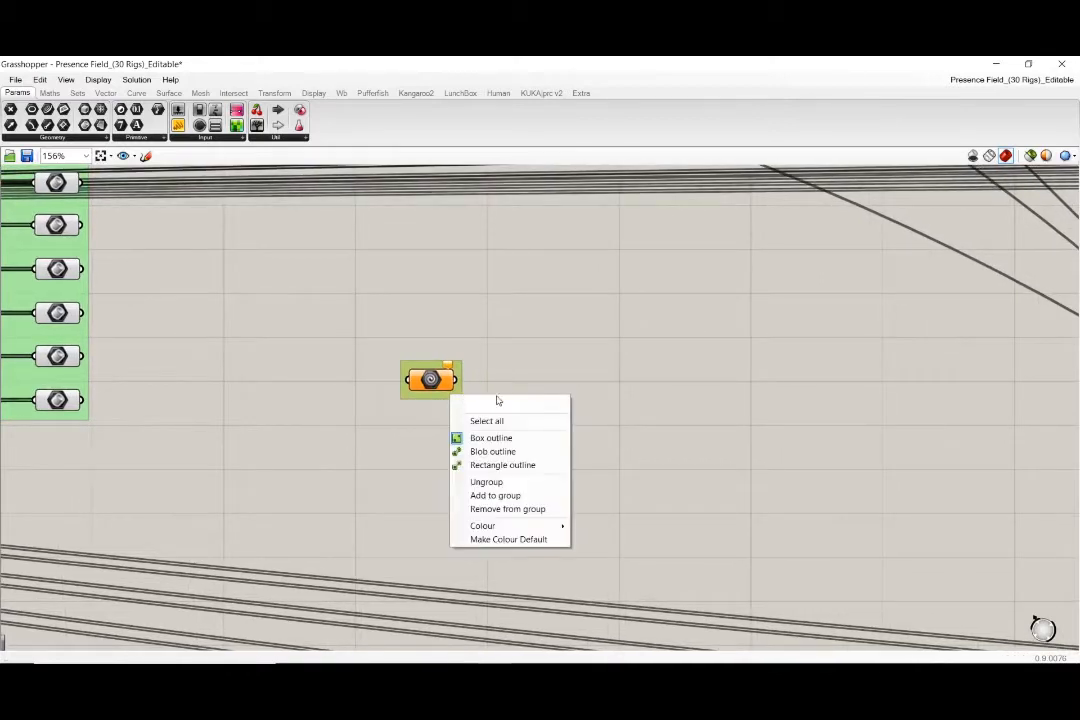
type("group")
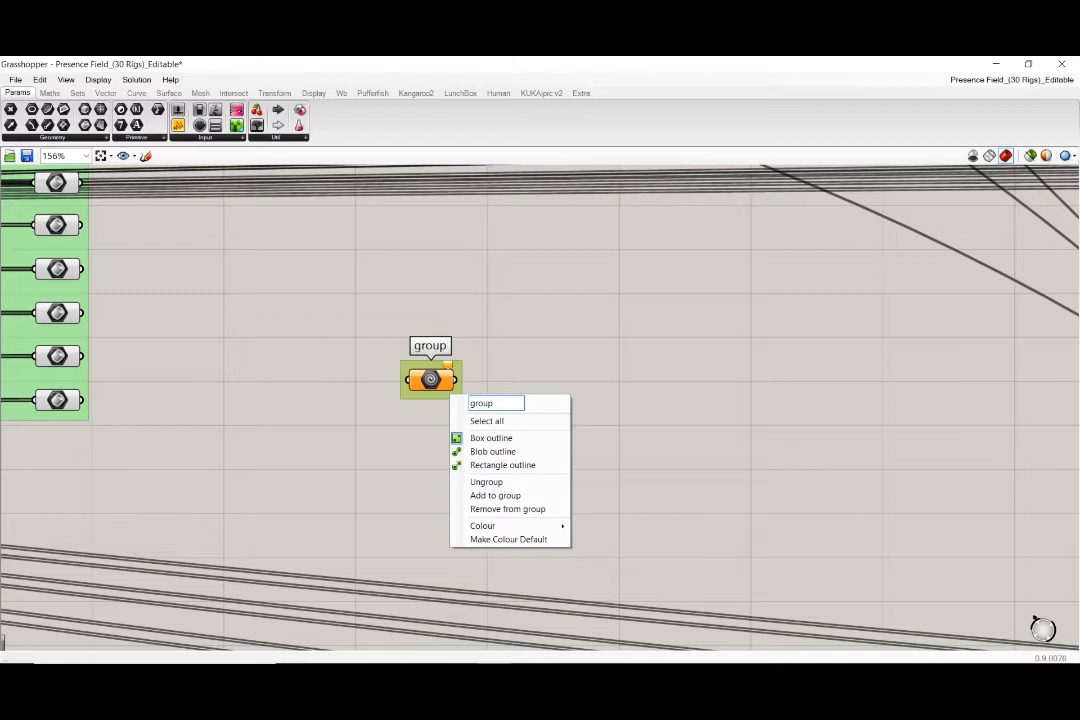
key("Return")
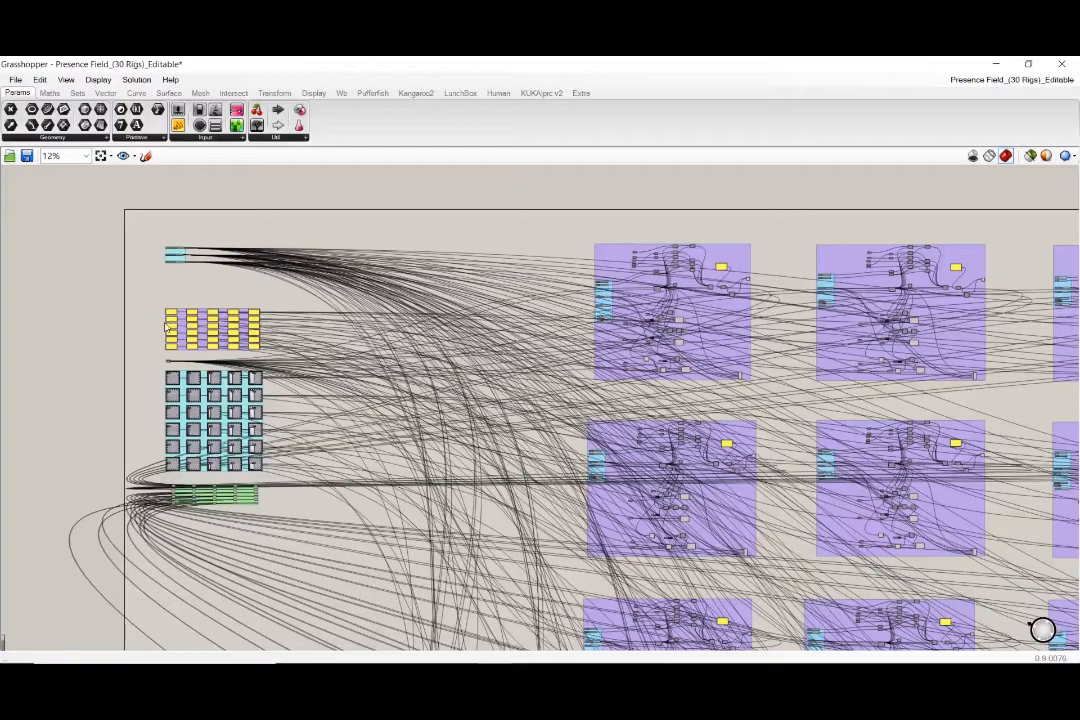
Examine the numbered Presence Rig Layout panels and compare them with the rig's number label in Rhino.
scroll(167, 328, "up", 6)
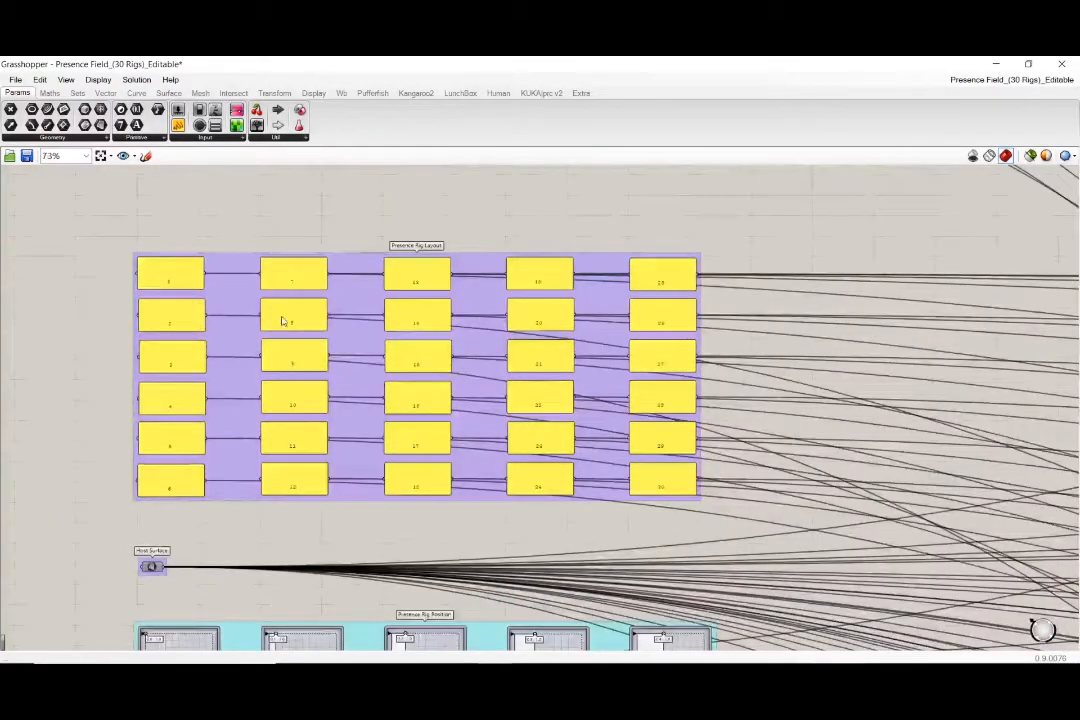
scroll(152, 281, "up", 1)
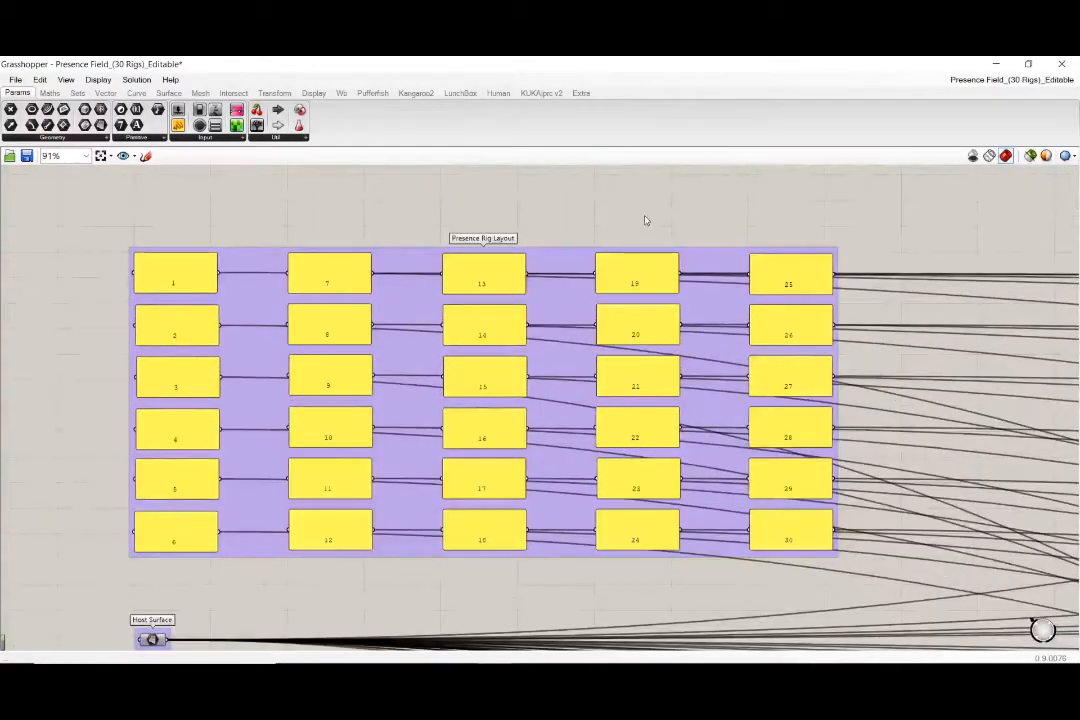
left_click(996, 66)
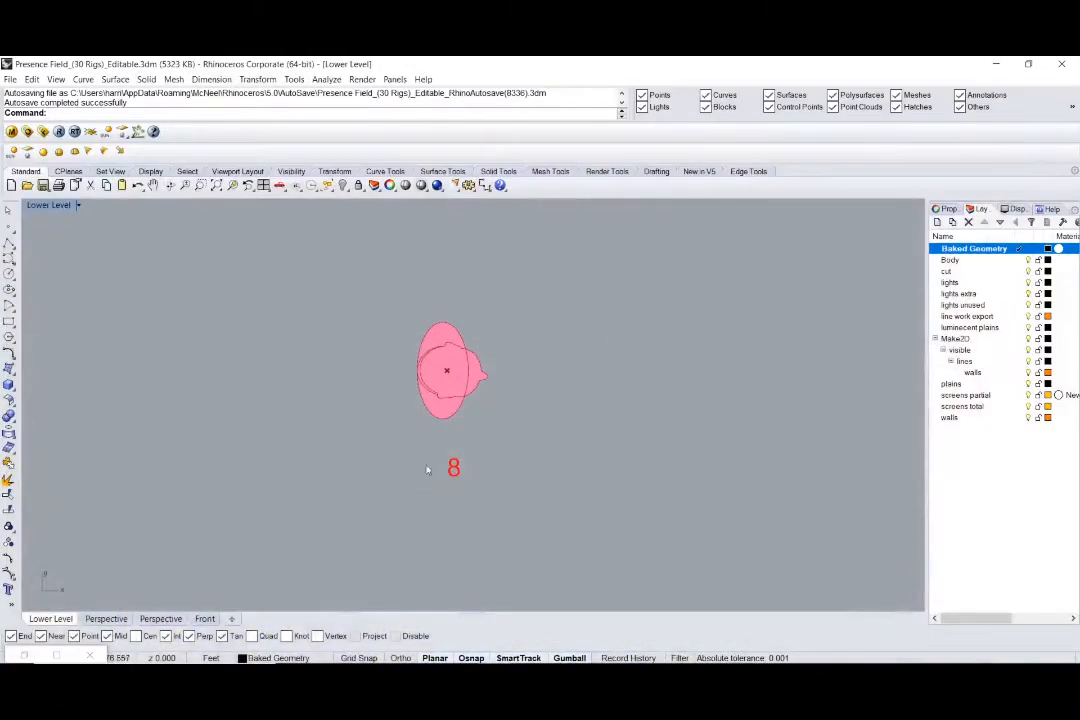
left_click(57, 655)
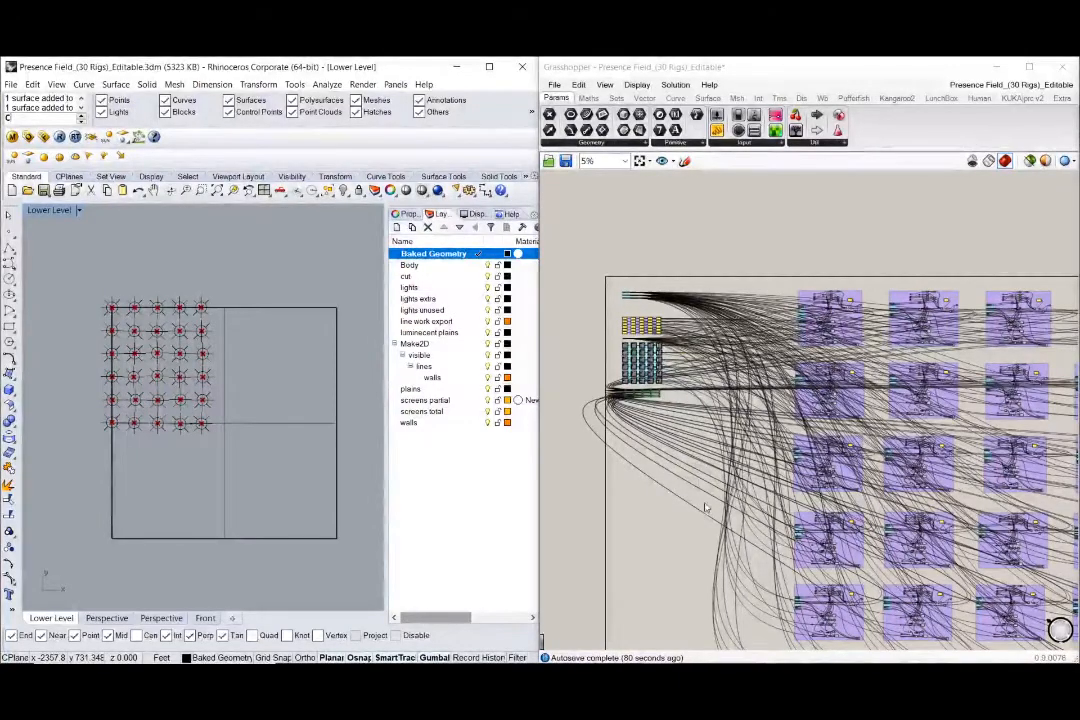
Set rig 8's Shoulder Angle to 3.419 and its Head Angle to 0.059 while viewing that rig up close in Rhino.
left_click(637, 248)
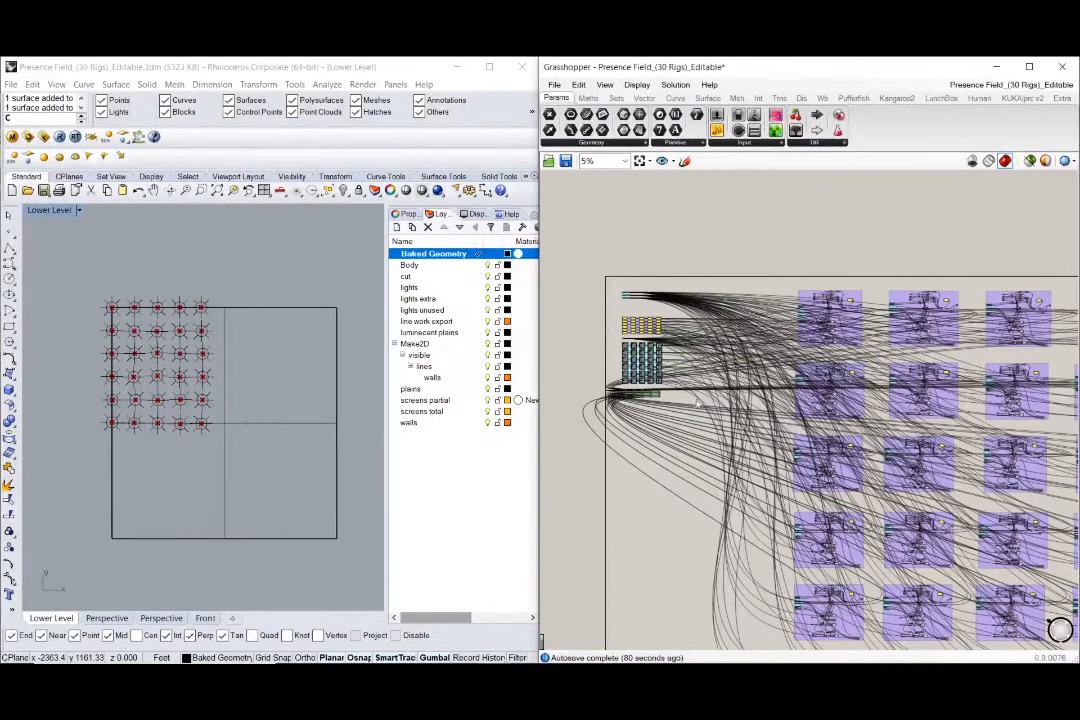
scroll(682, 343, "up", 1)
scroll(956, 389, "up", 10)
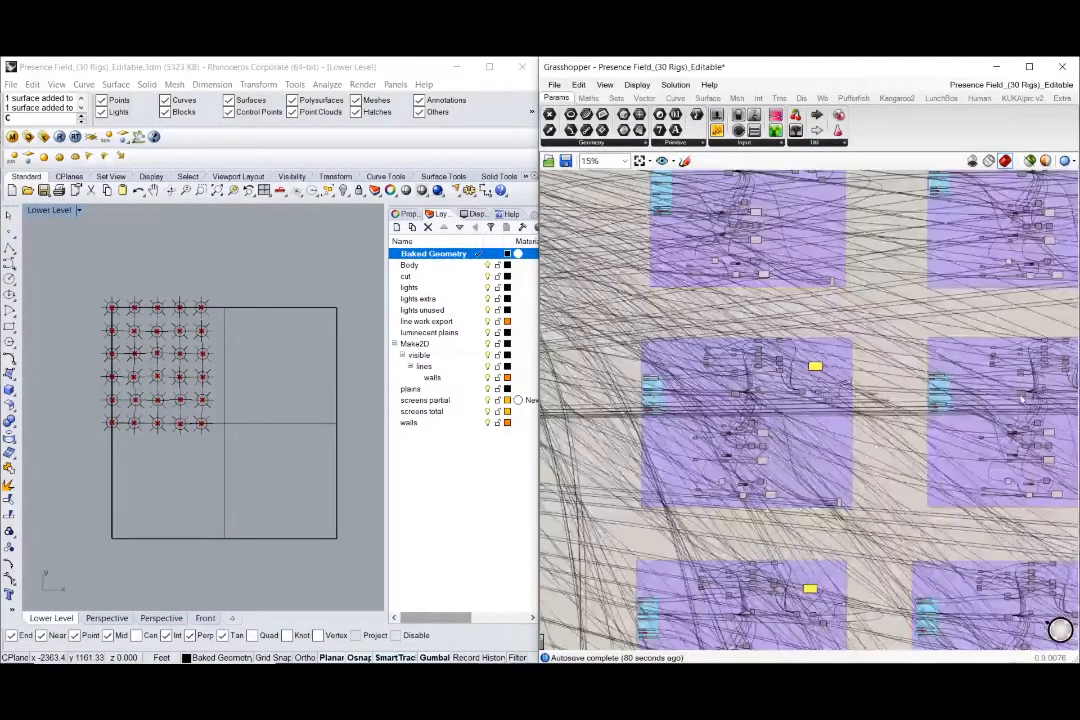
scroll(712, 313, "up", 1)
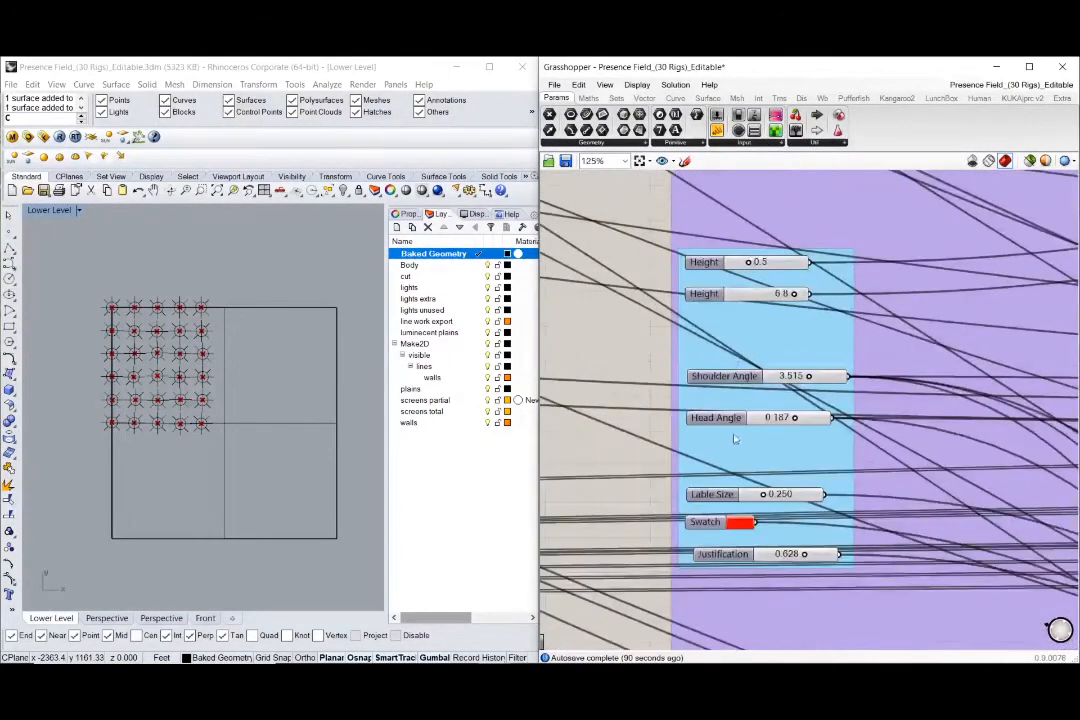
left_click(759, 377)
left_click(751, 418)
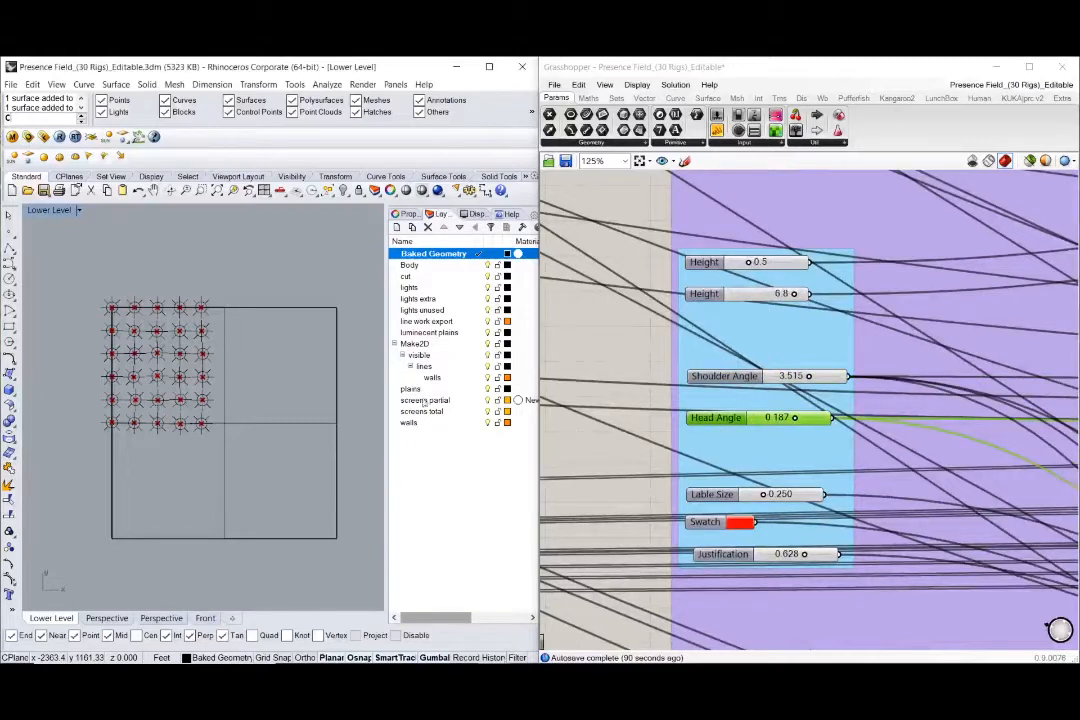
scroll(122, 300, "up", 6)
scroll(145, 320, "up", 5)
scroll(812, 378, "up", 3)
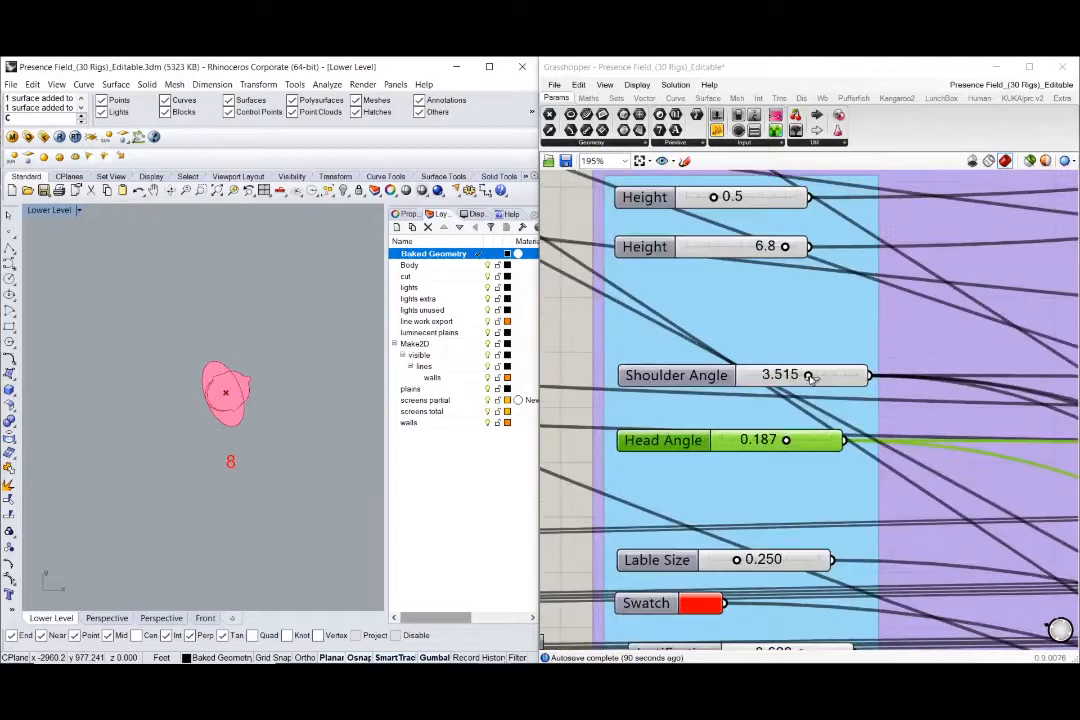
mouse_move(812, 378)
left_mouse_down()
mouse_move(826, 378)
mouse_move(785, 381)
mouse_move(806, 378)
left_mouse_up()
mouse_move(787, 441)
left_mouse_down()
mouse_move(751, 441)
mouse_move(810, 441)
mouse_move(781, 445)
left_mouse_up()
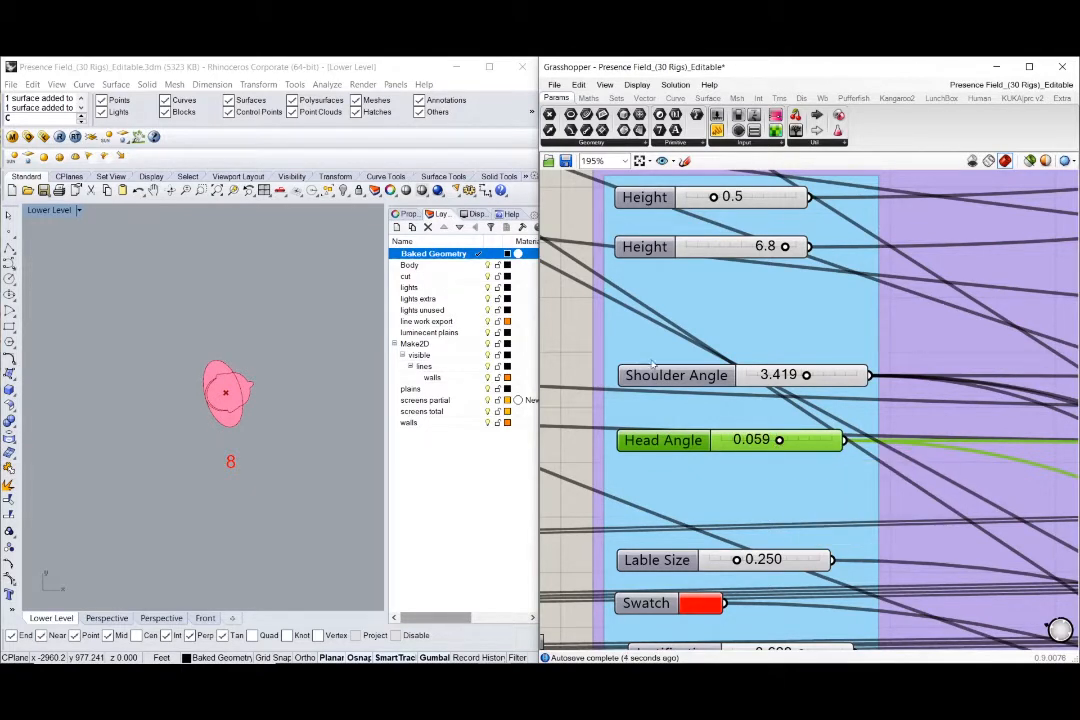
Examine rig 8's height sliders, the shared light intensity sliders and the numbered Presence Rig Layout panels.
scroll(653, 362, "down", 2)
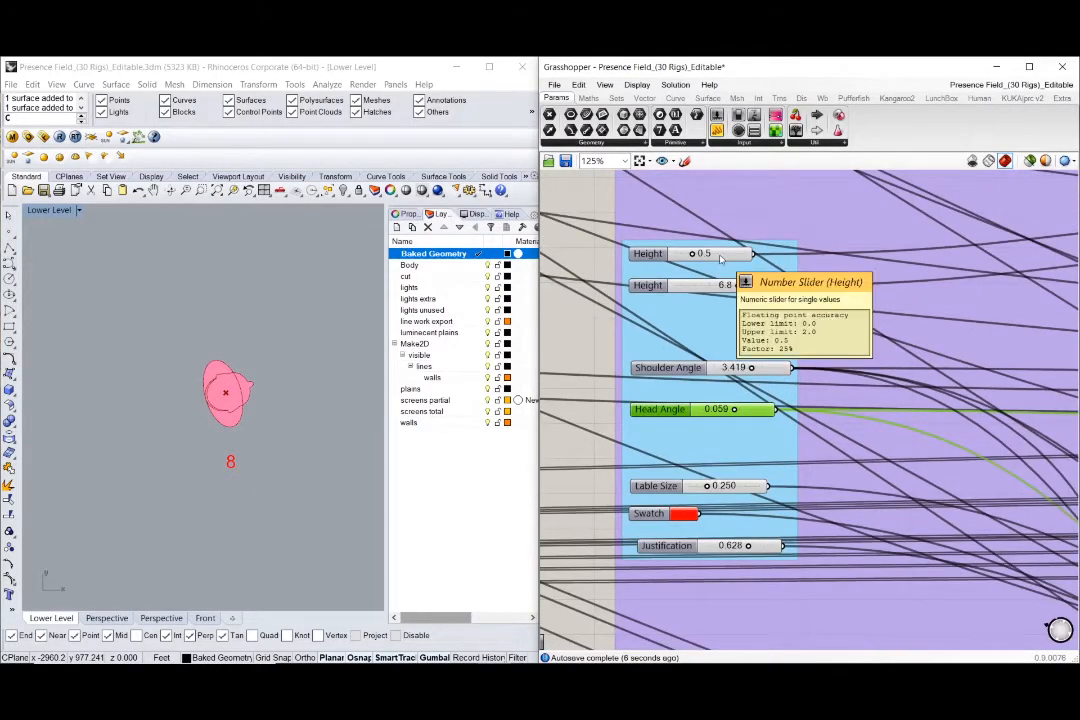
left_click(722, 259)
scroll(970, 444, "down", 13)
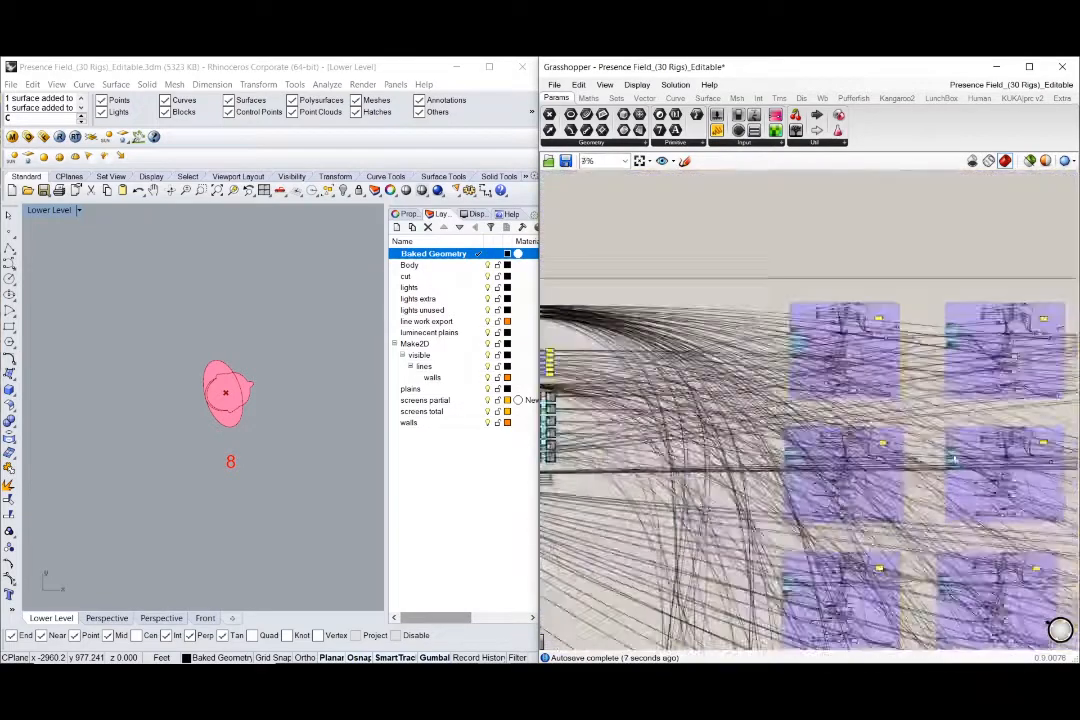
scroll(579, 339, "up", 14)
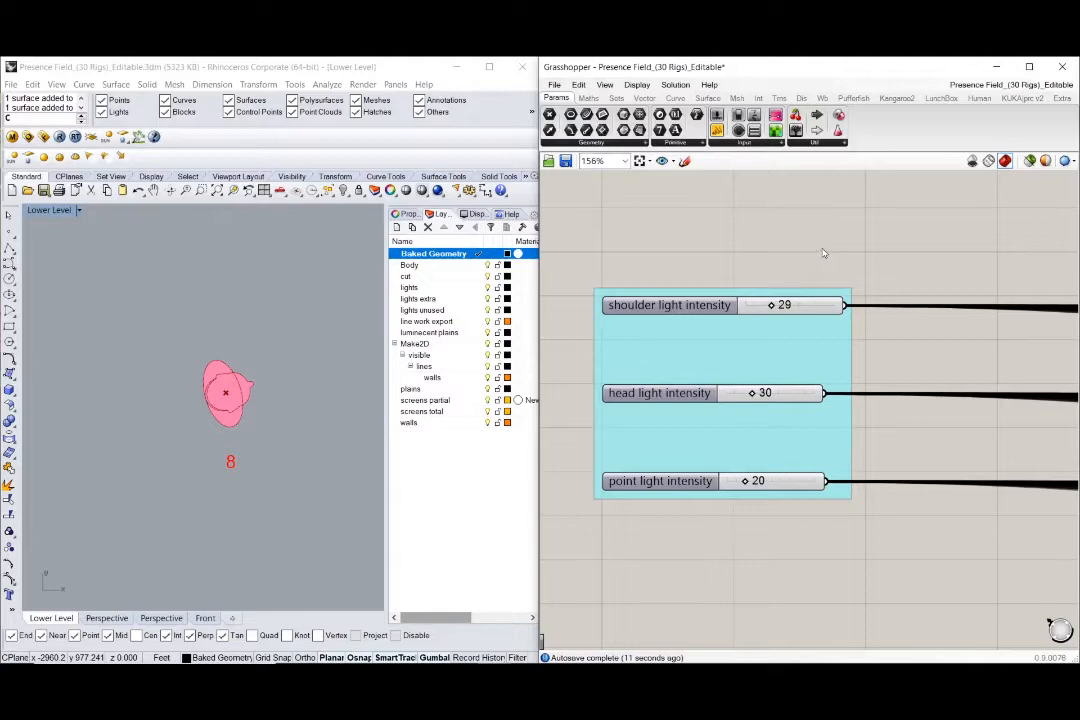
scroll(824, 253, "down", 10)
scroll(865, 440, "up", 3)
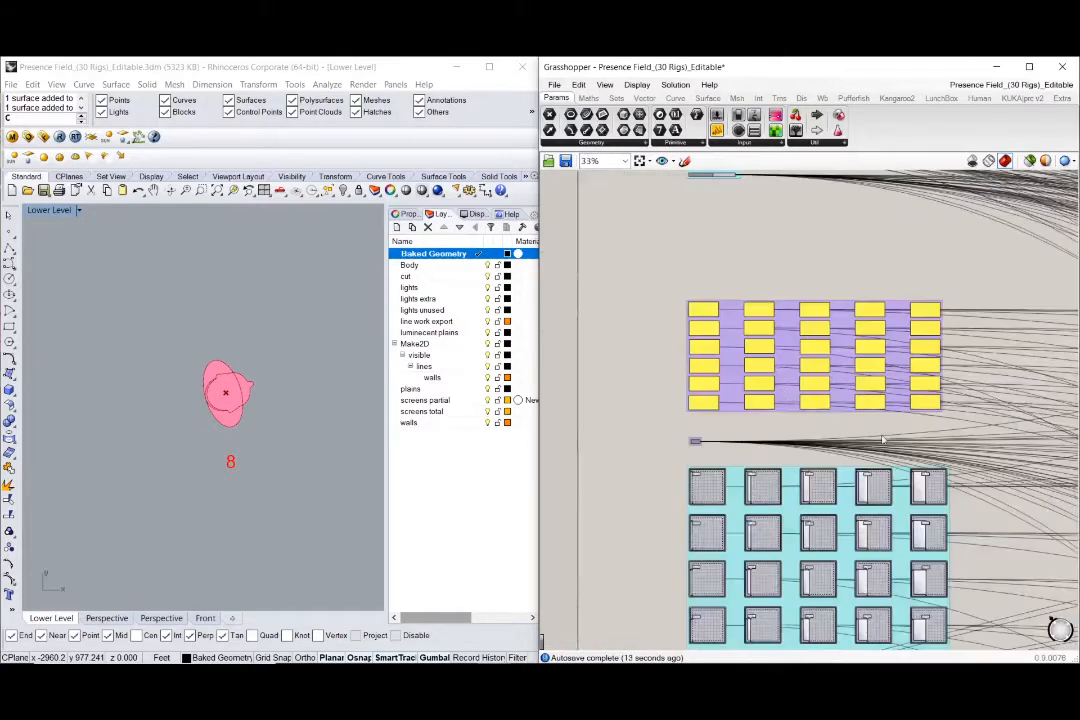
scroll(719, 256, "up", 5)
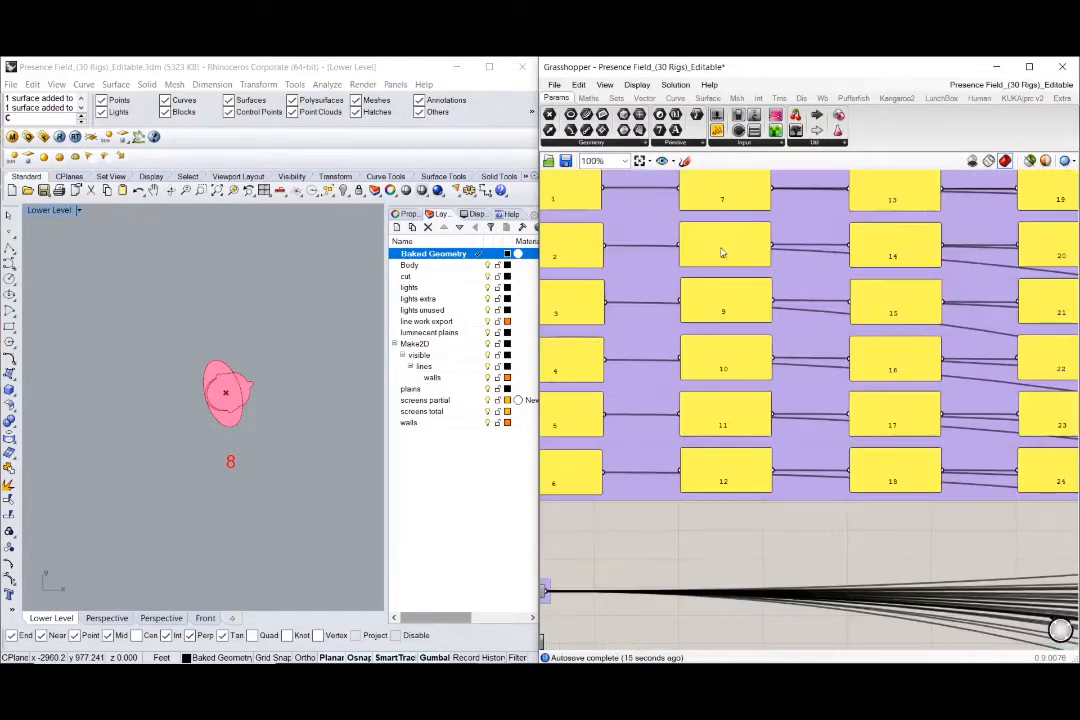
scroll(718, 310, "down", 1)
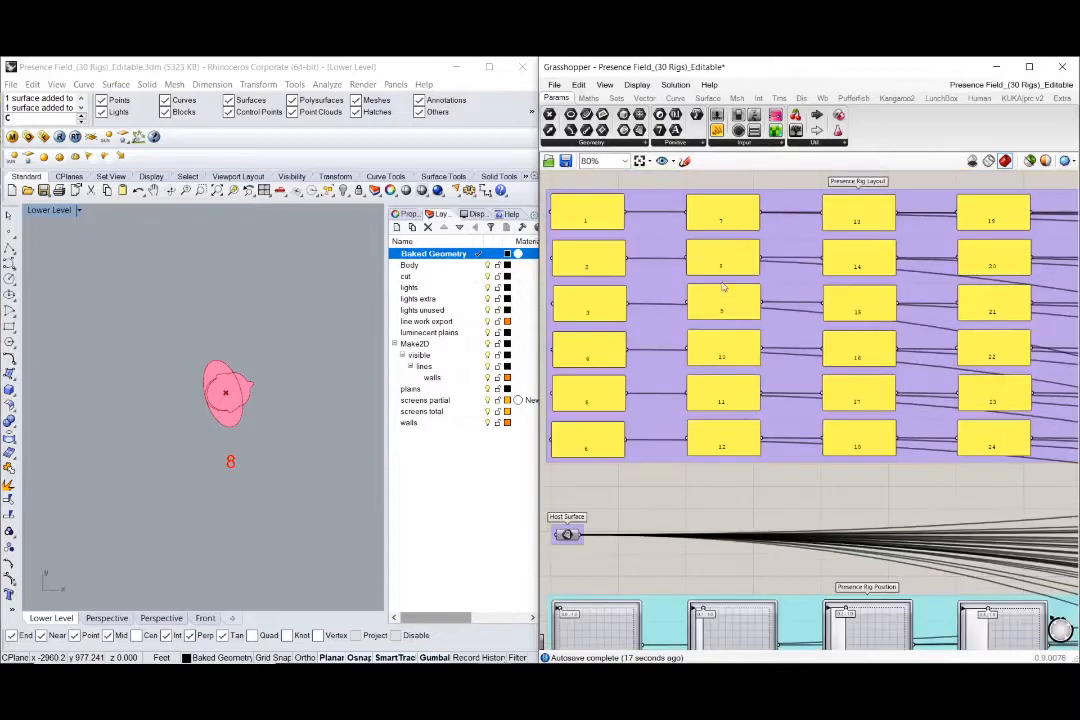
Nudge rig 8's Presence Rig Position slider slightly around 0.1 ; 0.9.
left_click(731, 268)
scroll(663, 241, "down", 3)
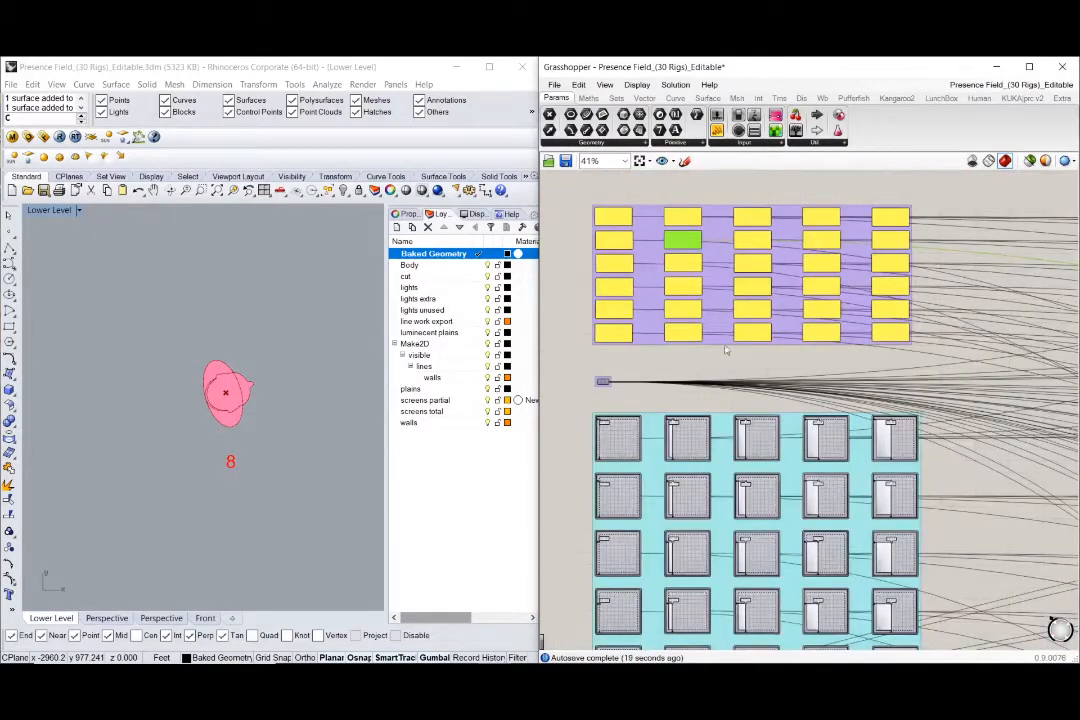
scroll(679, 505, "up", 1)
left_click(679, 505)
scroll(672, 507, "up", 6)
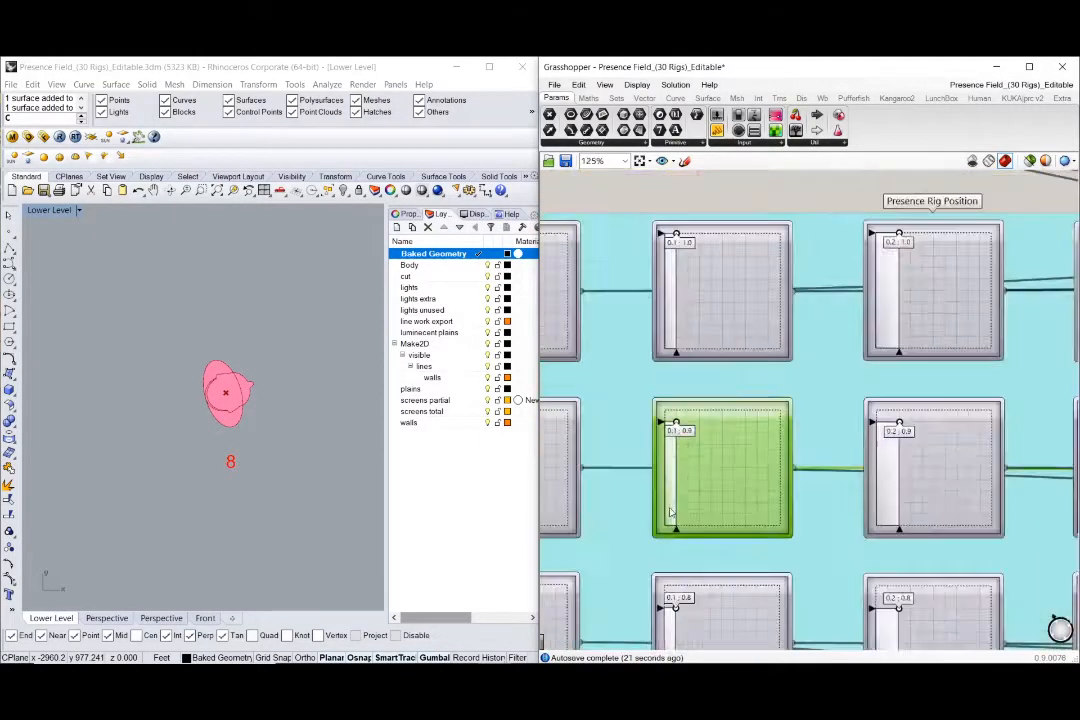
scroll(652, 457, "up", 2)
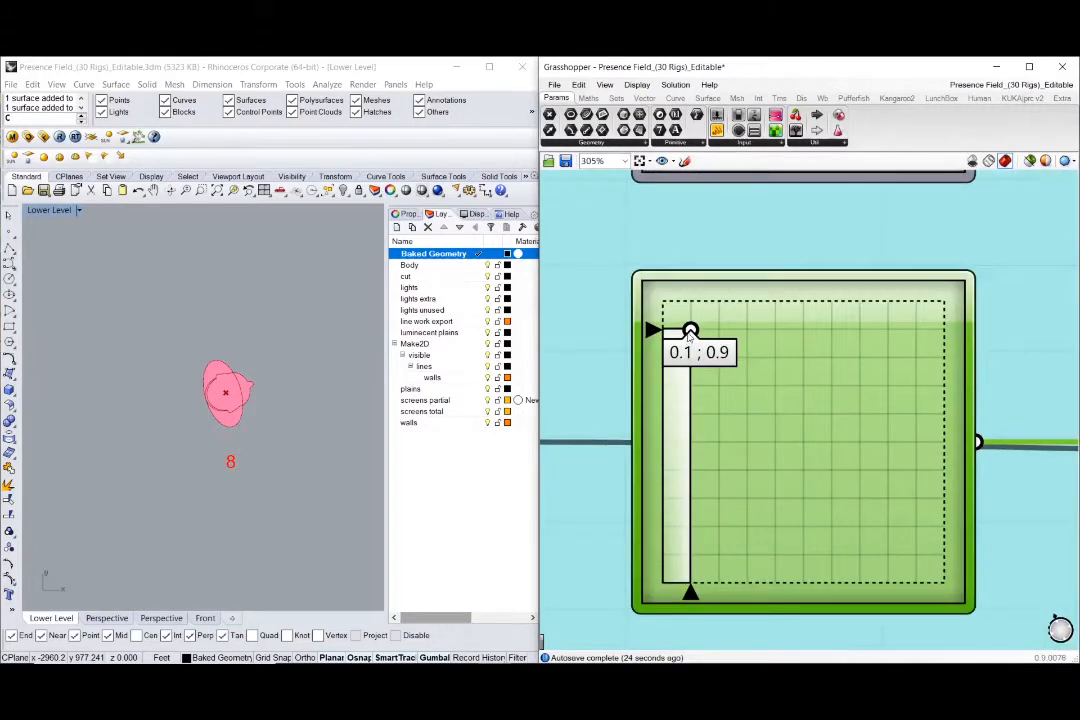
left_click_drag(690, 333, 690, 333)
Look over the whole rig field in Rhino and select the Host Surface parameter in Grasshopper.
scroll(217, 379, "down", 20)
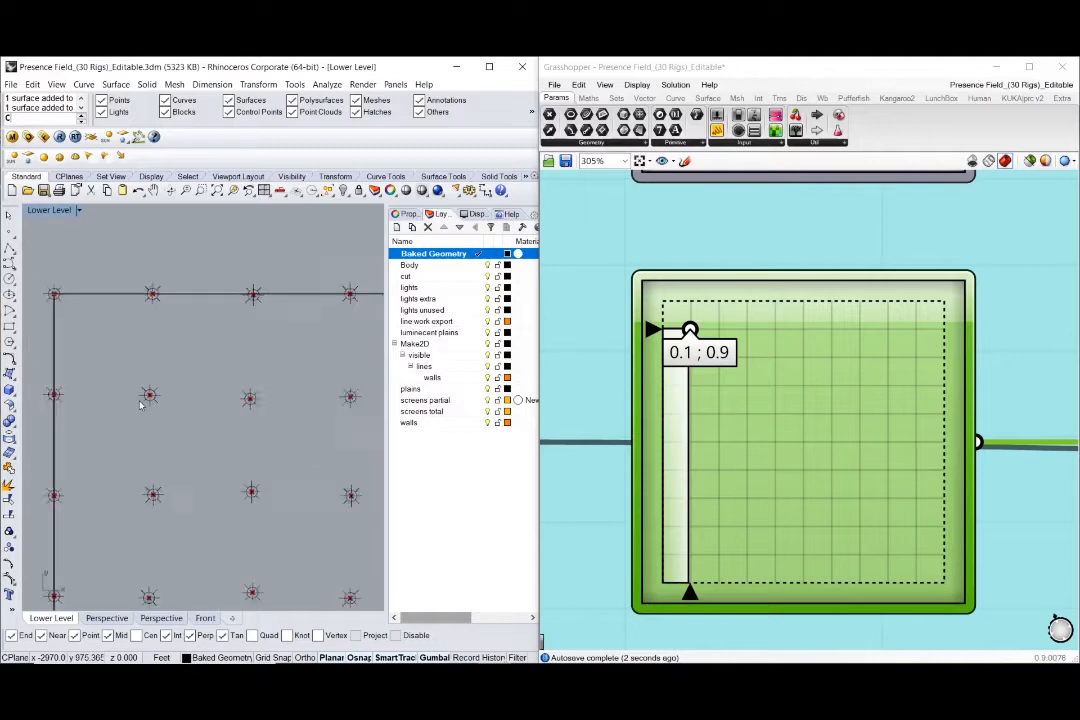
left_click(231, 377)
left_click(247, 336)
scroll(669, 544, "down", 6)
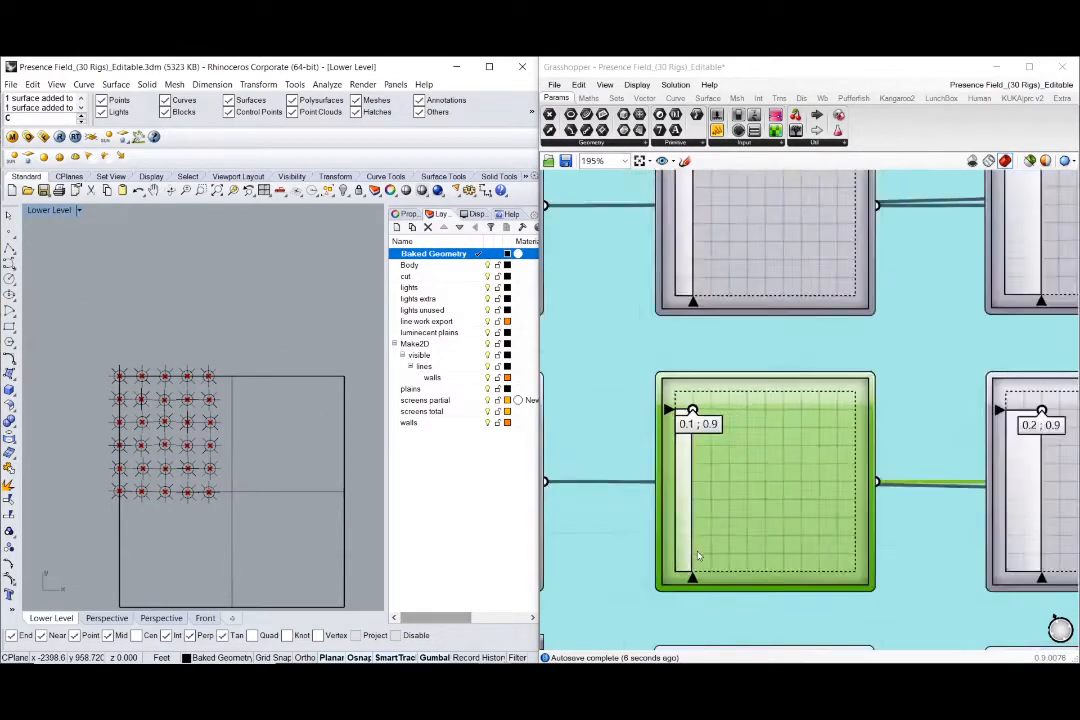
scroll(669, 544, "down", 2)
scroll(569, 323, "up", 5)
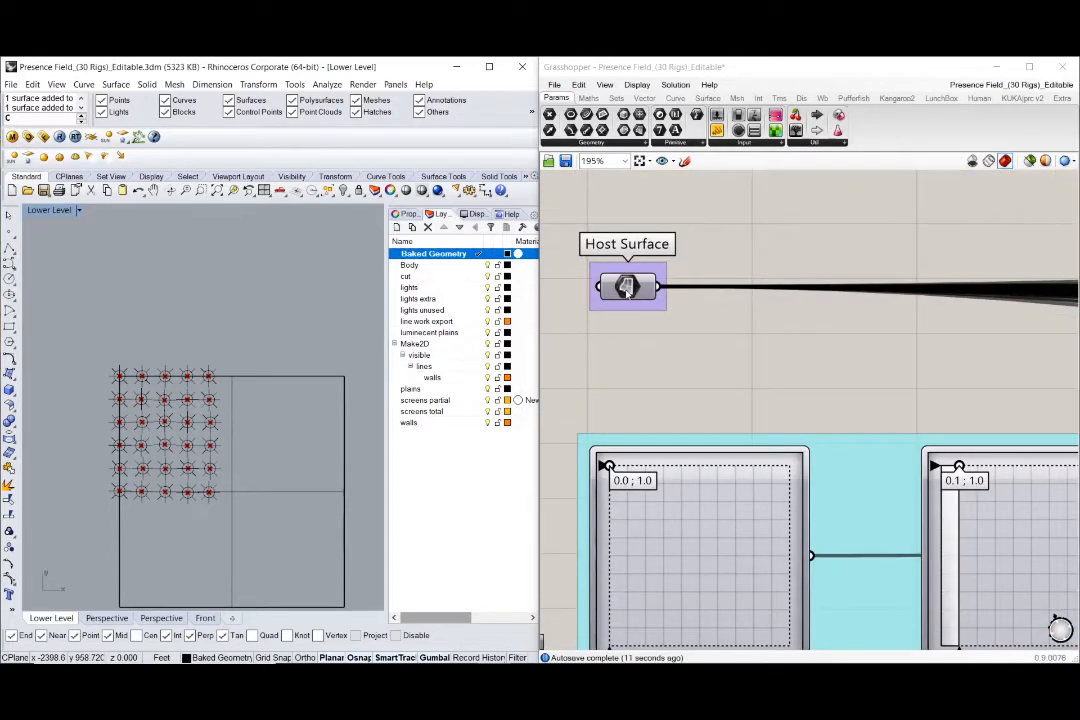
left_click(626, 289)
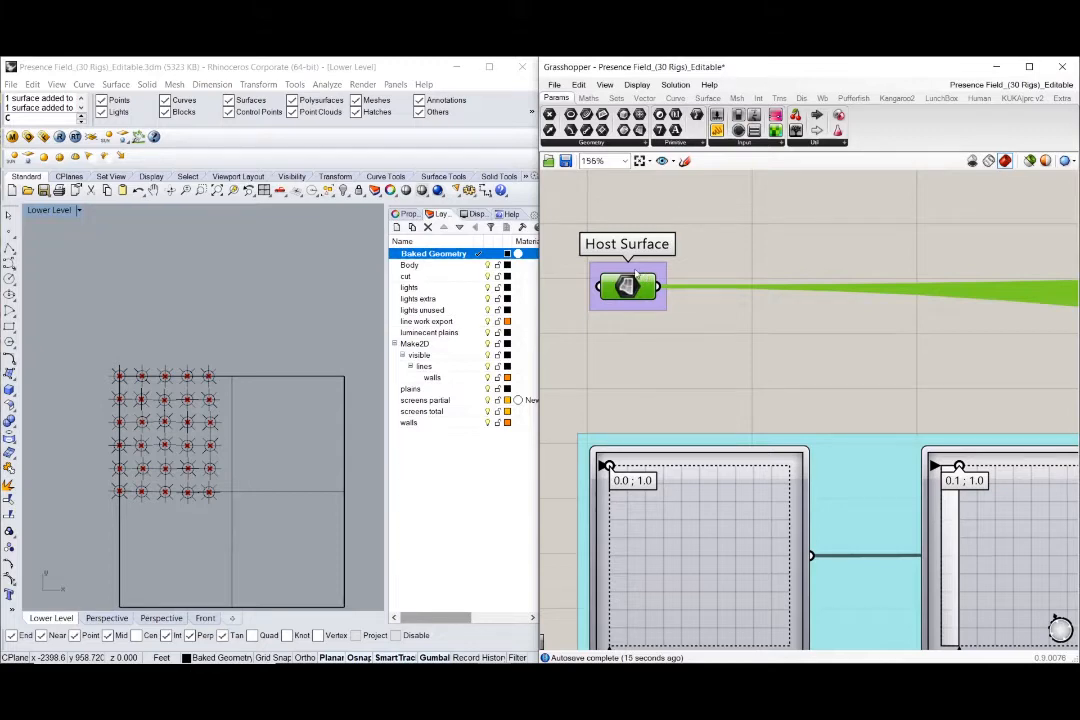
scroll(636, 250, "down", 3)
scroll(786, 492, "up", 2)
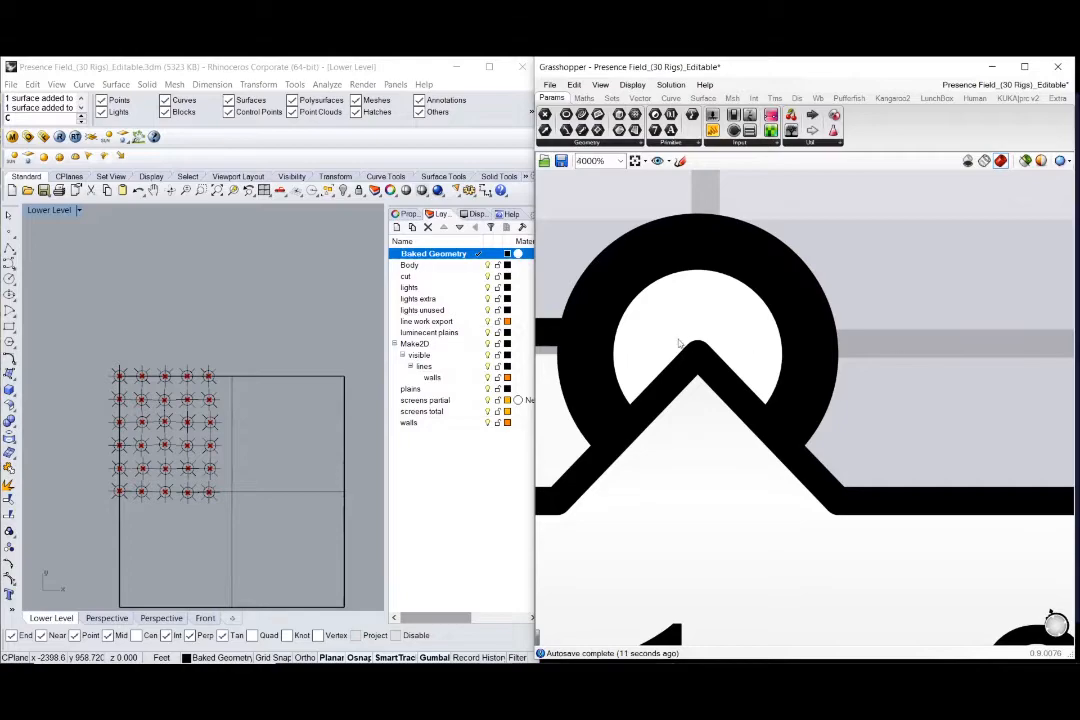
Open the Presence Field_(1 Rig)_Standalone definition and review its inputs and single rig group.
scroll(679, 344, "down", 15)
scroll(625, 319, "down", 1)
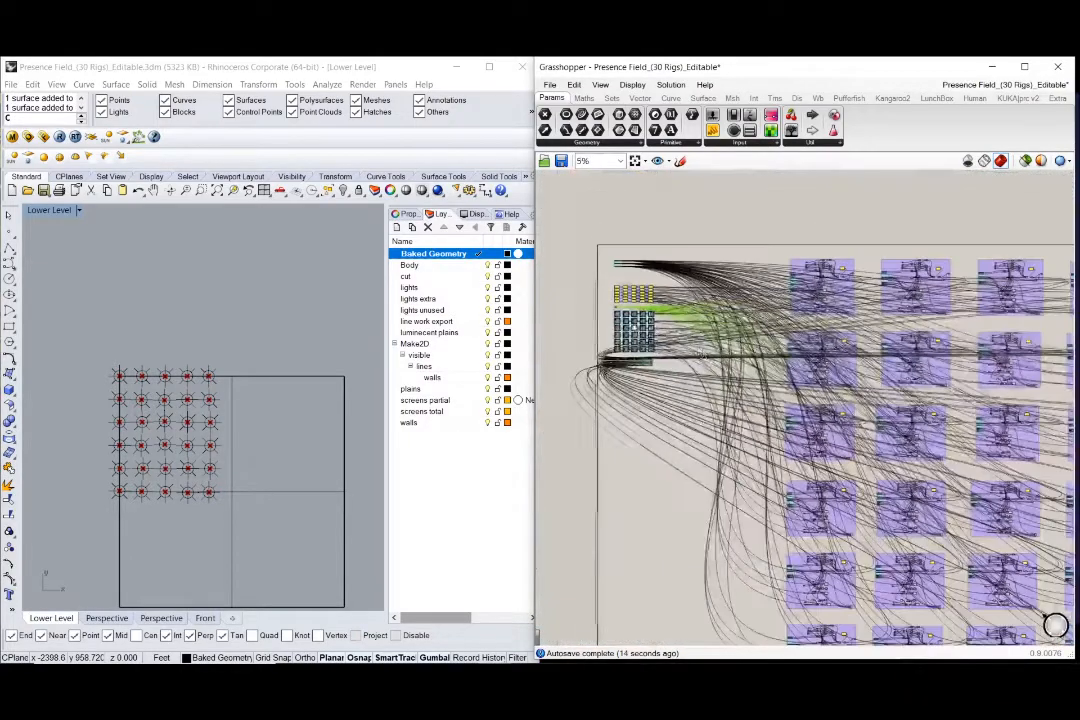
scroll(938, 412, "up", 3)
scroll(938, 412, "down", 1)
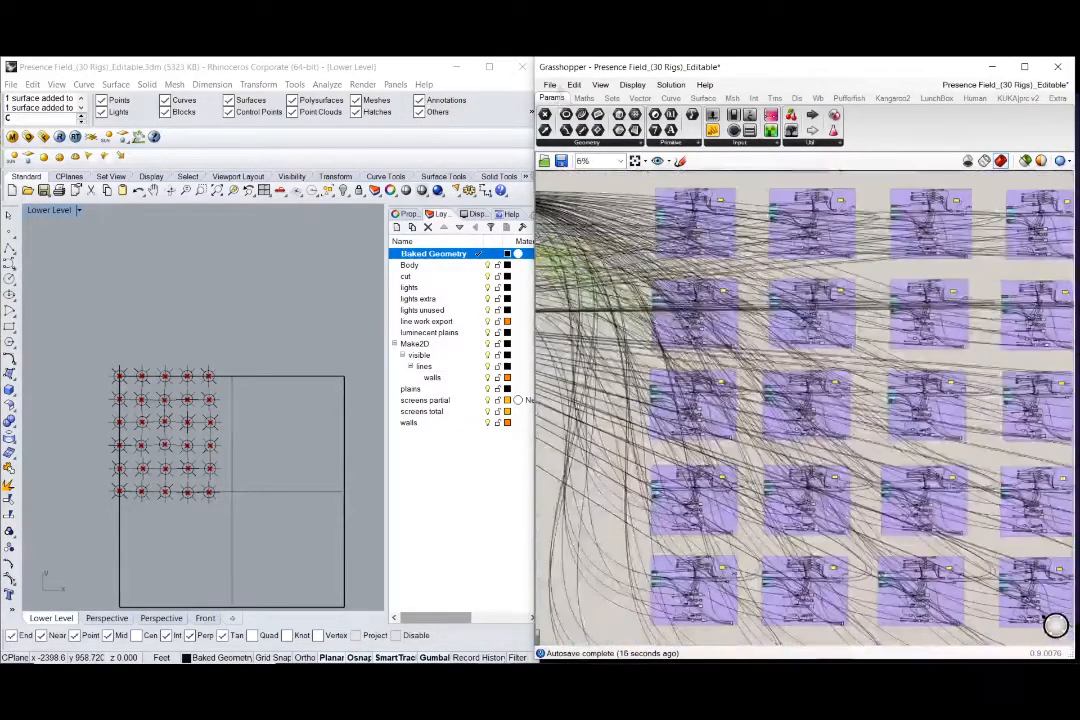
left_click(549, 84)
left_click(585, 113)
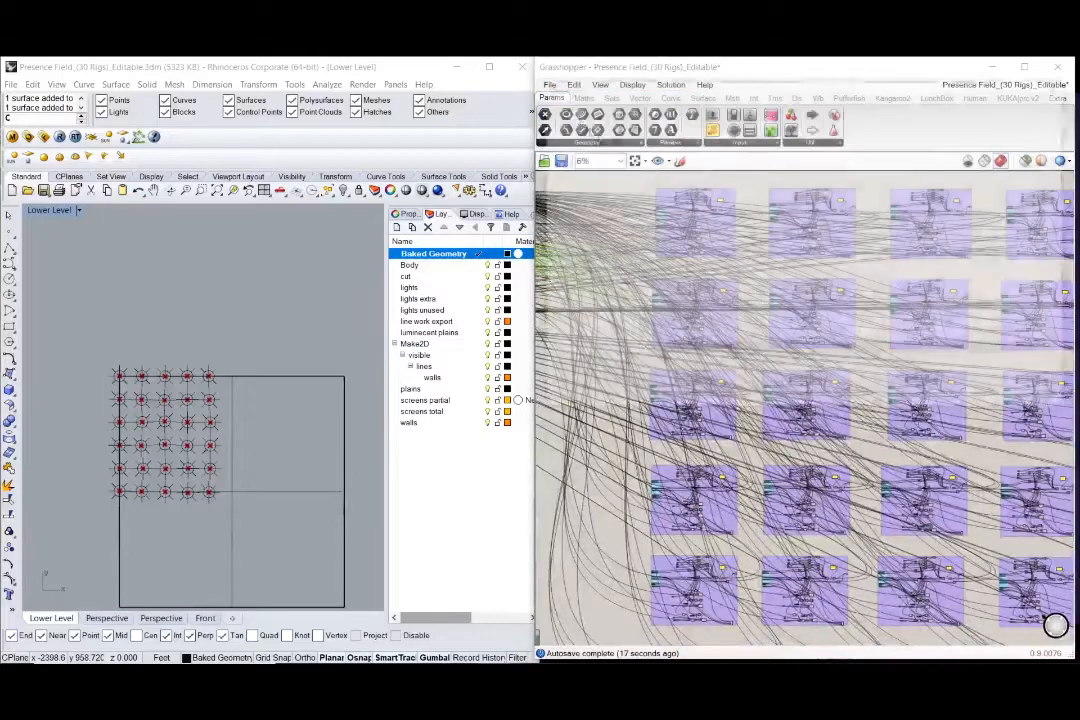
left_click(716, 179)
double_click(716, 179)
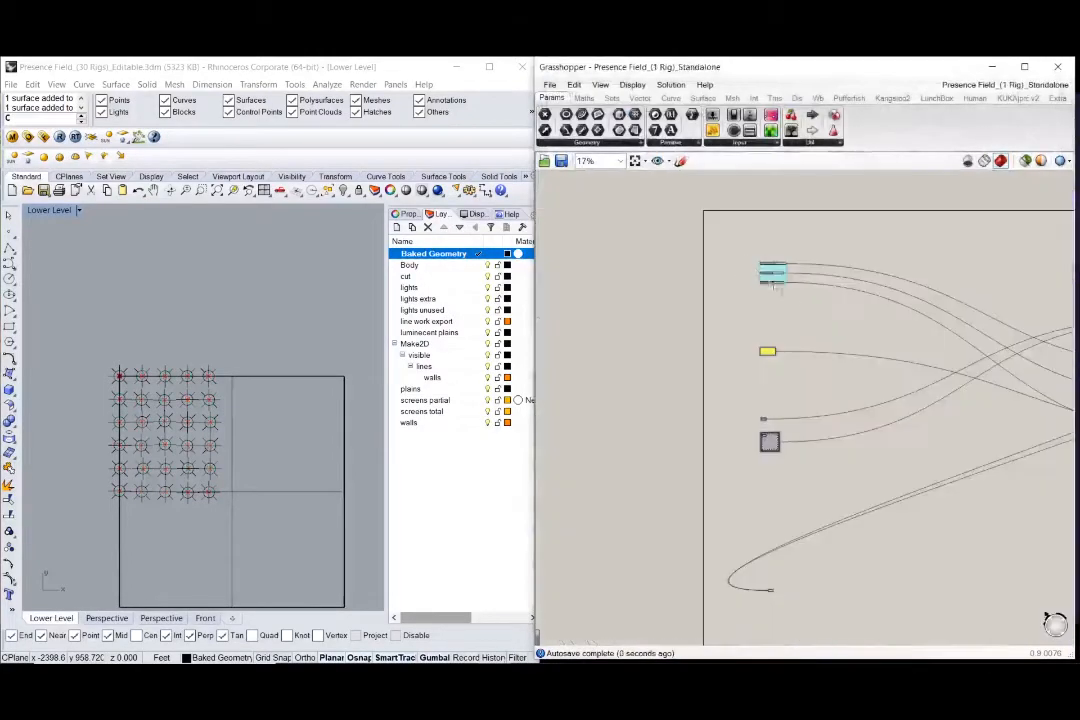
scroll(690, 300, "down", 5)
scroll(697, 315, "up", 3)
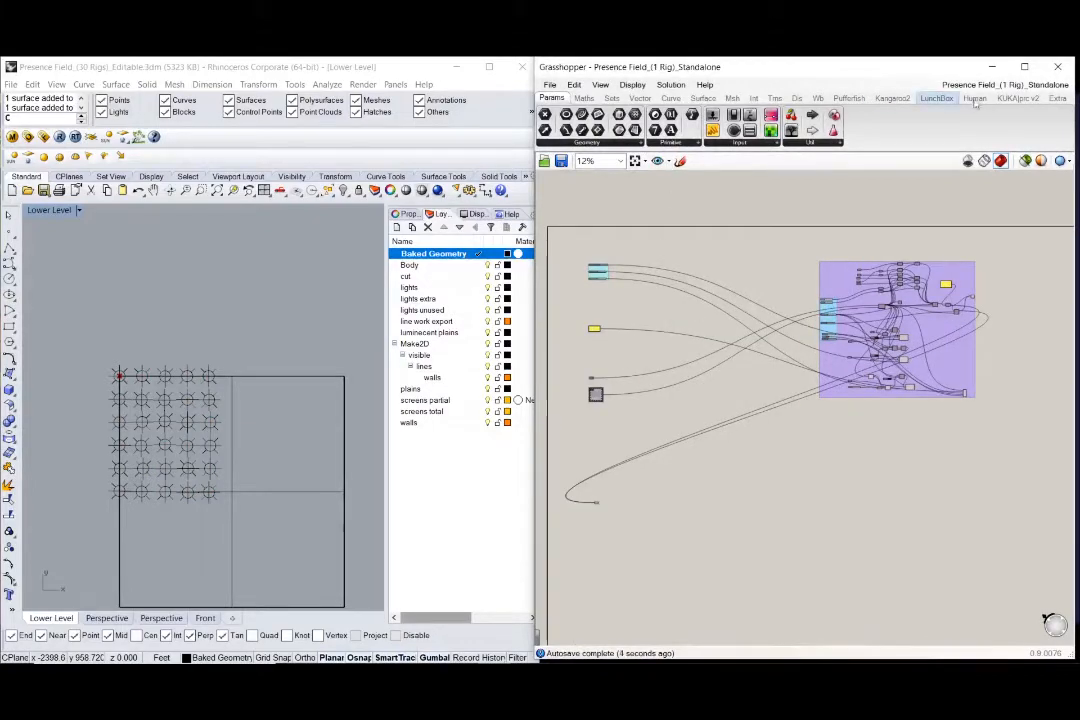
Switch back to the Presence Field_(30 Rigs)_Editable definition and bring the inputs and rig groups into view.
left_click(1040, 88)
left_click(1005, 178)
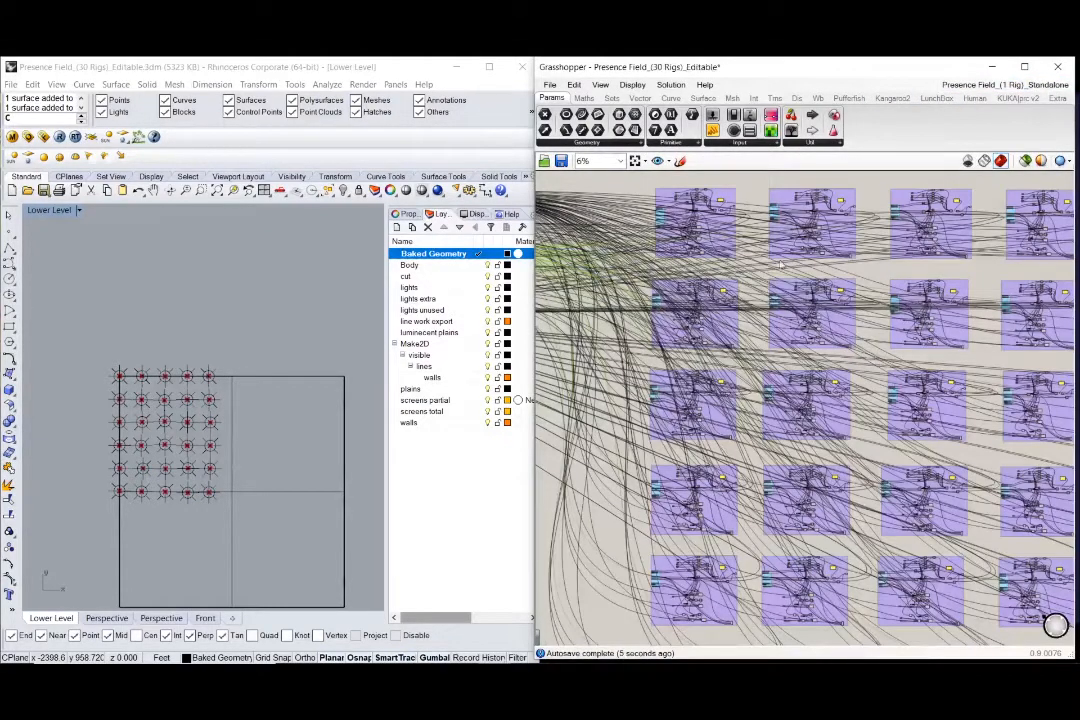
scroll(780, 285, "down", 1)
right_click_drag(577, 420, 641, 410)
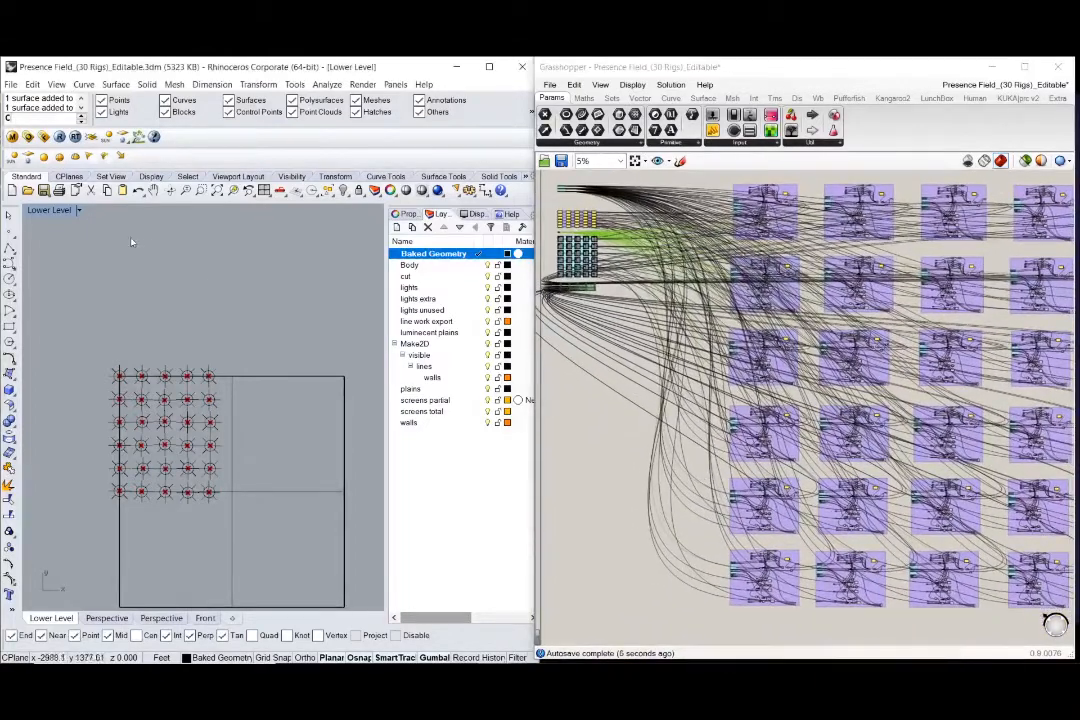
Restore Rhino's multi-viewport layout and examine rig 30 at the edge of the field in the Perspective view.
double_click(56, 211)
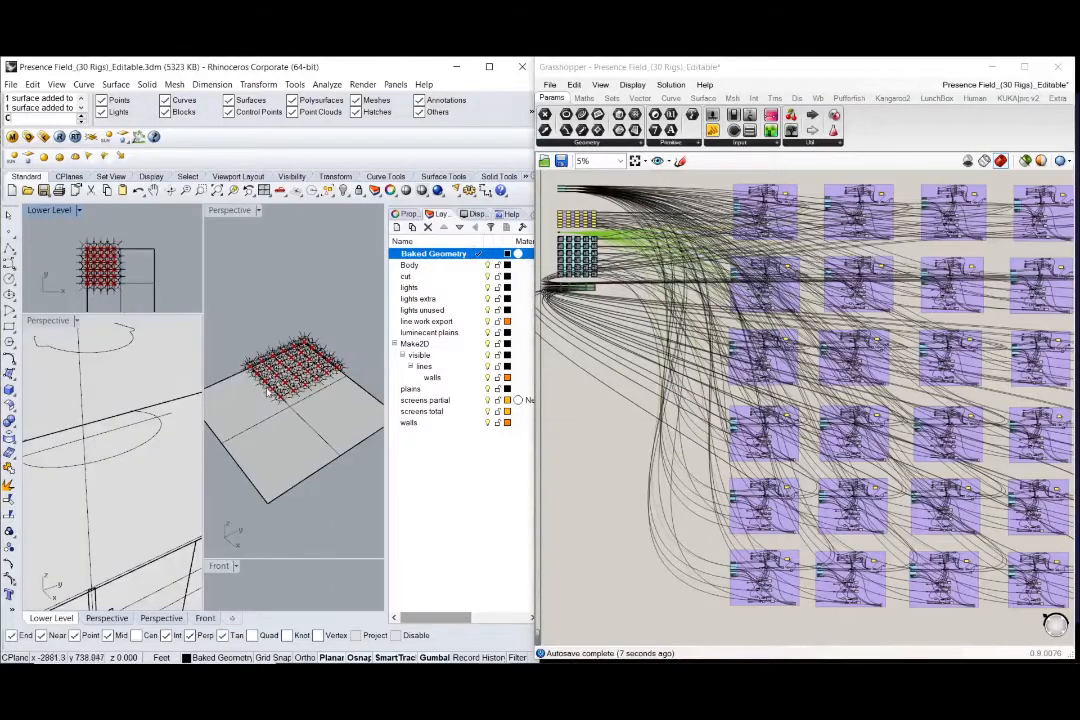
scroll(268, 395, "up", 10)
right_click_drag(268, 418, 284, 330)
scroll(318, 400, "up", 6)
scroll(306, 358, "up", 8)
scroll(306, 358, "up", 3)
scroll(289, 300, "down", 10)
scroll(269, 336, "up", 5)
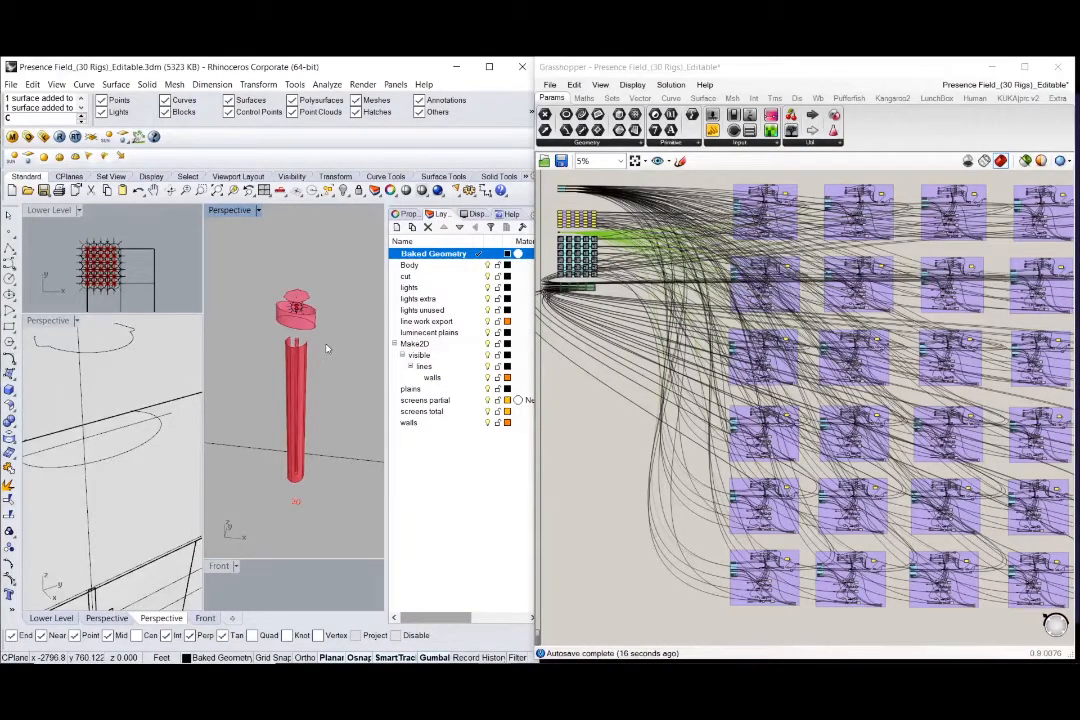
scroll(326, 350, "down", 6)
scroll(337, 361, "down", 2)
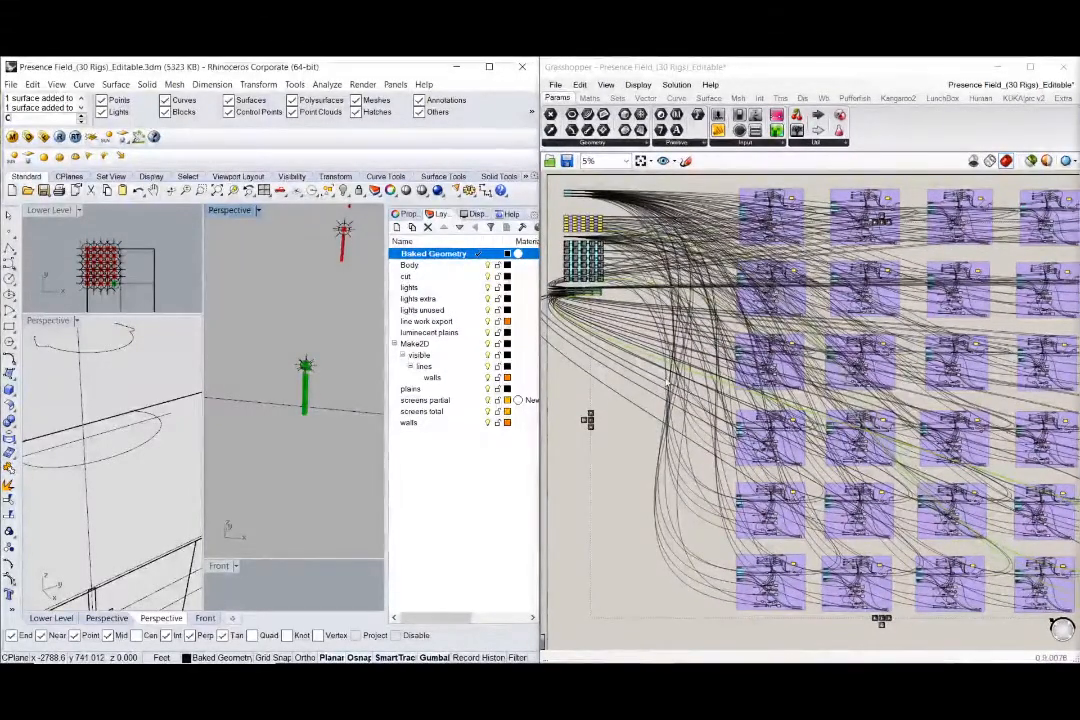
Move the selected rig group in the last row and column of the Grasshopper grid slightly.
right_click_drag(666, 382, 667, 387)
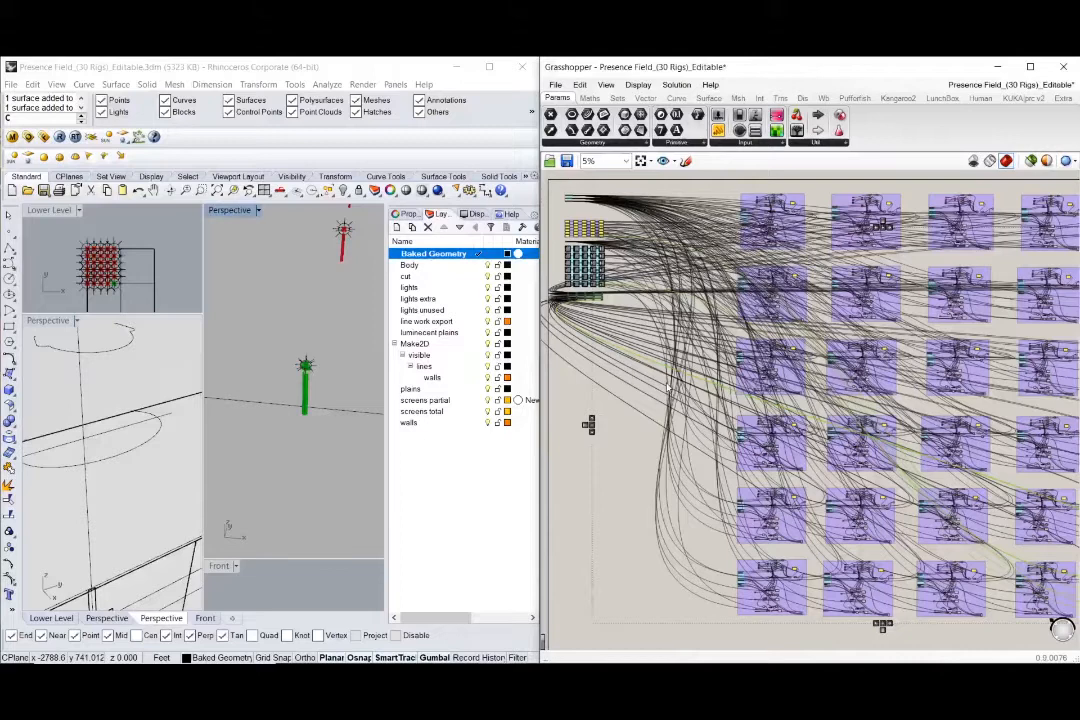
scroll(972, 467, "up", 4)
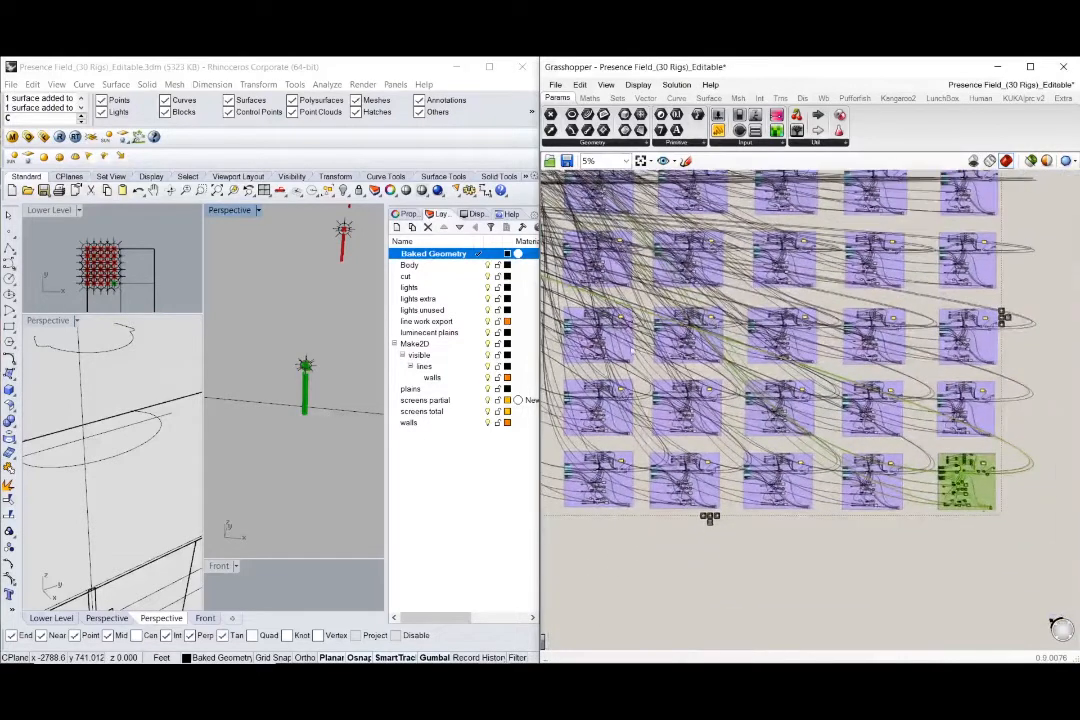
left_click_drag(972, 467, 975, 615)
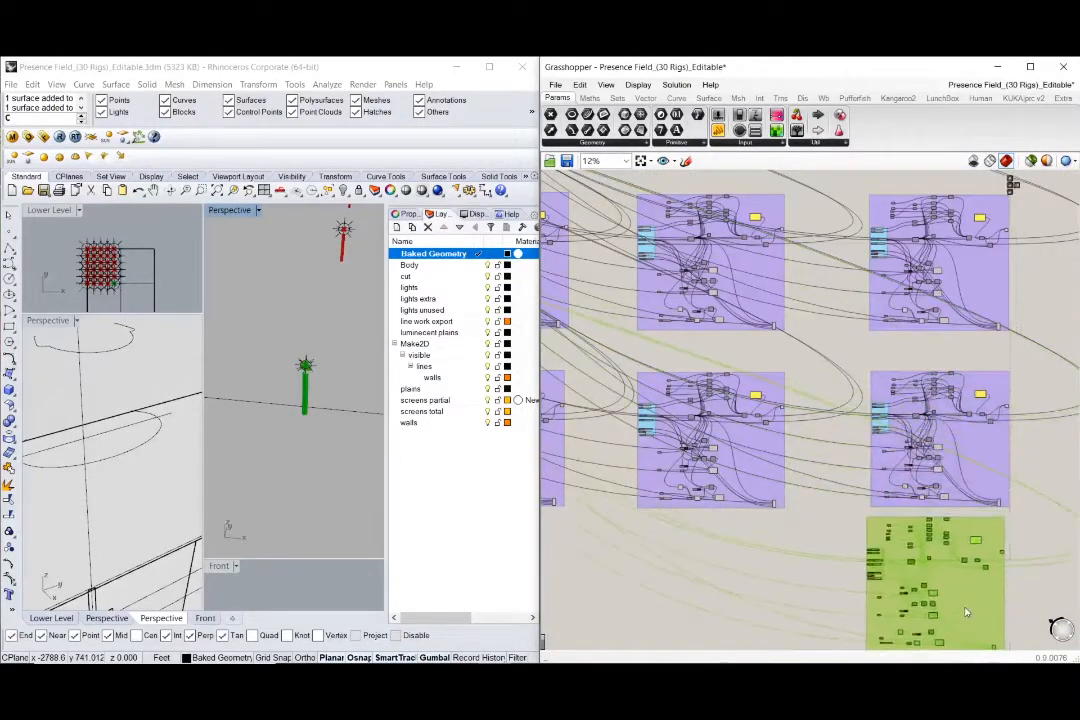
Set the copied rig's loose 2D position slider to 0.4 ; 0.46 to offset it from rig 30.
left_click(309, 421)
right_click_drag(309, 421, 264, 383)
scroll(264, 383, "up", 3)
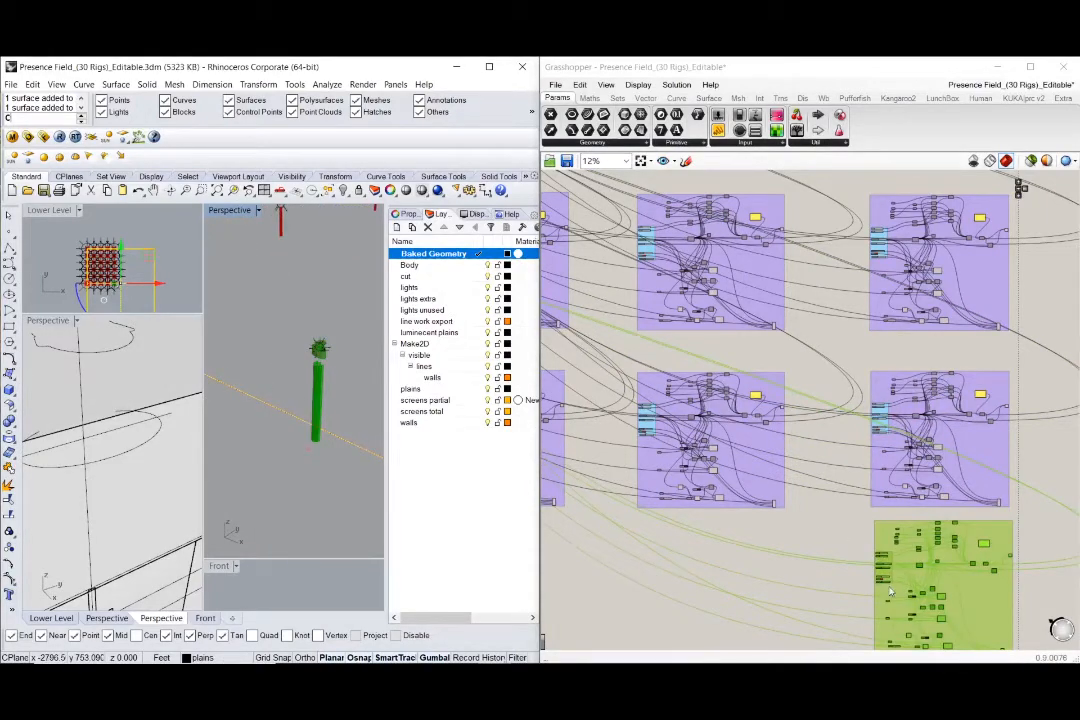
scroll(890, 591, "down", 5)
scroll(665, 357, "up", 10)
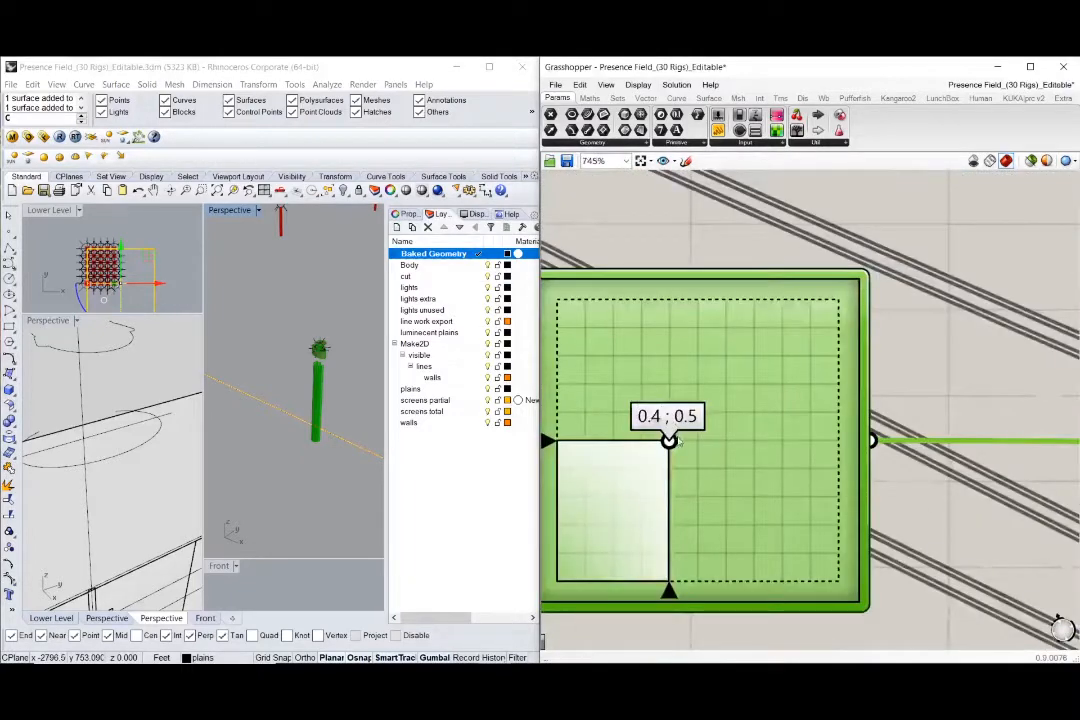
scroll(675, 443, "up", 2)
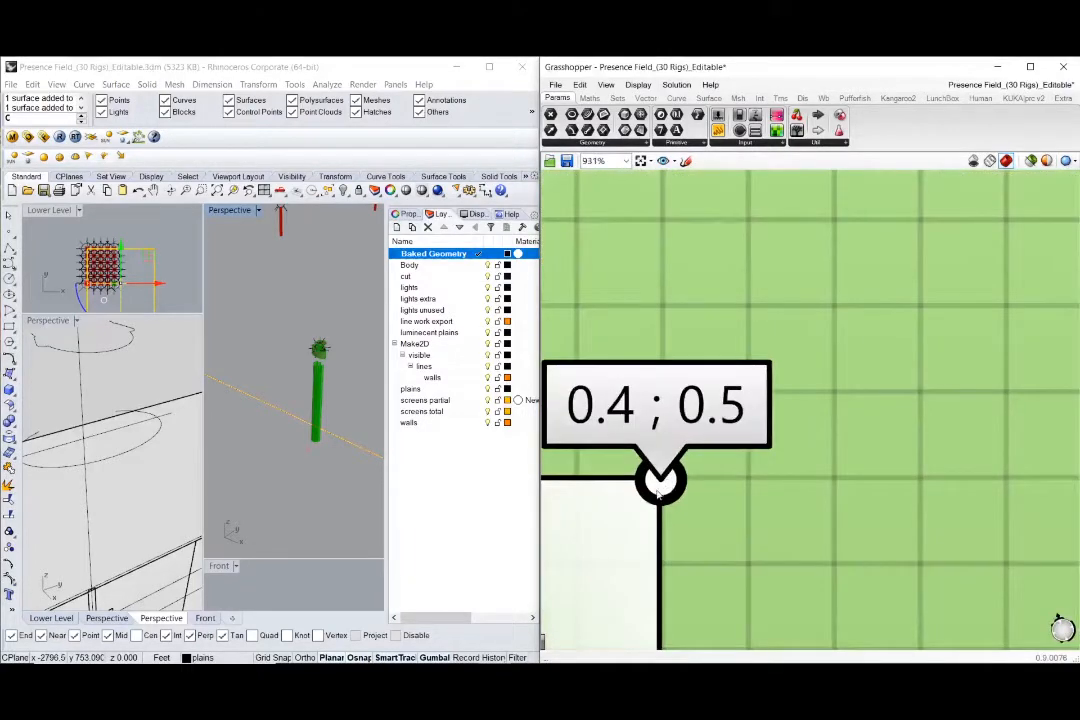
mouse_move(658, 486)
left_mouse_down()
mouse_move(647, 508)
mouse_move(657, 498)
left_mouse_up()
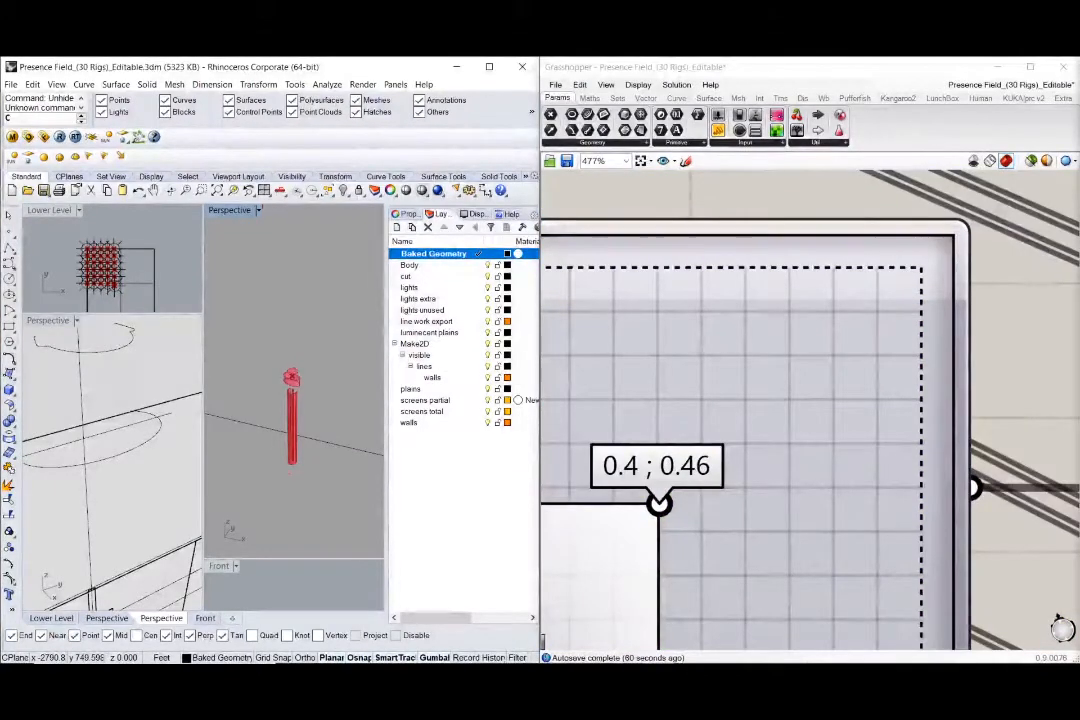
Move the copied rig's number panel out of the green group, down beside its position slider, and set its text to 31.
left_click(349, 418)
left_click(751, 408)
scroll(731, 536, "down", 15)
scroll(728, 400, "up", 3)
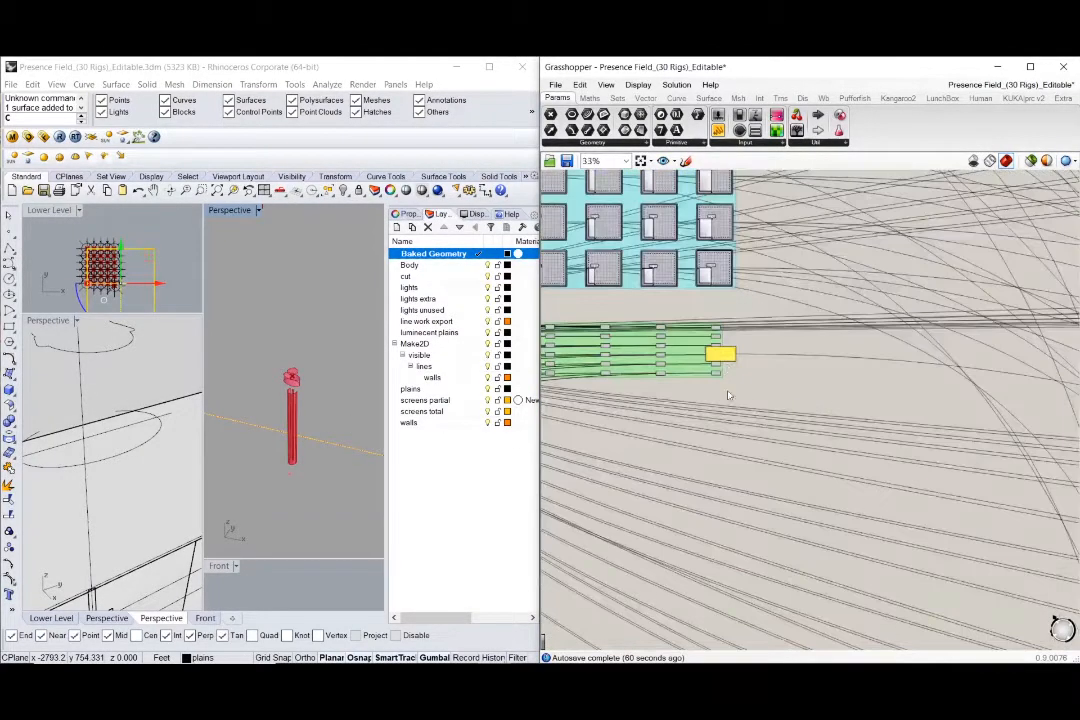
left_click_drag(727, 362, 724, 625)
scroll(724, 620, "up", 7)
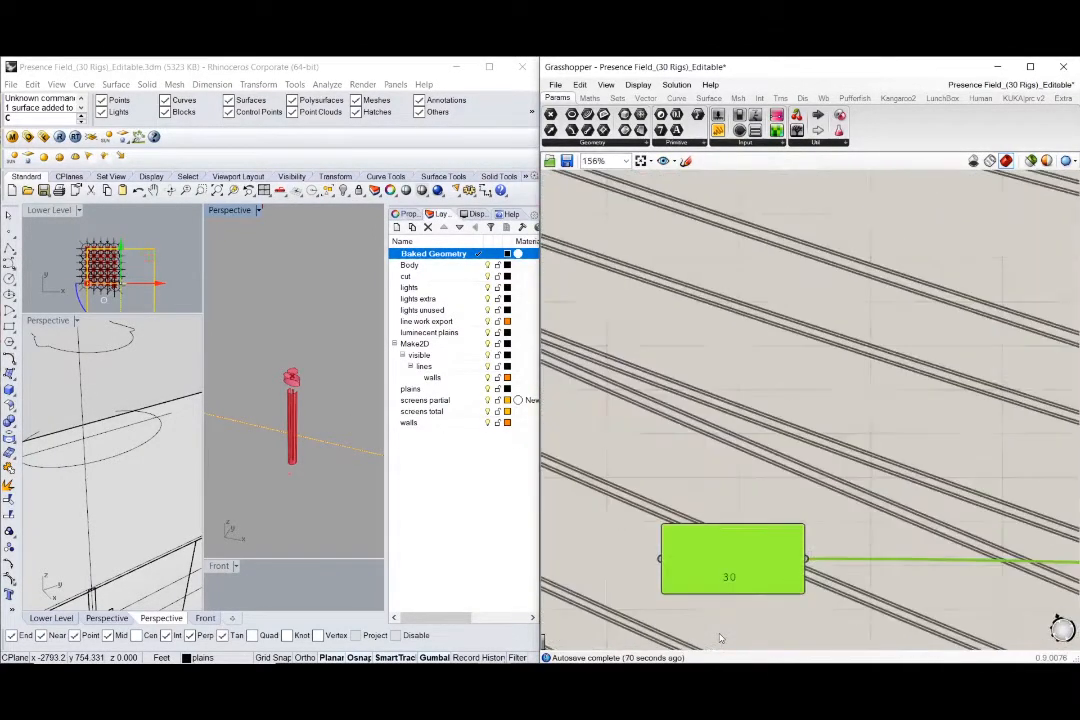
double_click(737, 582)
type("31")
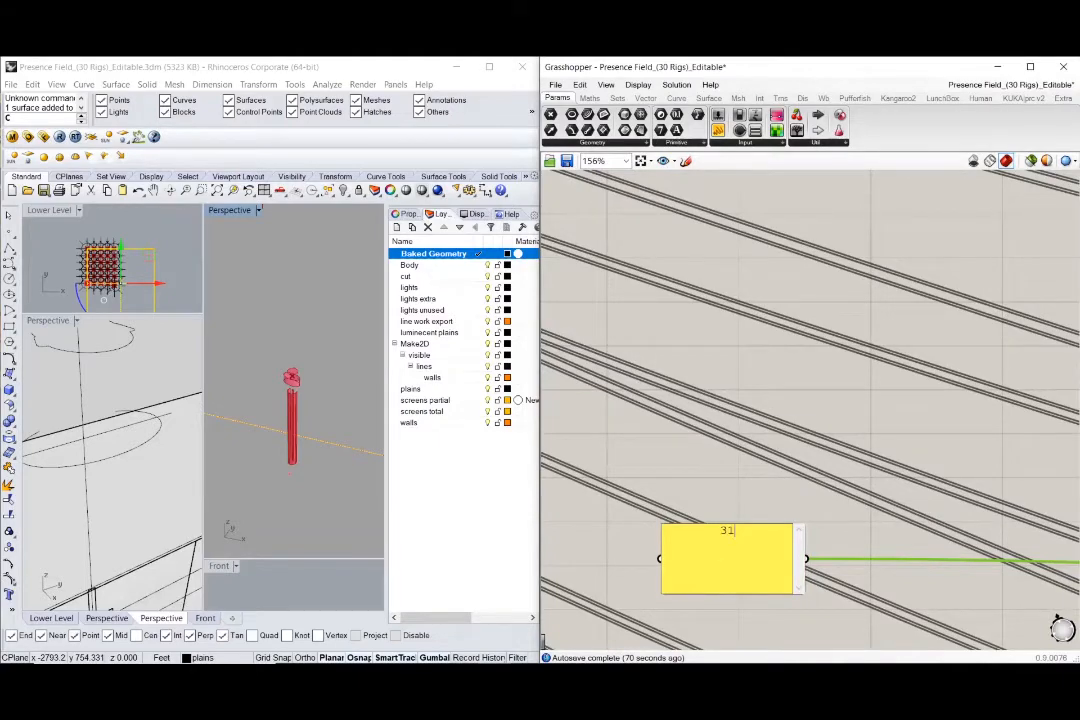
left_click(836, 421)
scroll(836, 420, "down", 2)
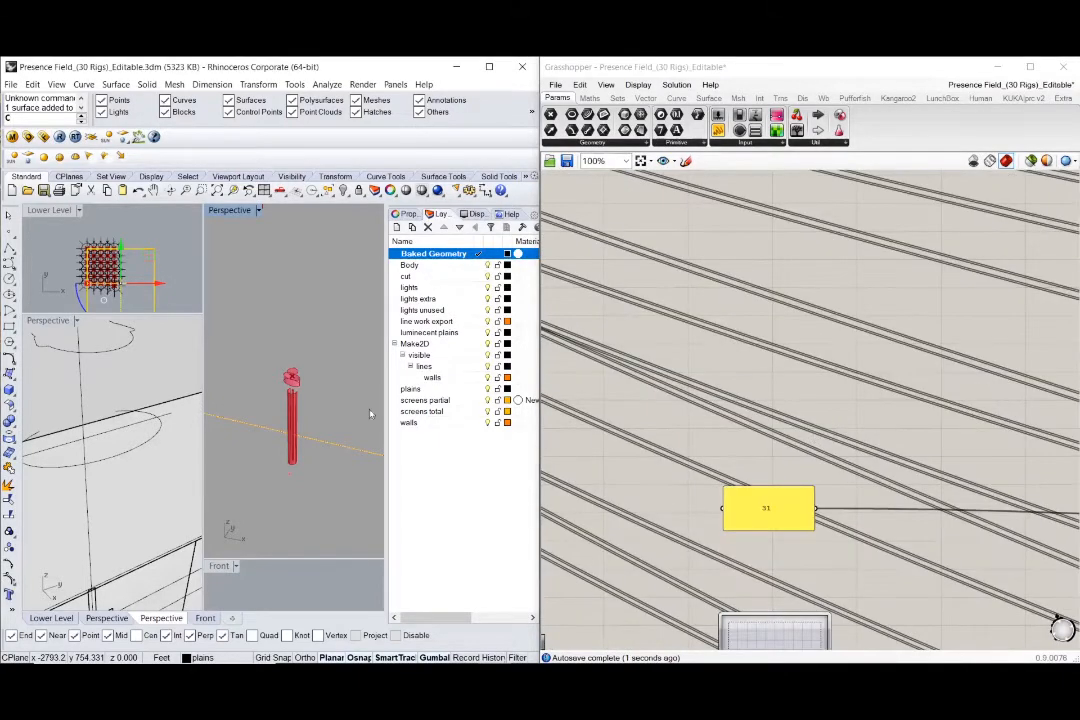
Maximize Rhino's Perspective viewport and examine the row of spare light sets beside the host surface.
scroll(285, 372, "down", 6)
scroll(285, 372, "down", 6)
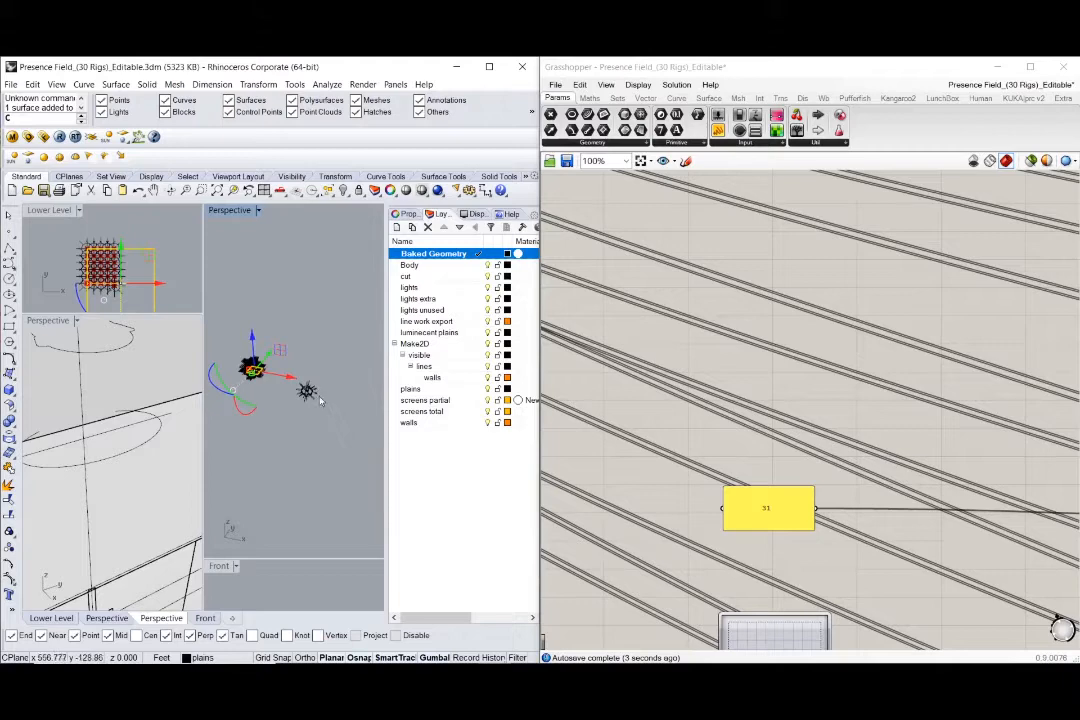
right_click_drag(260, 378, 290, 418)
double_click(243, 212)
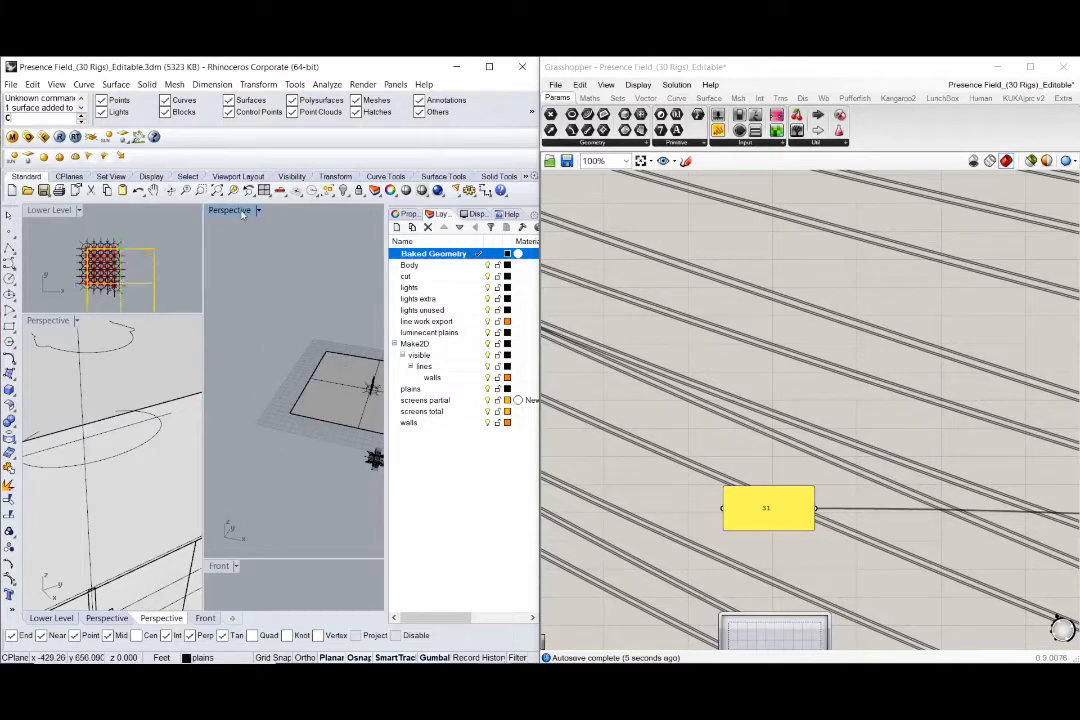
right_click_drag(366, 460, 320, 430)
scroll(219, 497, "up", 8)
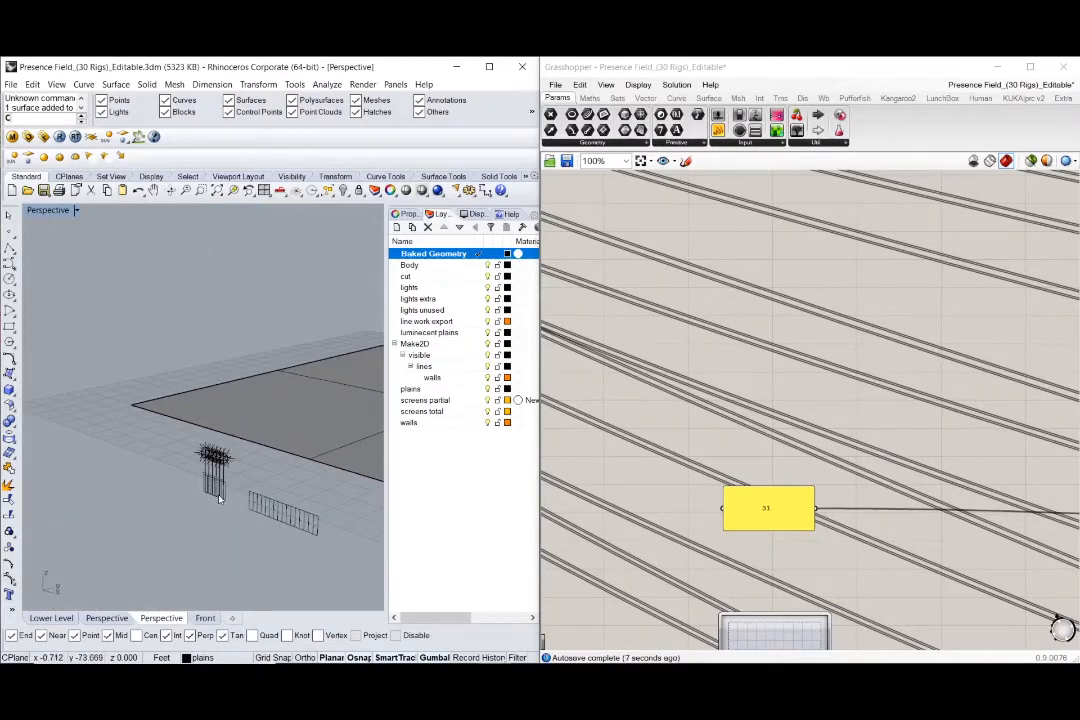
scroll(236, 476, "up", 3)
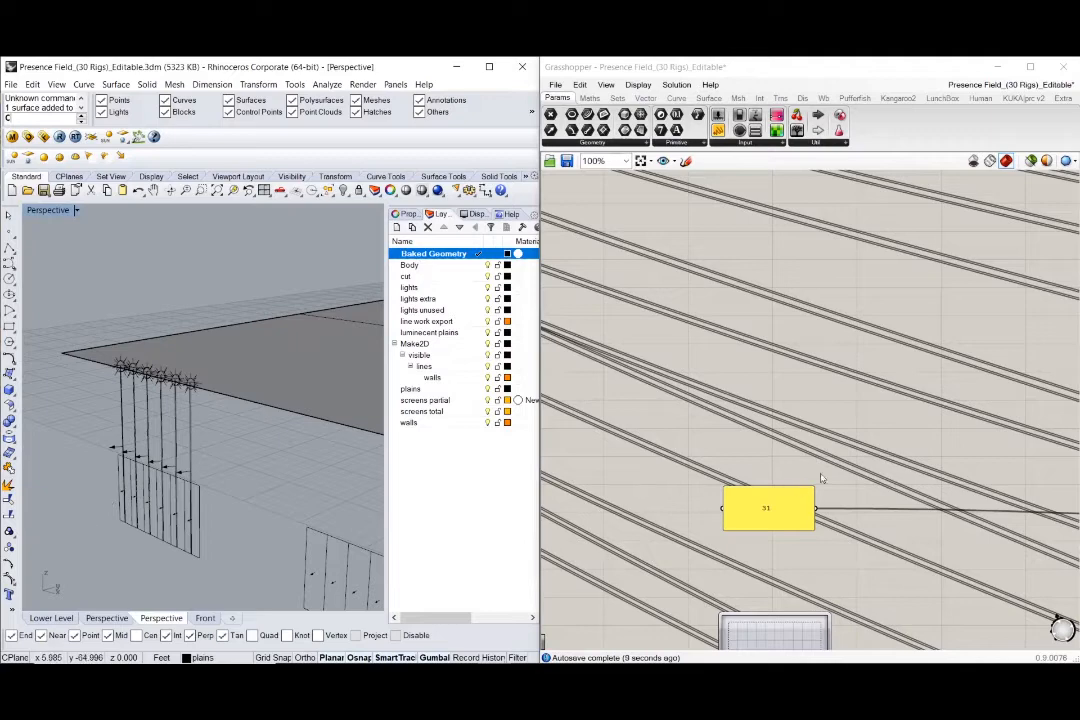
Select the new rig's loose inputs, follow them to its copied group below the grid, and inspect the group's lower components.
scroll(817, 433, "down", 6)
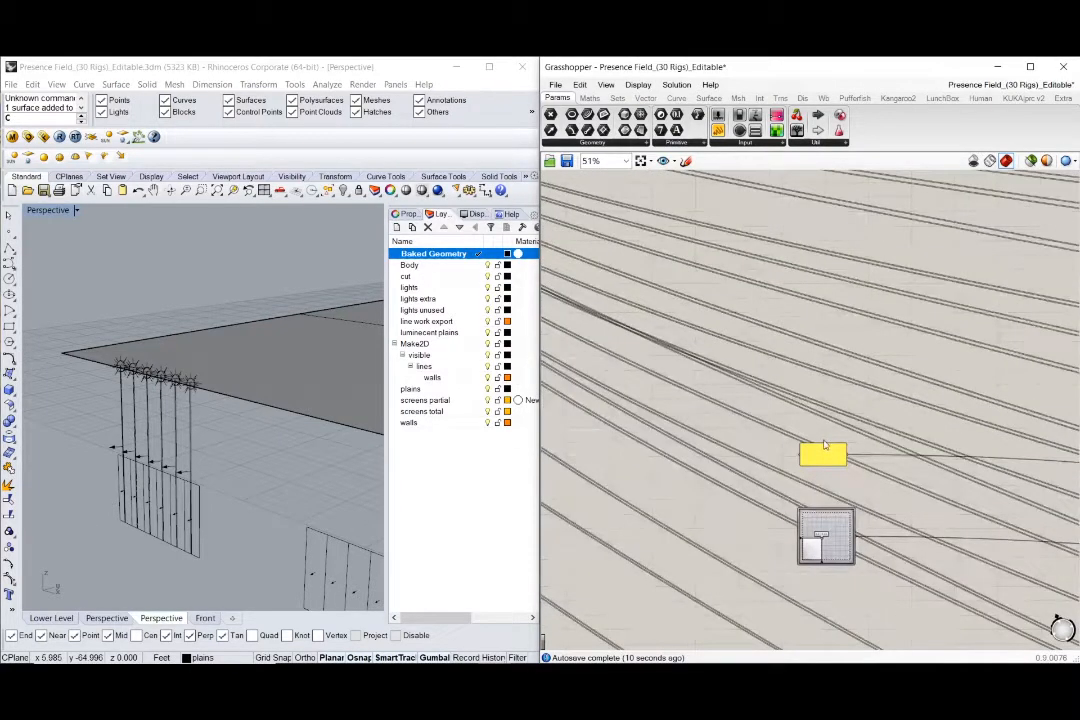
scroll(845, 514, "up", 1)
left_click_drag(791, 401, 861, 559)
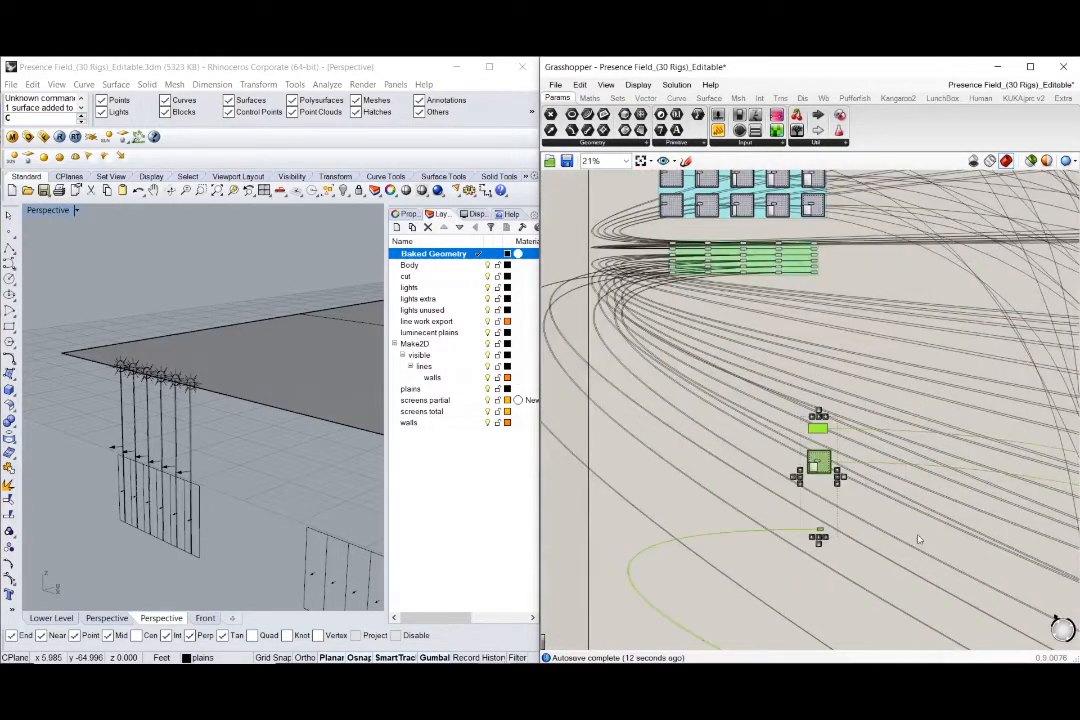
right_click_drag(892, 506, 743, 452)
scroll(743, 452, "down", 3)
right_click_drag(682, 410, 622, 345)
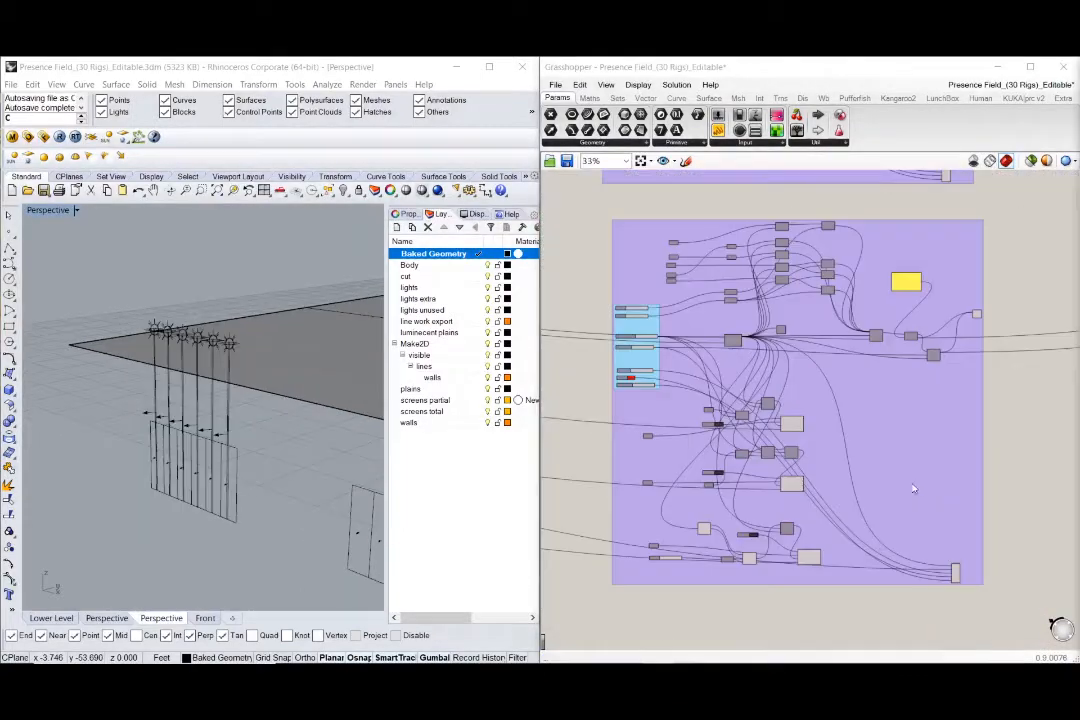
left_click(934, 481)
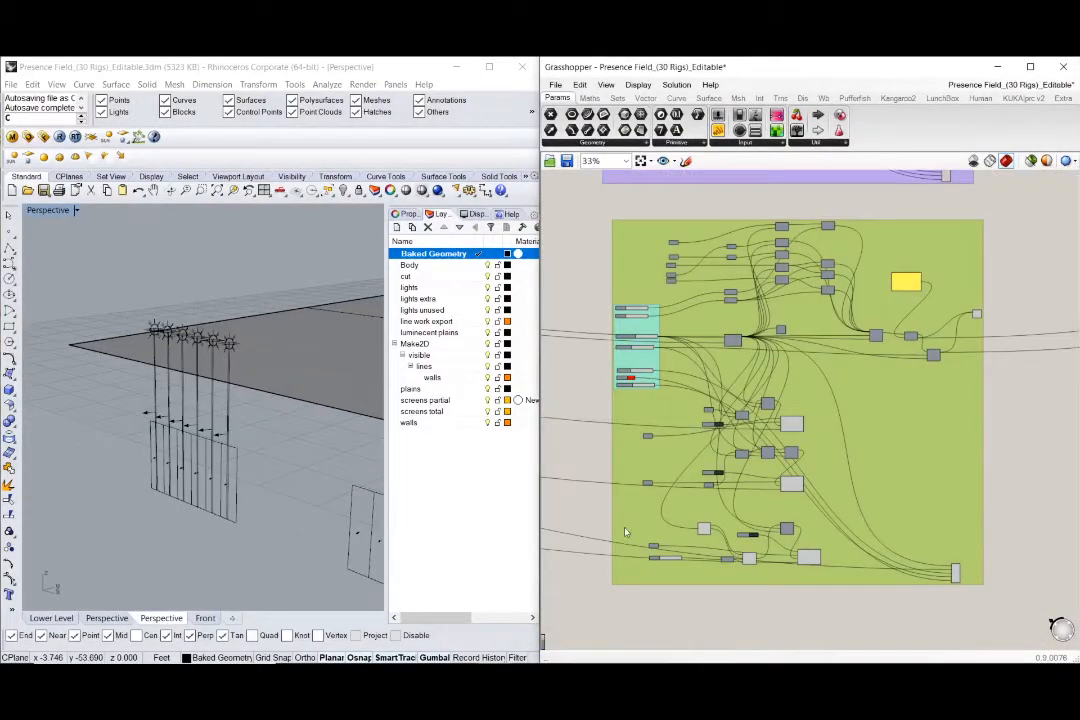
scroll(637, 526, "up", 5)
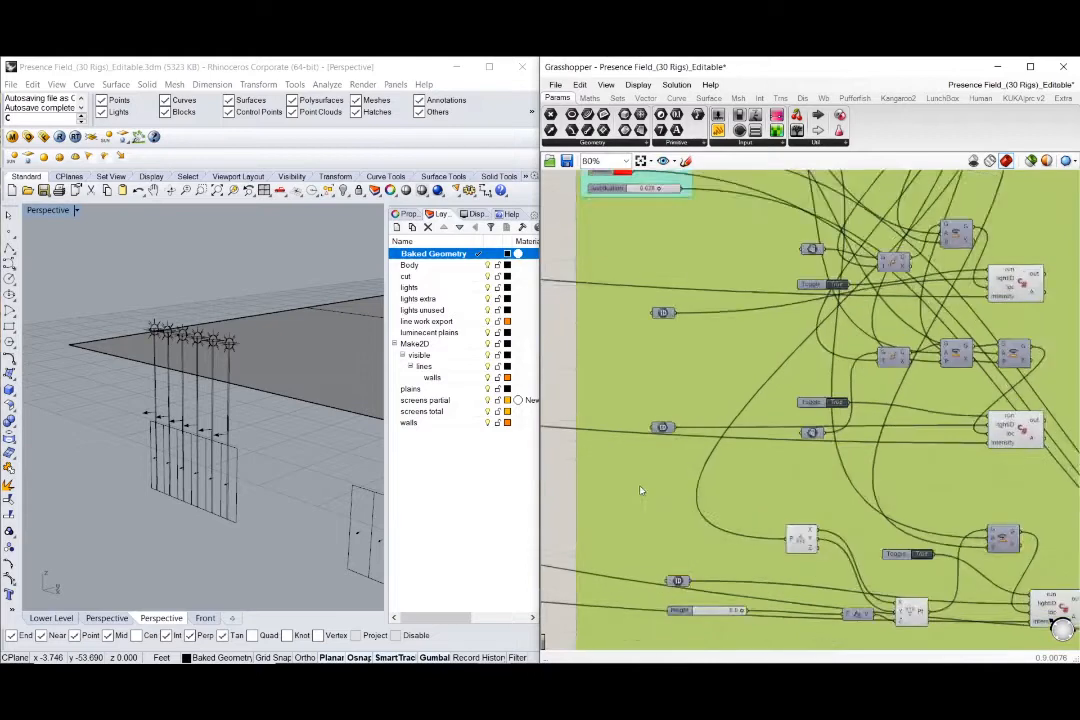
Point out the new rig group's three light ID parameters and assign a single spare rectangular light from Rhino to the upper one.
left_click(666, 306)
left_click(665, 421)
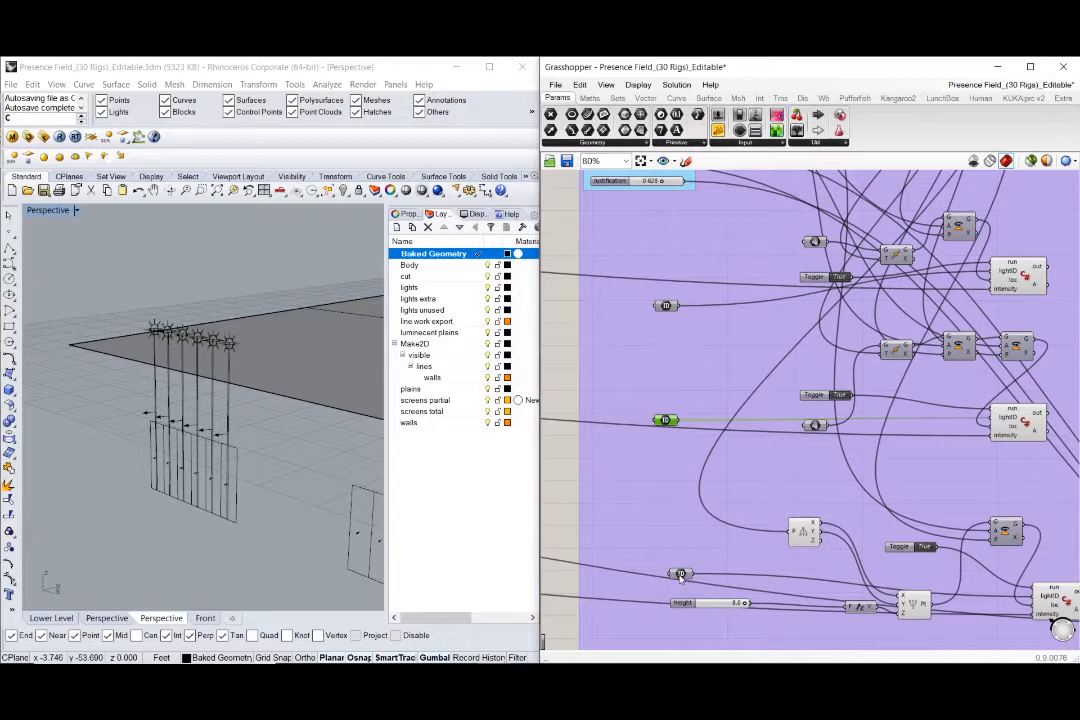
left_click(680, 576)
left_click(666, 306)
right_click(666, 306)
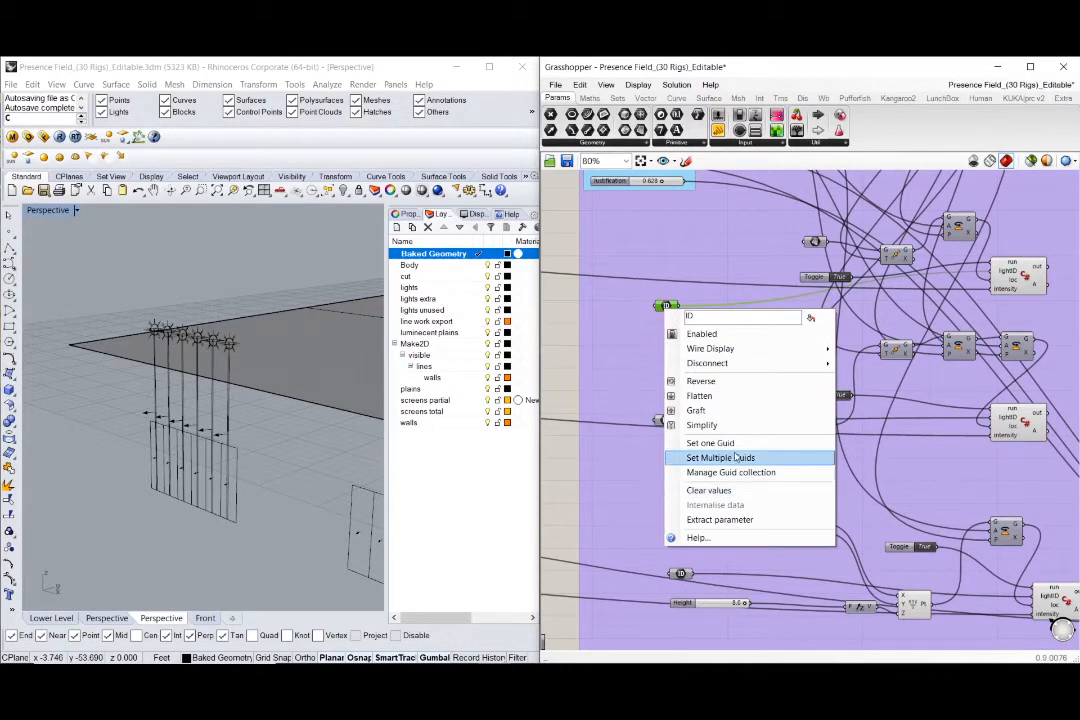
left_click(705, 443)
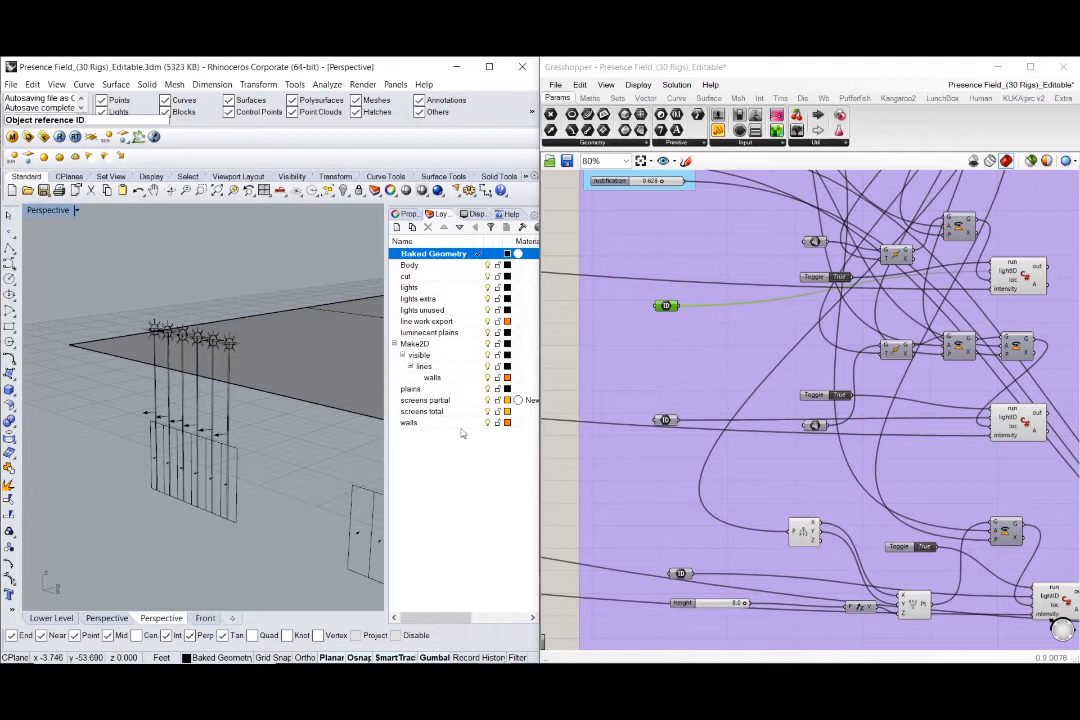
left_click(240, 454)
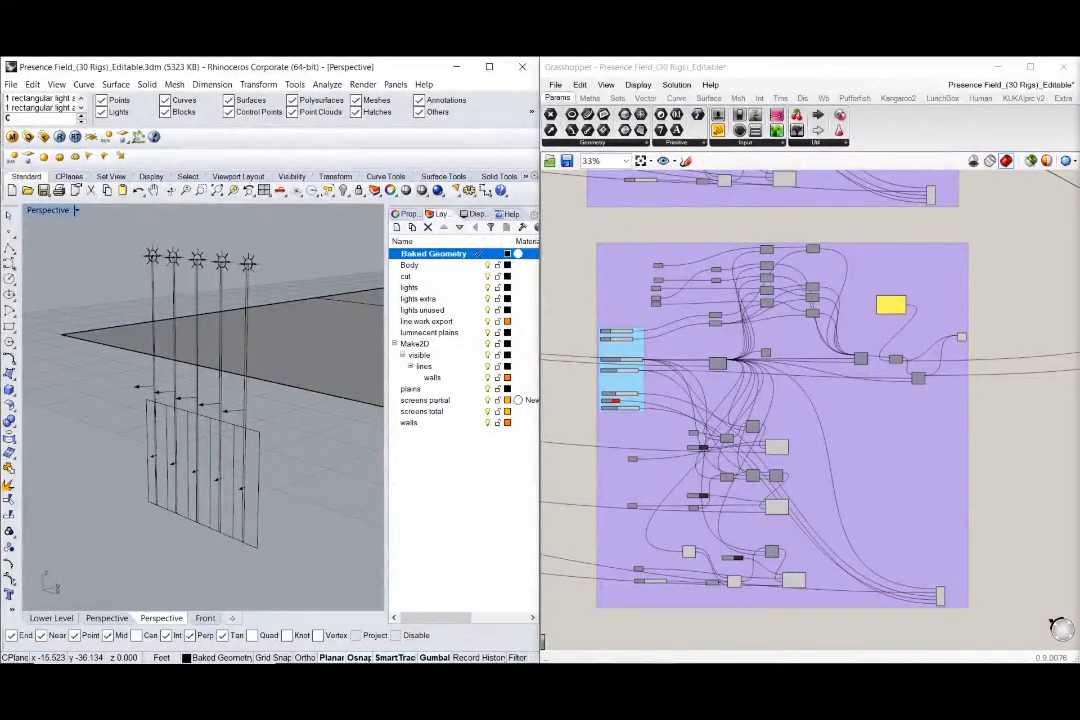
Maximize the Lower Level plan viewport in Rhino and bring the whole rig field and the slider grid into view.
scroll(723, 419, "down", 5)
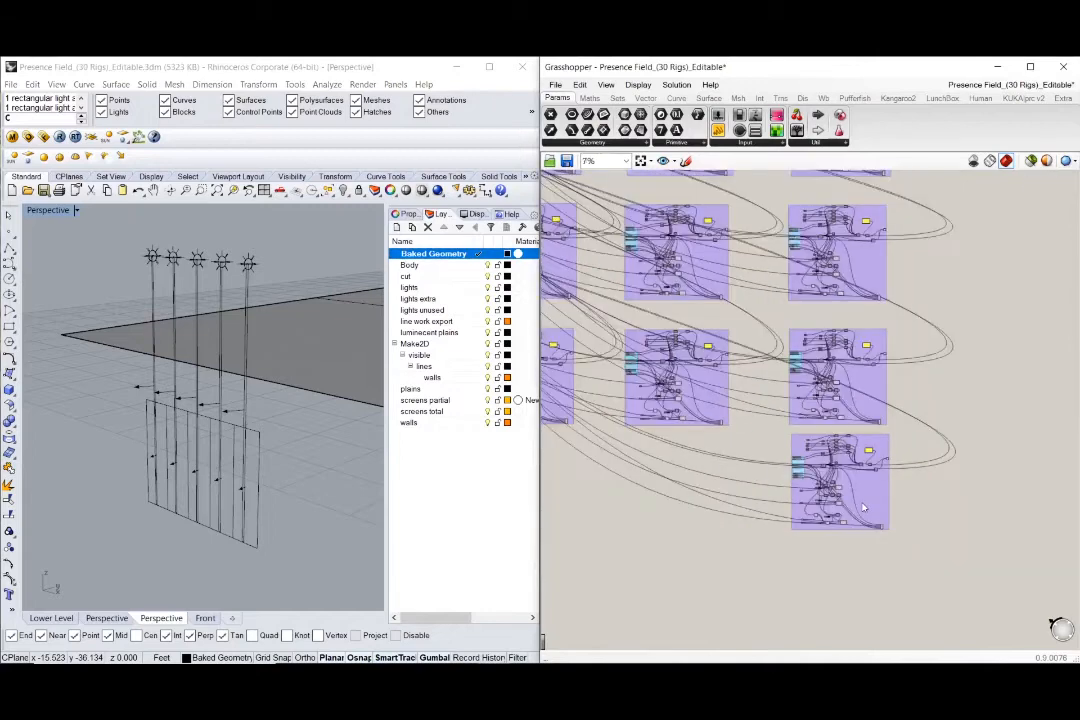
double_click(40, 211)
left_click(35, 222)
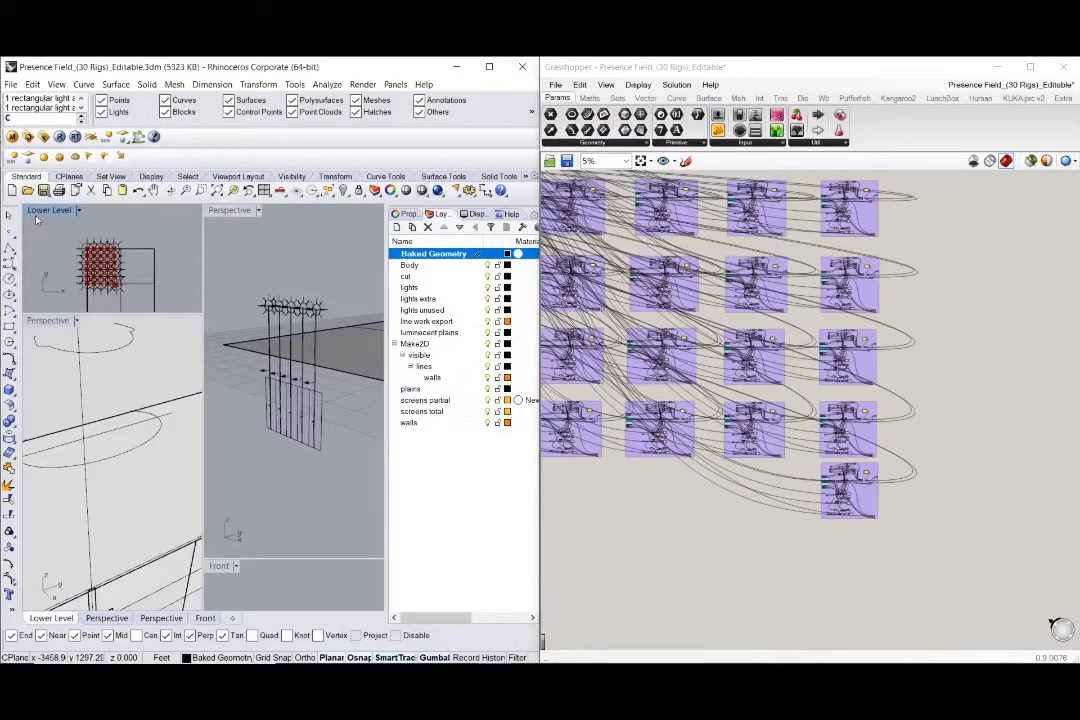
double_click(36, 216)
scroll(96, 415, "up", 1)
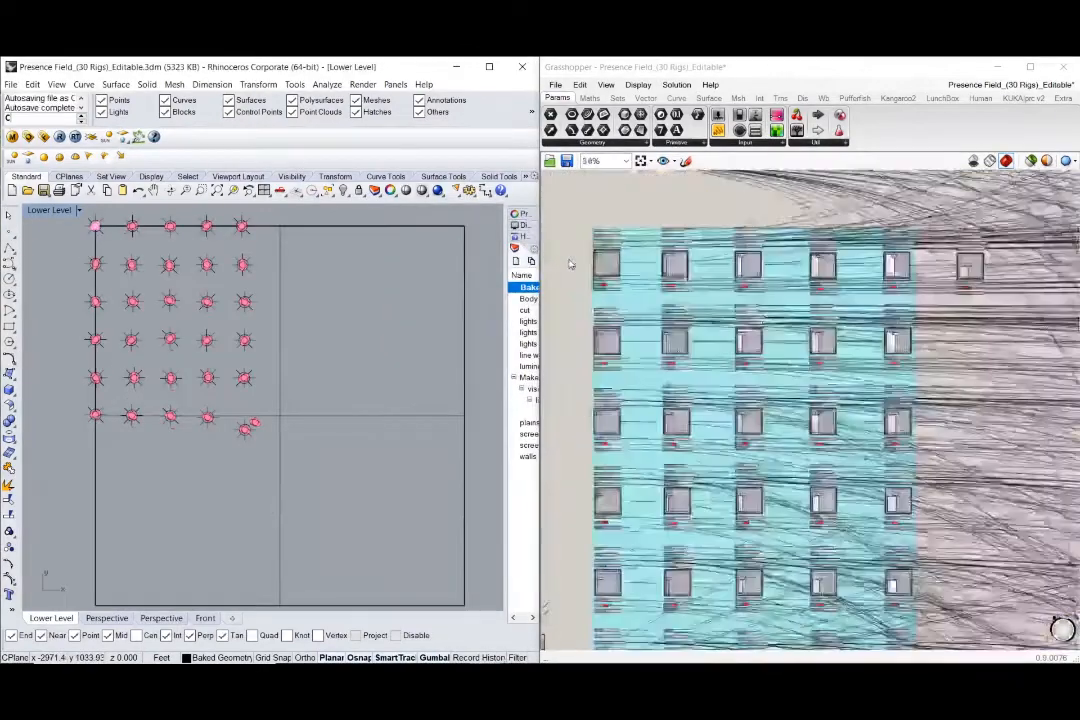
Shift the first two rigs of the top row inward with their 2D position sliders and increase the second rig's Shoulder Angle.
scroll(569, 260, "up", 4)
left_click_drag(638, 266, 663, 277)
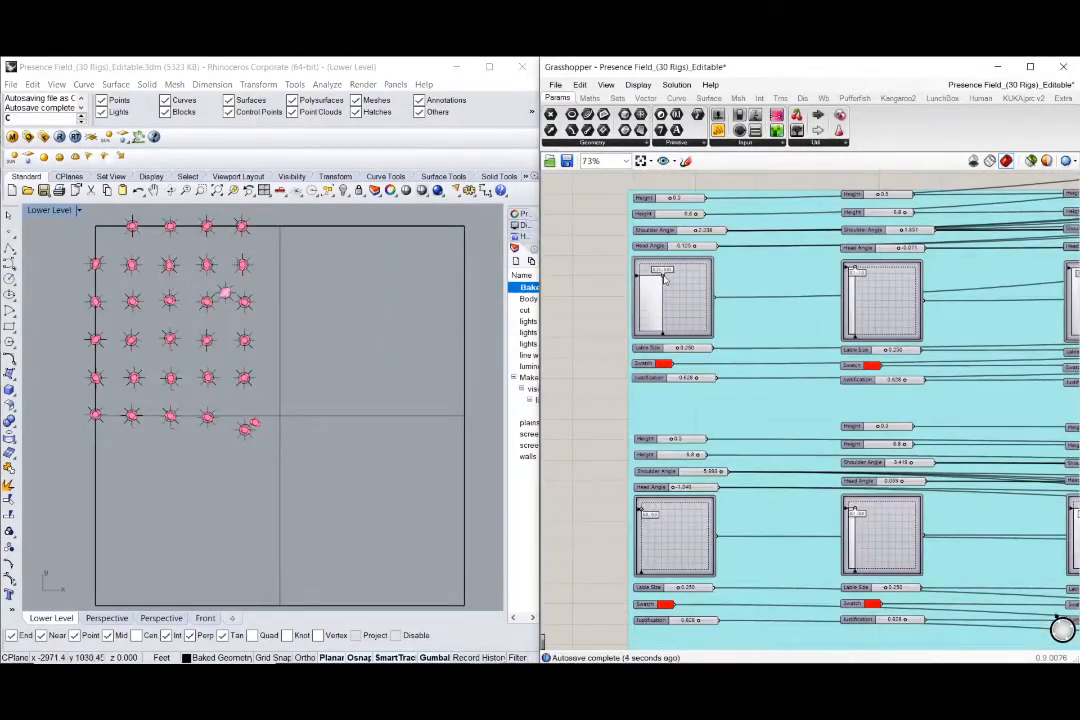
scroll(162, 245, "up", 4)
left_click_drag(855, 267, 873, 278)
scroll(897, 254, "up", 2)
left_click_drag(894, 225, 940, 227)
Move the rigs at the start of the second row inward with their position sliders and slightly increase one Shoulder Angle.
left_click_drag(577, 575, 609, 586)
scroll(617, 548, "up", 3)
right_click_drag(617, 548, 650, 470)
left_click_drag(651, 468, 666, 469)
left_click_drag(729, 441, 733, 441)
left_click_drag(665, 468, 676, 468)
Shift three more rigs in the upper rows right and down in the plan with their 2D position sliders.
scroll(676, 468, "down", 2)
right_click_drag(858, 490, 775, 451)
left_click_drag(775, 451, 799, 464)
scroll(799, 464, "down", 1)
right_click_drag(960, 458, 854, 456)
left_click_drag(878, 453, 897, 463)
scroll(757, 438, "down", 2)
scroll(832, 597, "up", 5)
left_click_drag(824, 570, 855, 585)
scroll(720, 485, "down", 6)
Reposition and turn more upper-row rigs, setting the top row's last rig to position 0.63 ; 0.81 and Shoulder Angle 4.048.
scroll(748, 290, "up", 9)
left_click_drag(731, 349, 794, 386)
left_click_drag(859, 218, 895, 223)
scroll(780, 420, "up", 7)
left_click_drag(694, 507, 783, 564)
left_click_drag(862, 315, 988, 315)
scroll(860, 371, "down", 7)
scroll(878, 295, "up", 5)
left_click_drag(782, 388, 834, 428)
left_click_drag(864, 269, 927, 277)
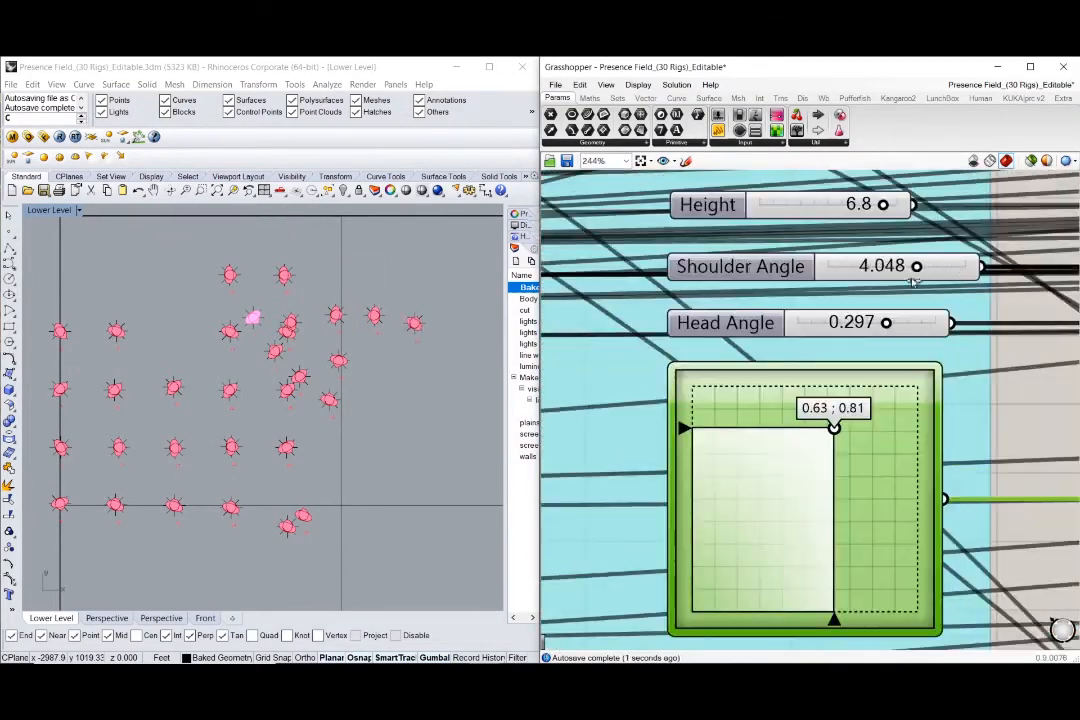
Move two more rigs of the upper rows toward the cluster and increase the second one's Shoulder Angle.
scroll(333, 396, "up", 2)
scroll(712, 355, "down", 10)
scroll(660, 400, "up", 6)
left_click(690, 388)
scroll(690, 388, "down", 7)
scroll(747, 384, "up", 8)
left_click_drag(720, 361, 748, 371)
scroll(750, 371, "down", 1)
scroll(963, 428, "up", 2)
left_click_drag(940, 384, 966, 402)
left_click_drag(998, 305, 1036, 306)
Shift the next rigs down the slider grid into the cluster with their position sliders and fine-tune their Shoulder Angles.
scroll(1030, 320, "down", 3)
left_click(980, 585)
left_click_drag(1004, 531, 1028, 543)
left_click_drag(1049, 449, 1065, 450)
left_click(1036, 477)
scroll(1036, 477, "down", 3)
scroll(860, 430, "up", 3)
left_click_drag(841, 438, 880, 450)
scroll(924, 362, "up", 1)
left_click_drag(933, 341, 929, 341)
scroll(851, 533, "up", 4)
left_click_drag(804, 482, 833, 485)
scroll(833, 485, "down", 3)
left_click_drag(894, 427, 897, 428)
left_click_drag(702, 429, 705, 433)
Move rigs of the lower rows up and right toward the cluster with their position sliders and decrease one Shoulder Angle.
left_click(923, 359)
scroll(925, 345, "up", 4)
mouse_move(857, 429)
left_mouse_down()
mouse_move(874, 436)
mouse_move(874, 427)
left_mouse_up()
scroll(887, 509, "up", 6)
scroll(928, 304, "down", 5)
scroll(846, 470, "up", 5)
left_click_drag(824, 465, 834, 458)
scroll(846, 470, "down", 4)
left_click_drag(938, 268, 947, 265)
scroll(972, 204, "up", 1)
left_click_drag(972, 204, 954, 205)
right_click_drag(952, 400, 924, 250)
left_click_drag(894, 501, 904, 494)
Reposition two further lower rigs within the cluster and slightly decrease the Shoulder Angle of one.
scroll(932, 423, "down", 4)
scroll(804, 424, "up", 8)
left_click_drag(691, 611, 731, 586)
left_click_drag(880, 387, 862, 387)
scroll(325, 390, "down", 4)
left_click_drag(863, 444, 812, 463)
scroll(134, 362, "up", 2)
scroll(800, 400, "down", 8)
Adjust another rig's angle, and set the fourth row's third rig to position 0.31 ; 0.72 and Shoulder Angle 5.488.
left_click(790, 485)
scroll(789, 485, "up", 5)
scroll(889, 337, "up", 3)
left_click_drag(907, 319, 928, 319)
left_click_drag(854, 405, 862, 405)
scroll(830, 405, "down", 8)
scroll(820, 405, "up", 6)
left_click_drag(724, 555, 749, 552)
scroll(890, 380, "up", 3)
left_click_drag(908, 365, 930, 365)
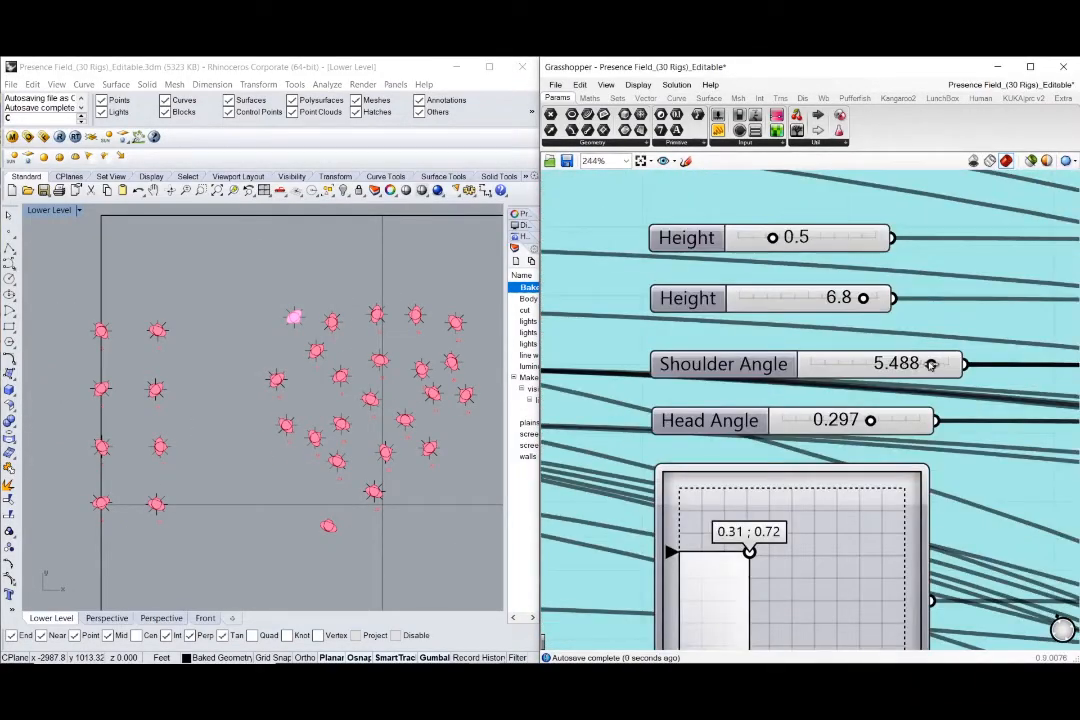
Set the third row's second rig to position 0.27 ; 0.78 and Shoulder Angle 1.327, and its first rig to 0.2 ; 0.78 and 2.264.
scroll(856, 422, "down", 6)
scroll(846, 320, "up", 3)
left_click_drag(846, 312, 866, 315)
scroll(930, 225, "up", 2)
left_click_drag(886, 229, 904, 229)
scroll(850, 300, "down", 4)
left_click_drag(602, 372, 625, 375)
left_click_drag(678, 298, 696, 301)
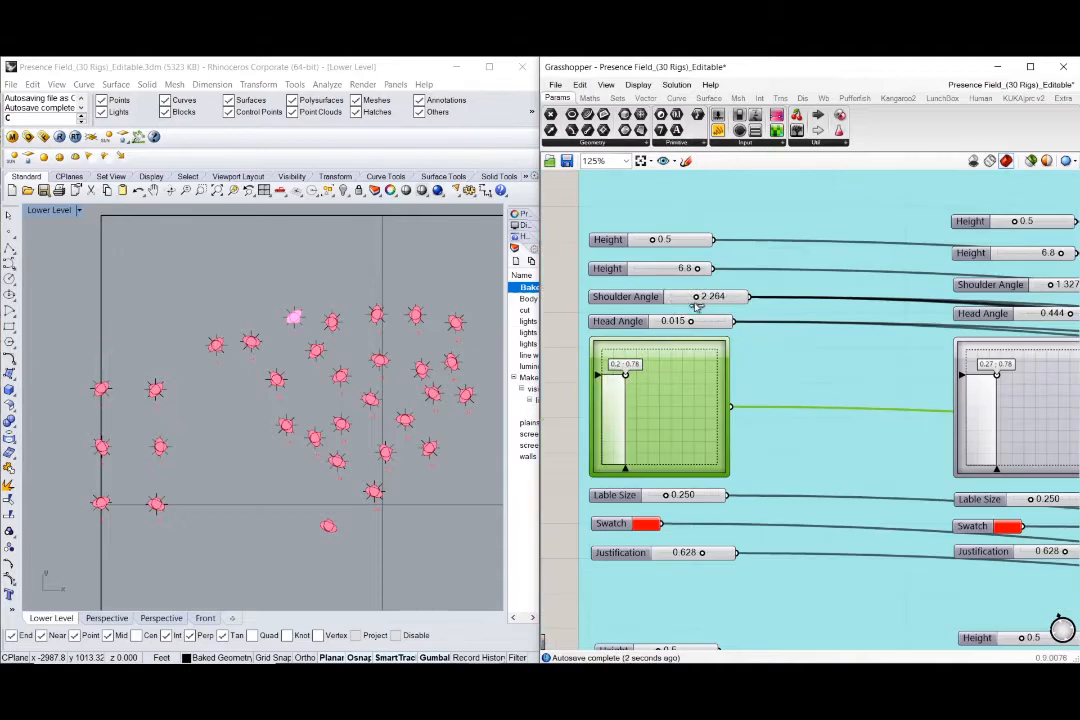
Move the next rig from the leftover block into the cluster with its position slider and slightly decrease its Shoulder and Head Angles.
scroll(714, 370, "down", 5)
scroll(860, 560, "up", 7)
left_click_drag(687, 479, 718, 479)
left_click_drag(809, 325, 793, 325)
left_click_drag(832, 369, 816, 370)
mouse_move(718, 479)
left_mouse_down()
mouse_move(759, 513)
mouse_move(727, 493)
left_mouse_up()
scroll(800, 425, "down", 7)
Move further leftover rigs into the lower part of the cluster with their position sliders and slightly decrease one Shoulder Angle.
scroll(636, 449, "up", 7)
left_click_drag(580, 396, 629, 417)
scroll(790, 246, "down", 7)
scroll(725, 445, "up", 4)
left_click_drag(800, 483, 831, 489)
scroll(887, 374, "up", 3)
left_click_drag(985, 382, 973, 382)
left_click_drag(873, 435, 884, 435)
scroll(859, 438, "down", 5)
Move the remaining leftover rigs into the cluster and adjust their shoulders, leaving one at position 0.33 ; 0.48 with Shoulder Angle 3.674.
left_click_drag(777, 309, 824, 323)
scroll(862, 240, "up", 4)
left_click_drag(851, 252, 847, 252)
scroll(848, 255, "down", 5)
left_click_drag(829, 486, 823, 500)
scroll(885, 465, "up", 1)
left_click_drag(897, 347, 850, 356)
scroll(851, 360, "up", 3)
left_click_drag(820, 229, 860, 229)
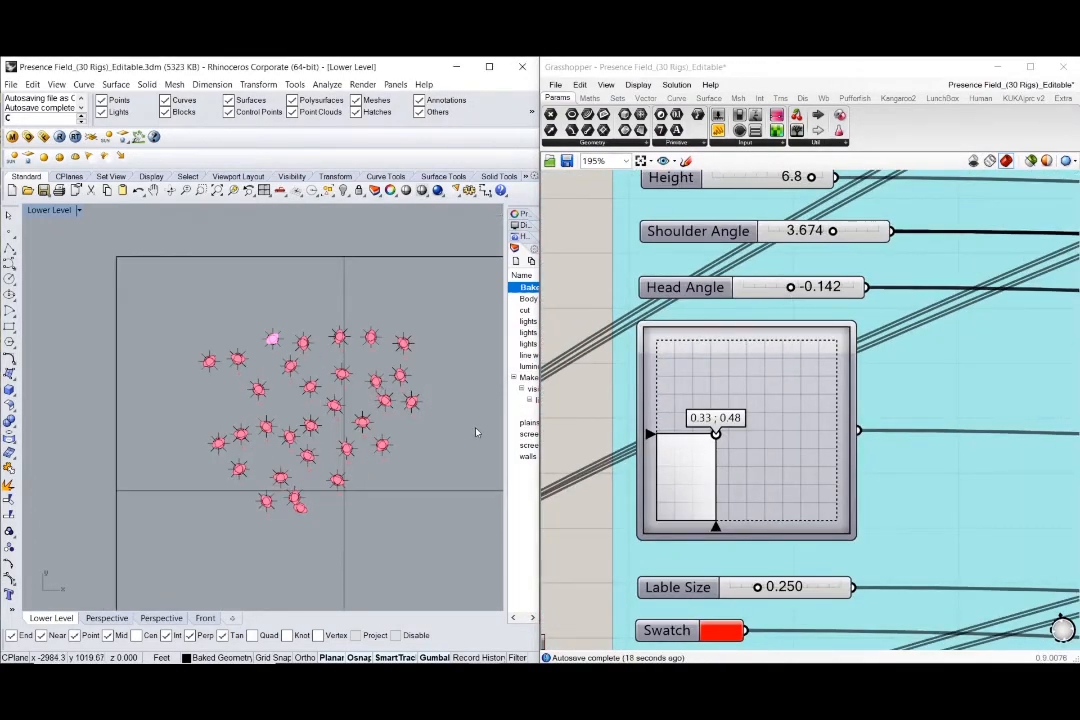
Set the overlapping rig's position to 0.47 ; 0.52 and check the overall arrangement in the Lower Level view.
scroll(838, 372, "down", 3)
left_click_drag(830, 400, 838, 372)
scroll(838, 372, "up", 2)
scroll(750, 489, "down", 8)
scroll(700, 400, "up", 5)
right_click(607, 429)
scroll(755, 430, "down", 3)
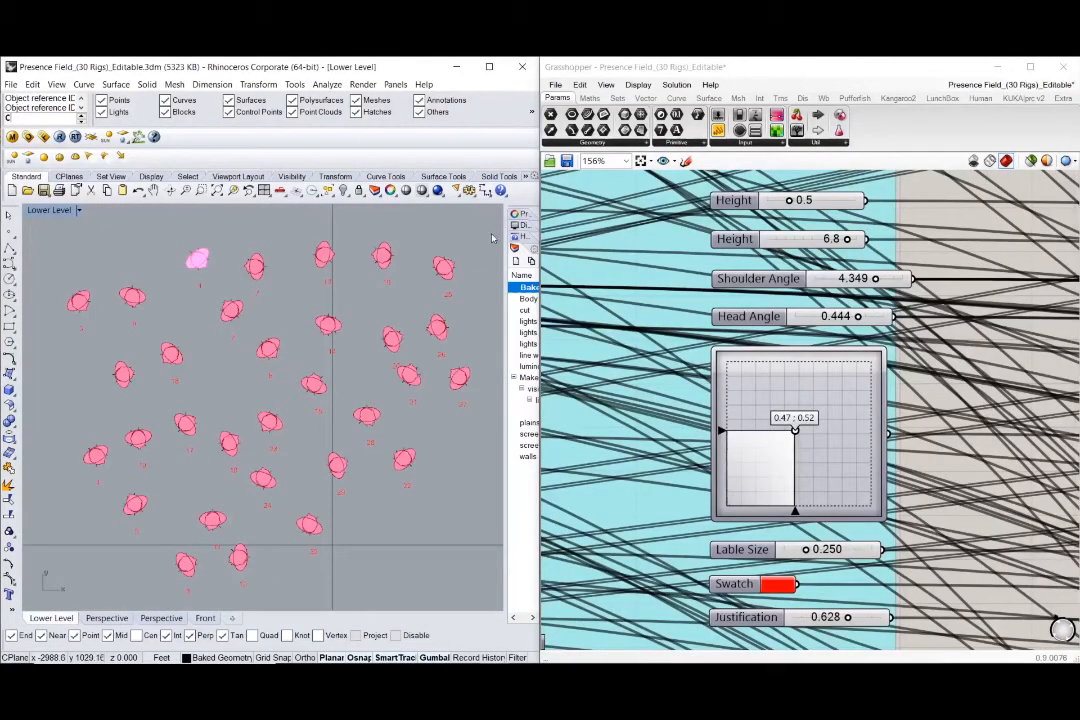
scroll(312, 390, "down", 2)
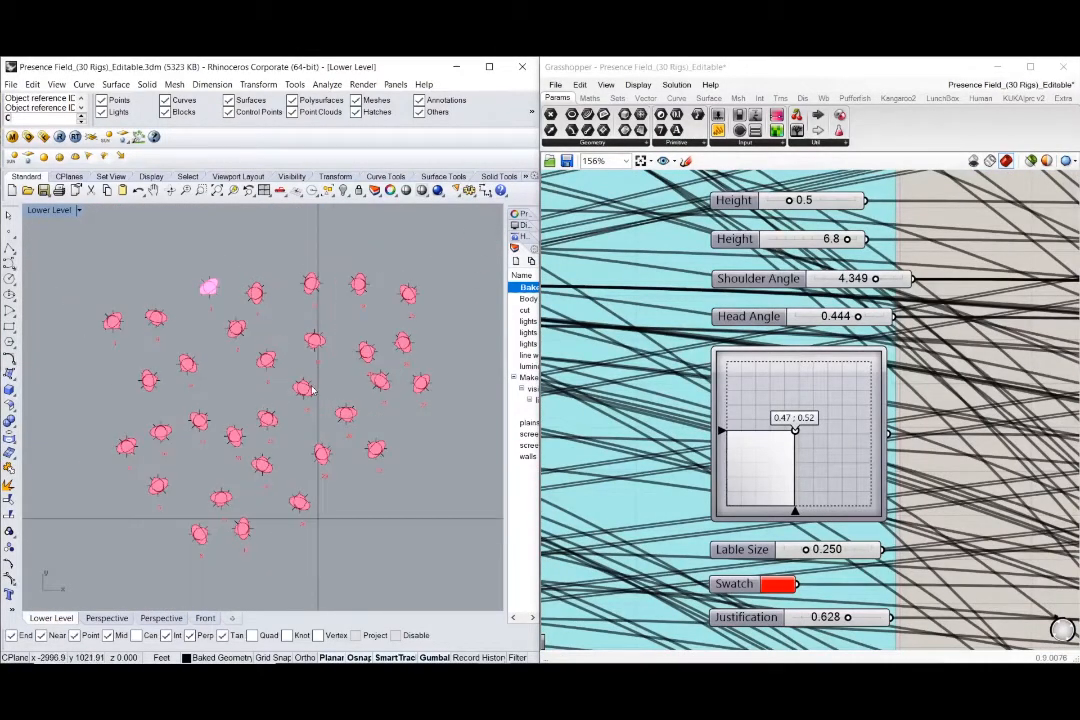
left_click(953, 218)
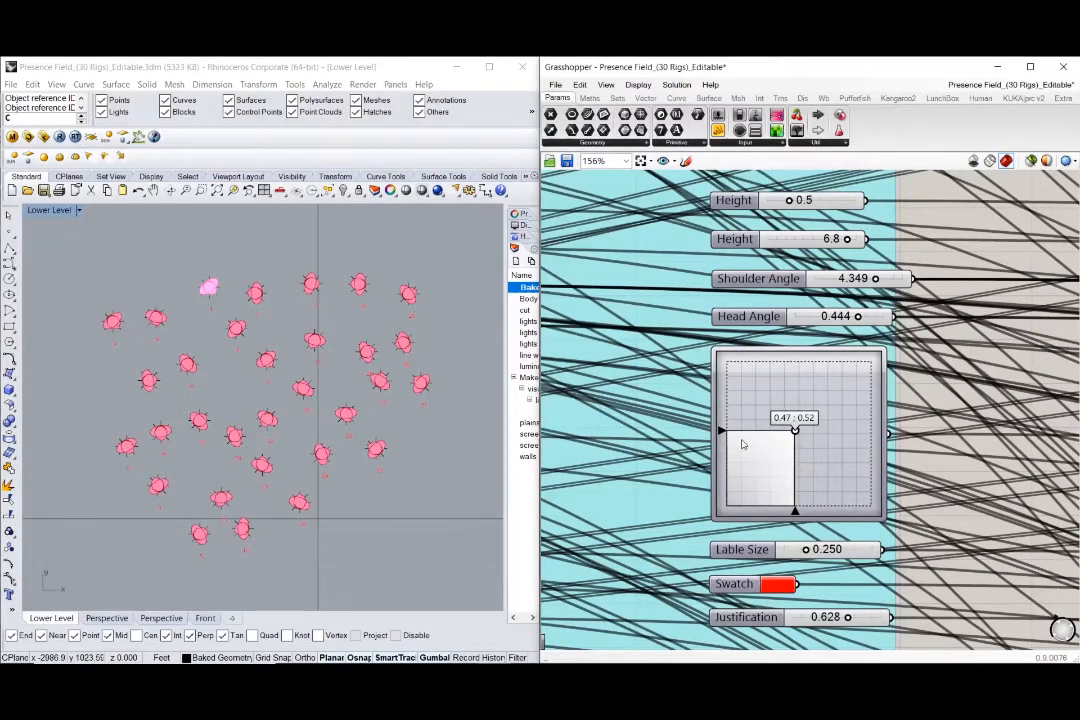
Add the 31st rig's separate bake component, together with the last column, to the green Bake Objects group.
scroll(742, 444, "down", 8)
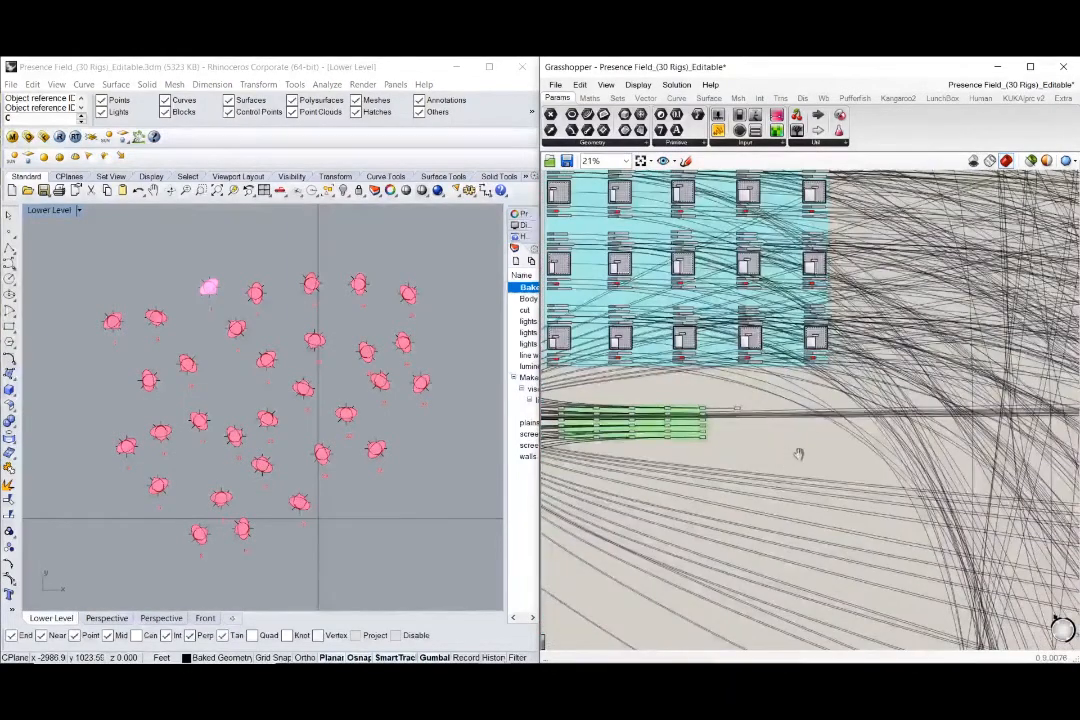
scroll(790, 454, "down", 2)
scroll(605, 450, "down", 6)
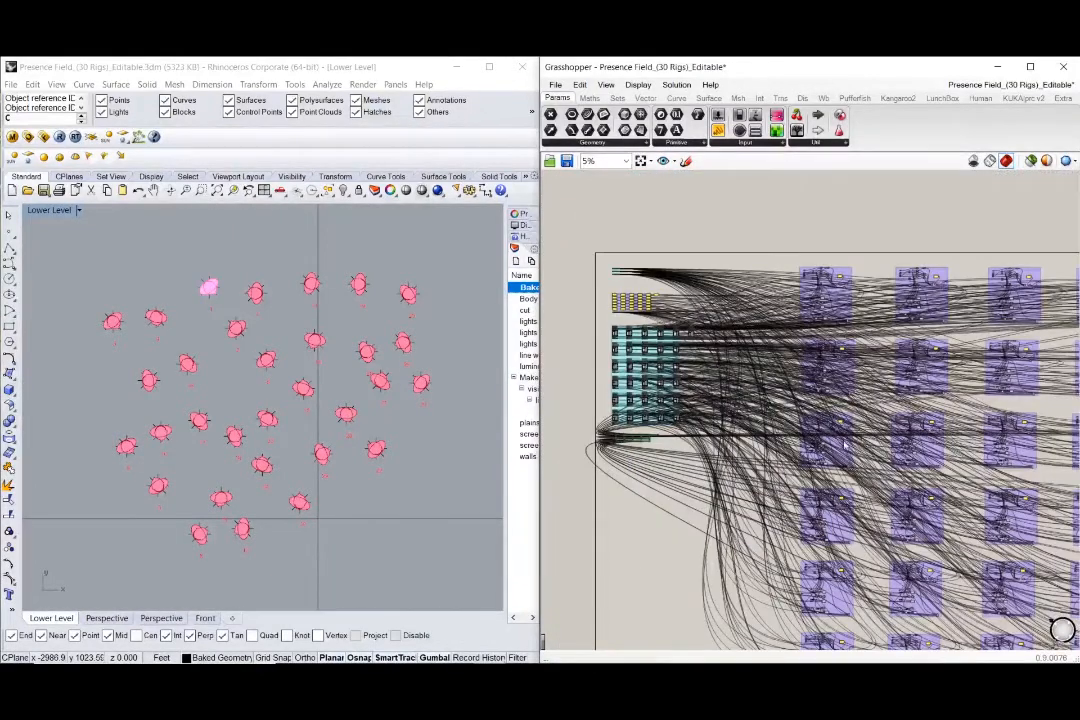
scroll(655, 445, "up", 10)
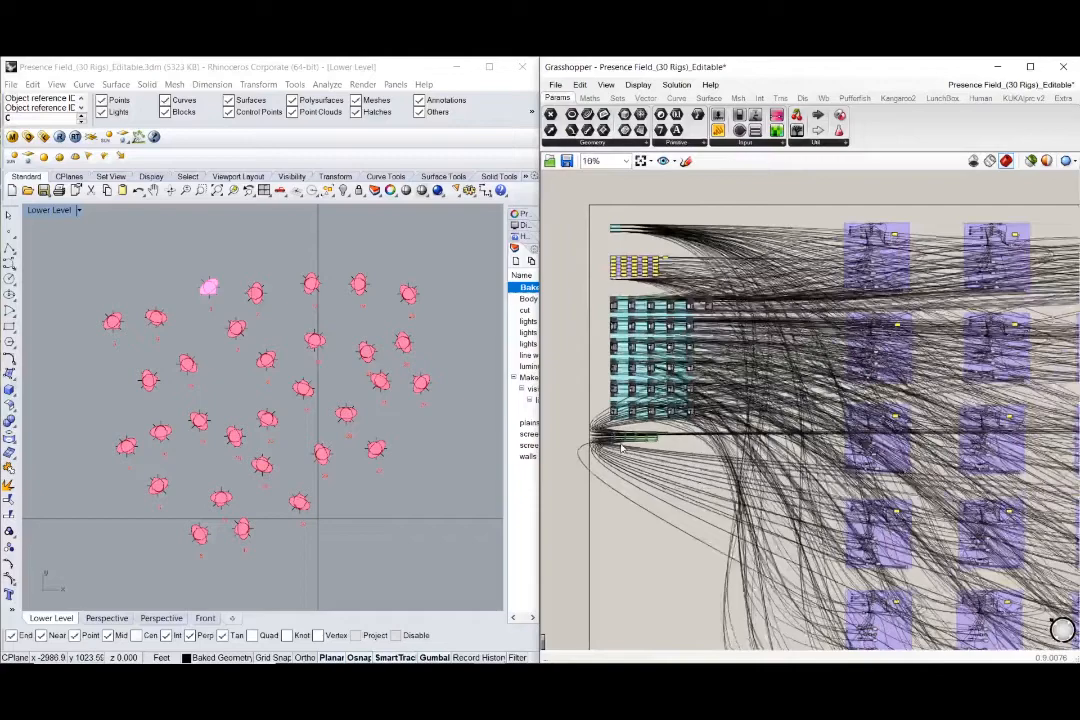
right_click_drag(590, 395, 612, 418)
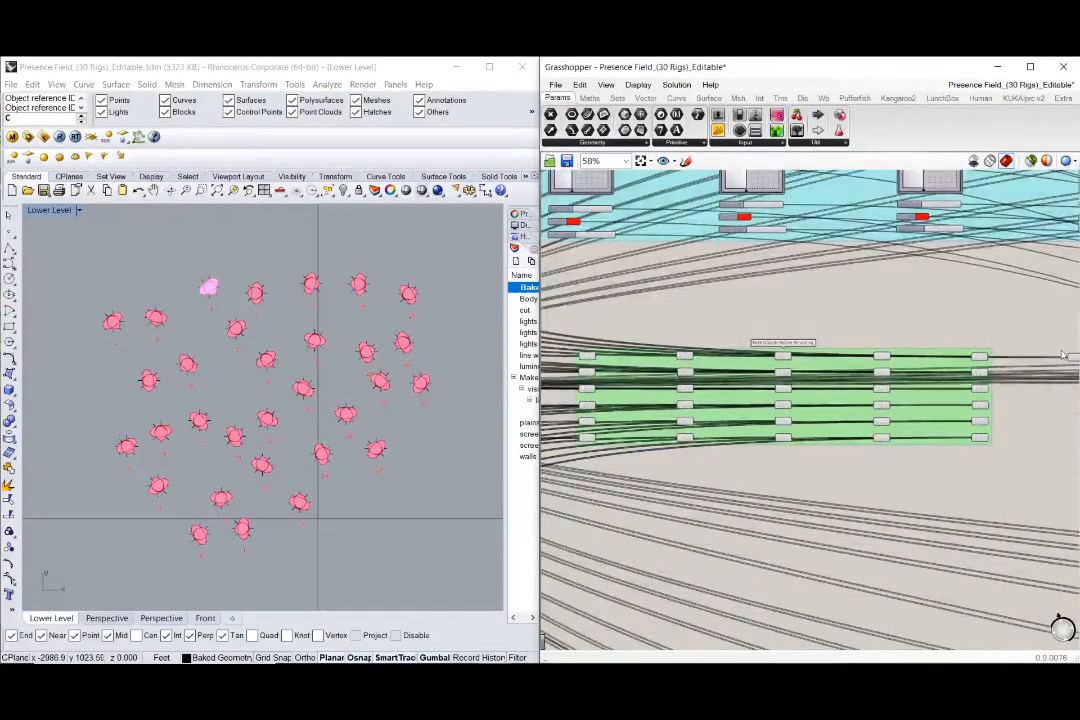
left_click_drag(962, 334, 1010, 450)
right_click(947, 421)
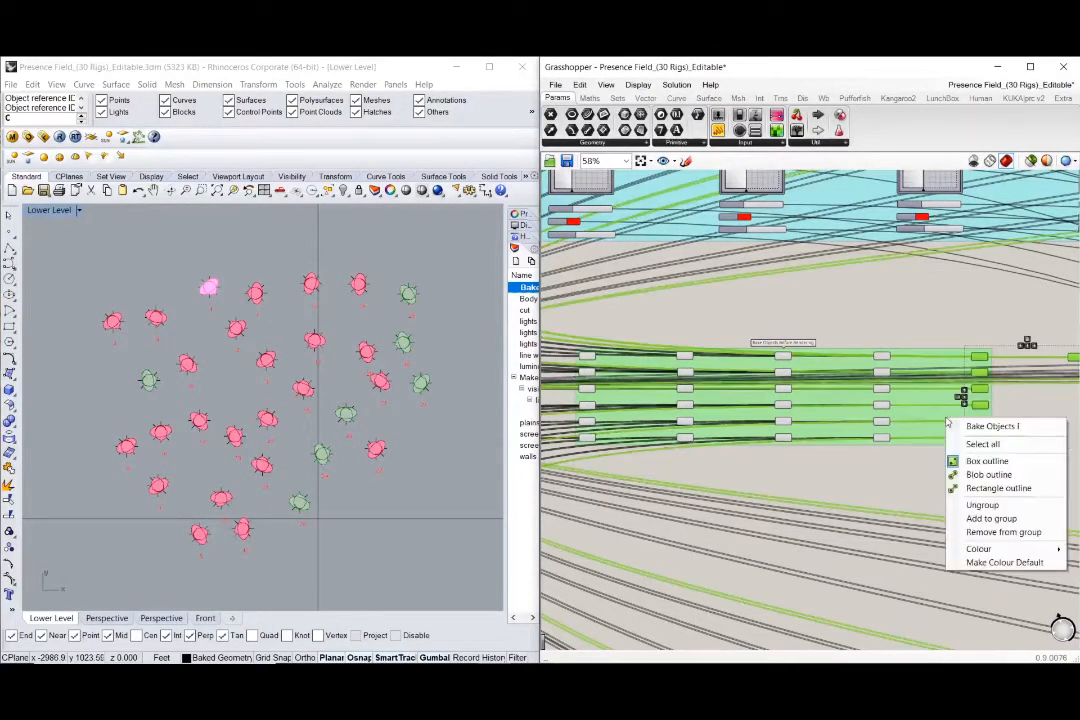
left_click(985, 516)
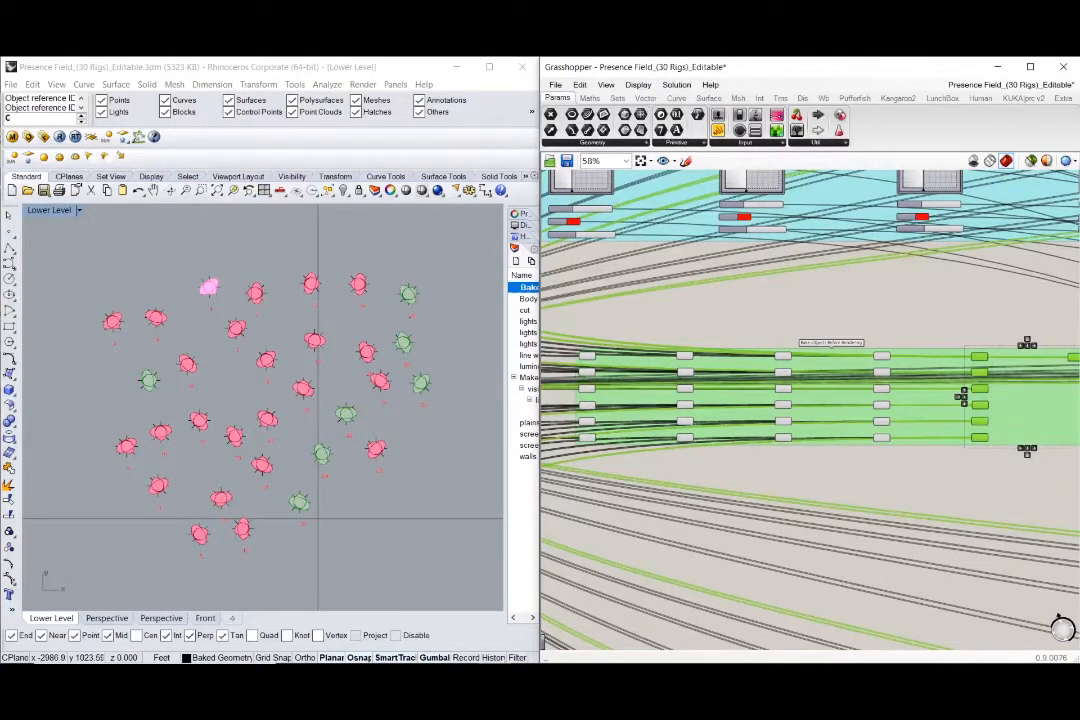
right_click(947, 419)
left_click(472, 410)
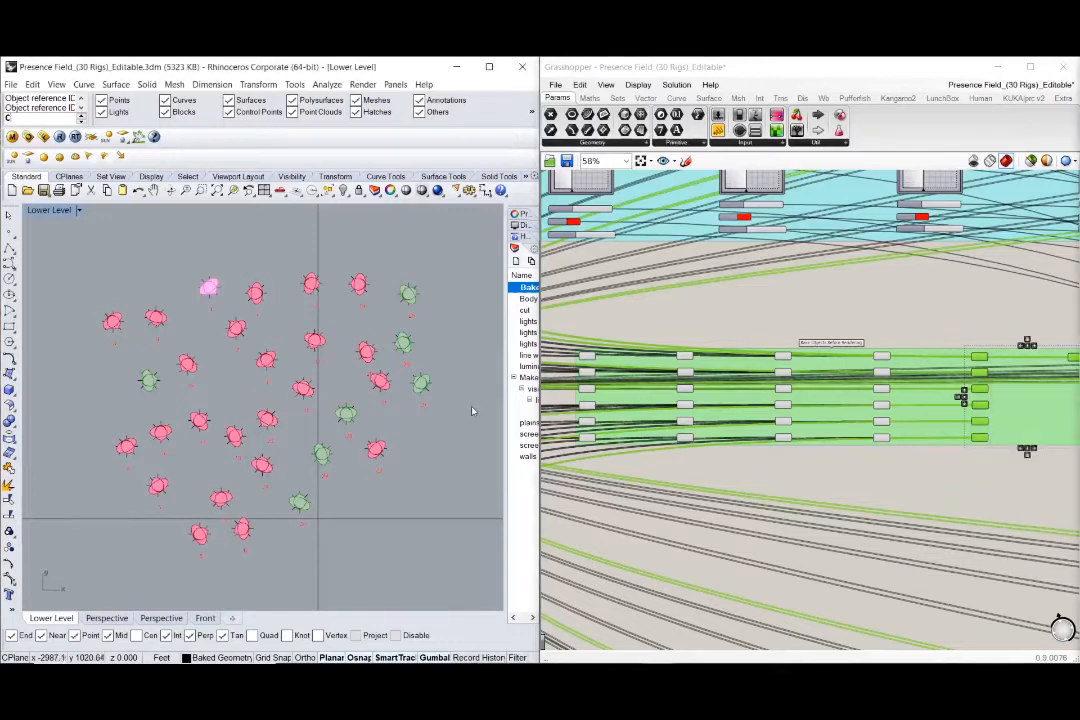
Select all the components in the Bake Objects group, bake their geometry and clear the selection.
left_click(670, 327)
scroll(585, 337, "down", 2)
left_click_drag(585, 337, 915, 429)
middle_click(747, 380)
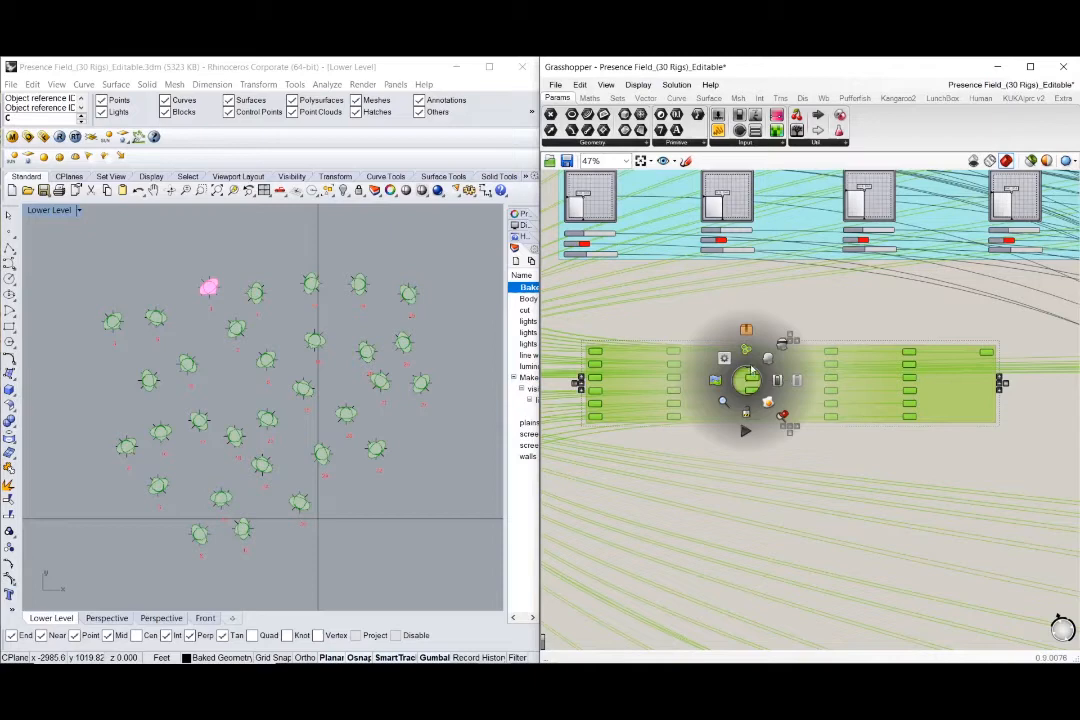
left_click(768, 402)
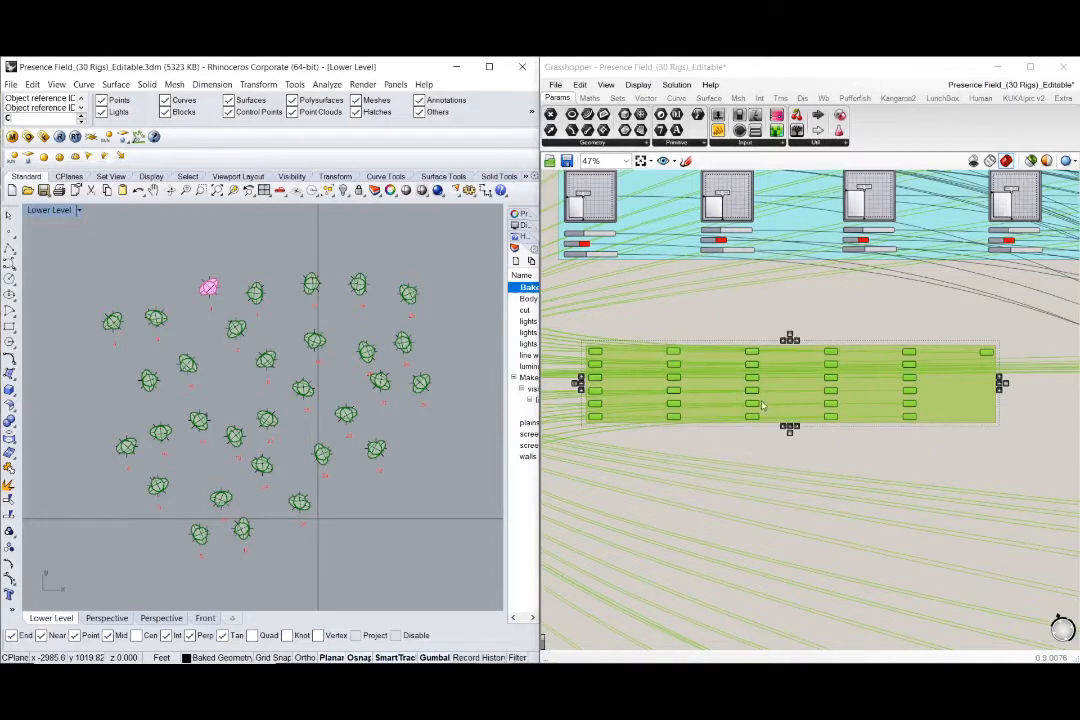
left_click(651, 321)
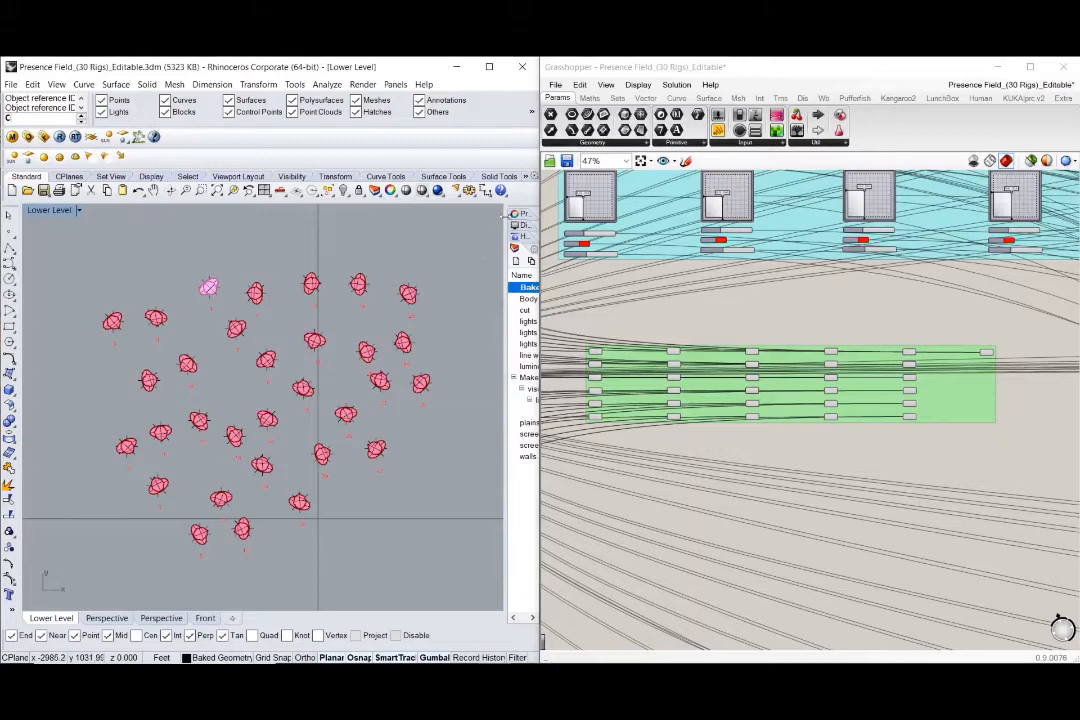
Maximize Rhino, minimize Grasshopper and widen the layer list so the full layer names and materials are readable.
left_click(489, 66)
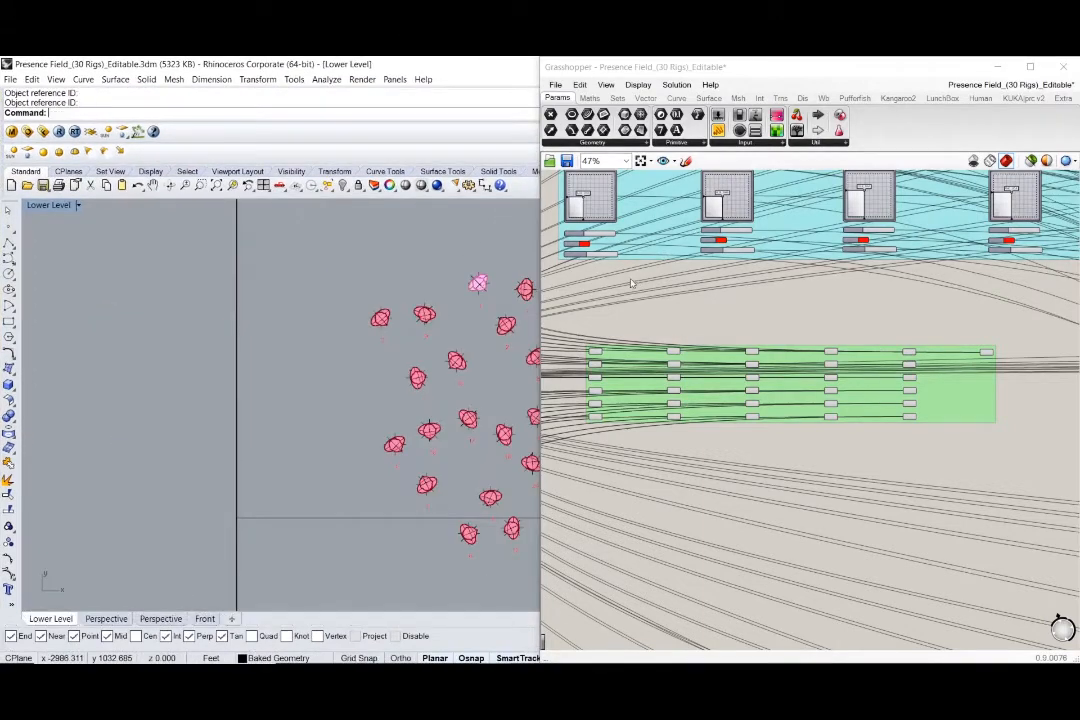
left_click(998, 66)
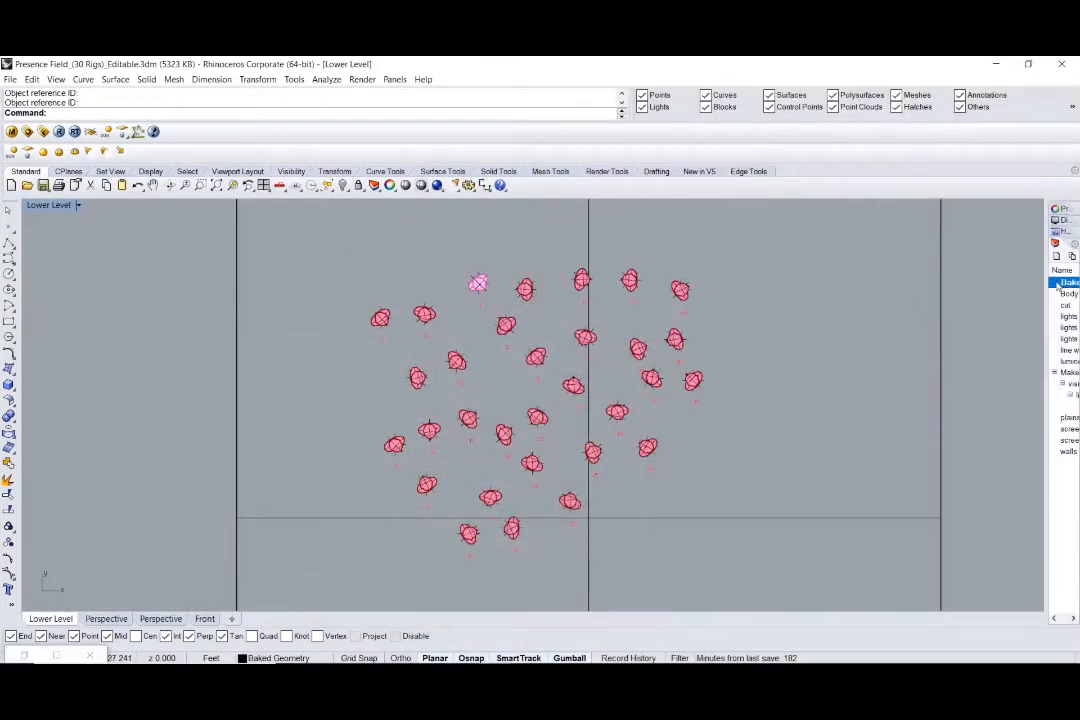
left_click_drag(1046, 305, 903, 300)
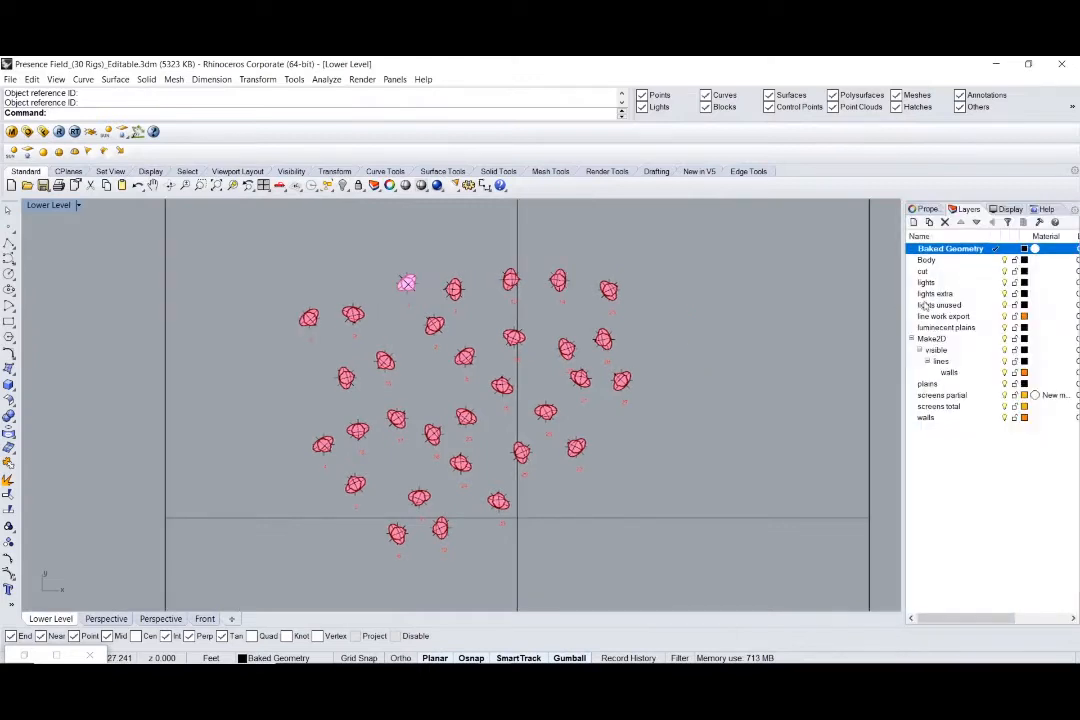
Check the Baked Geometry layer's material and accept it as Default material.
left_click(960, 260)
left_click(1012, 249)
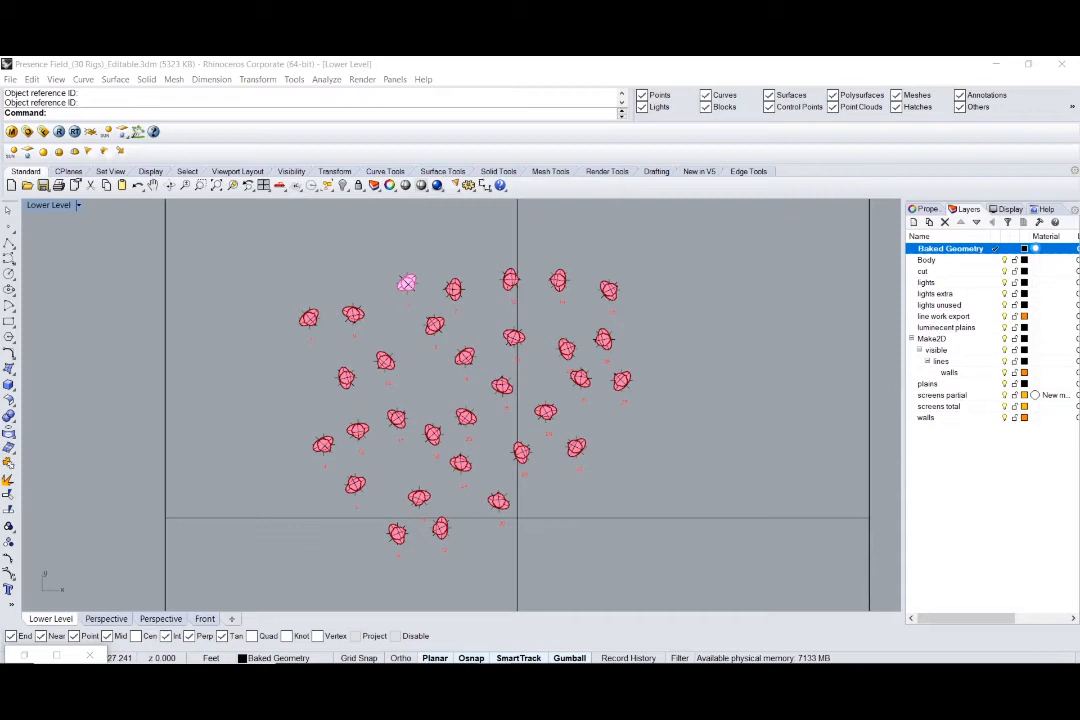
left_click(1035, 249)
left_click_drag(713, 236, 779, 231)
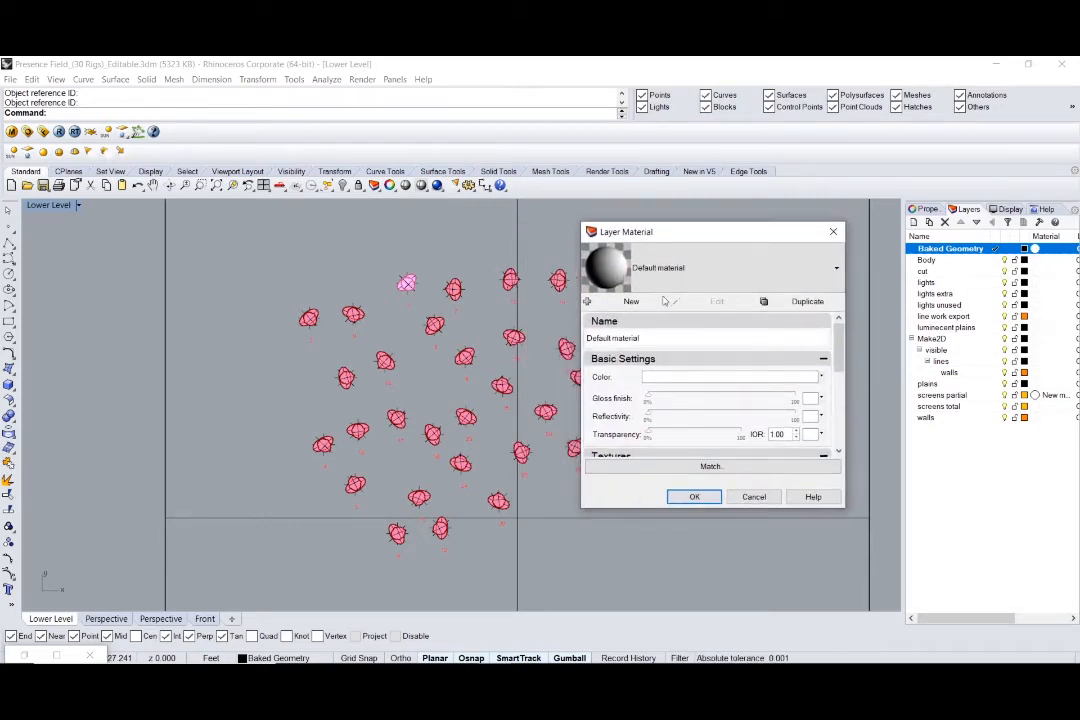
left_click(694, 497)
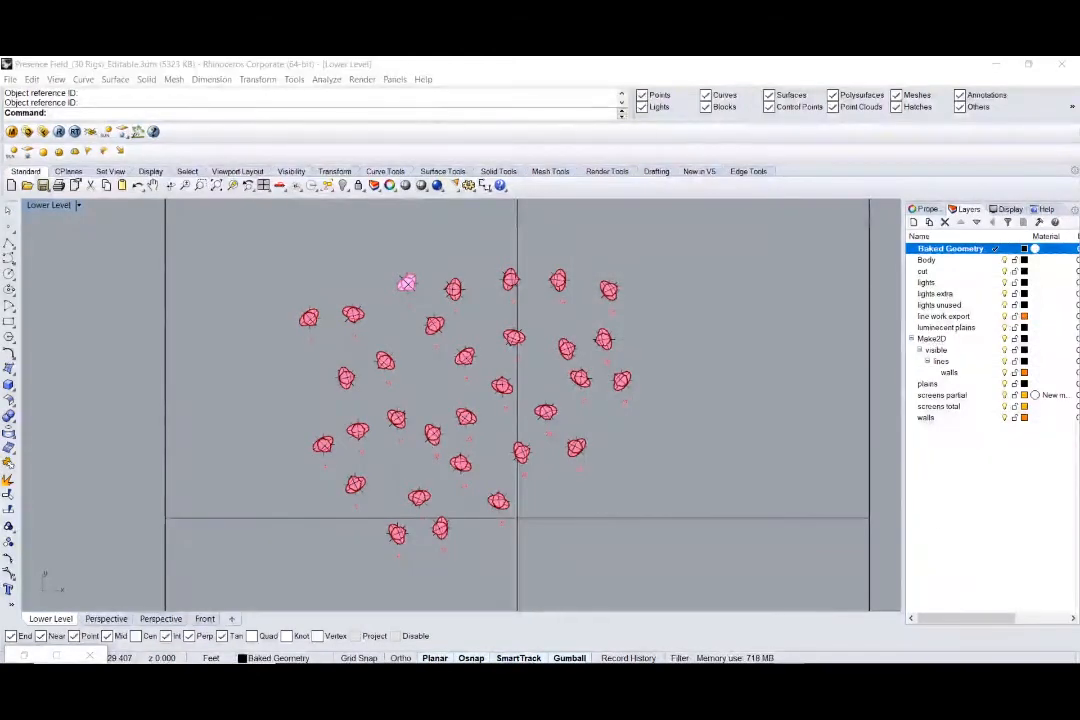
Render the Lower Level view of the baked rigs and maximize the render window.
left_click(790, 419)
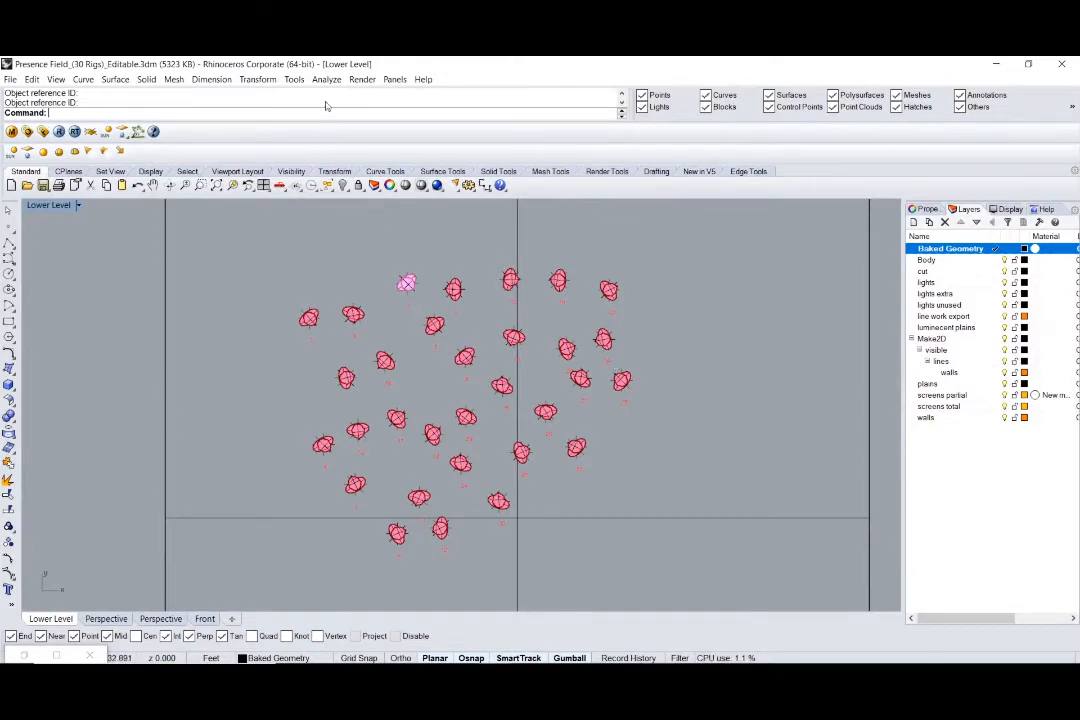
left_click(360, 80)
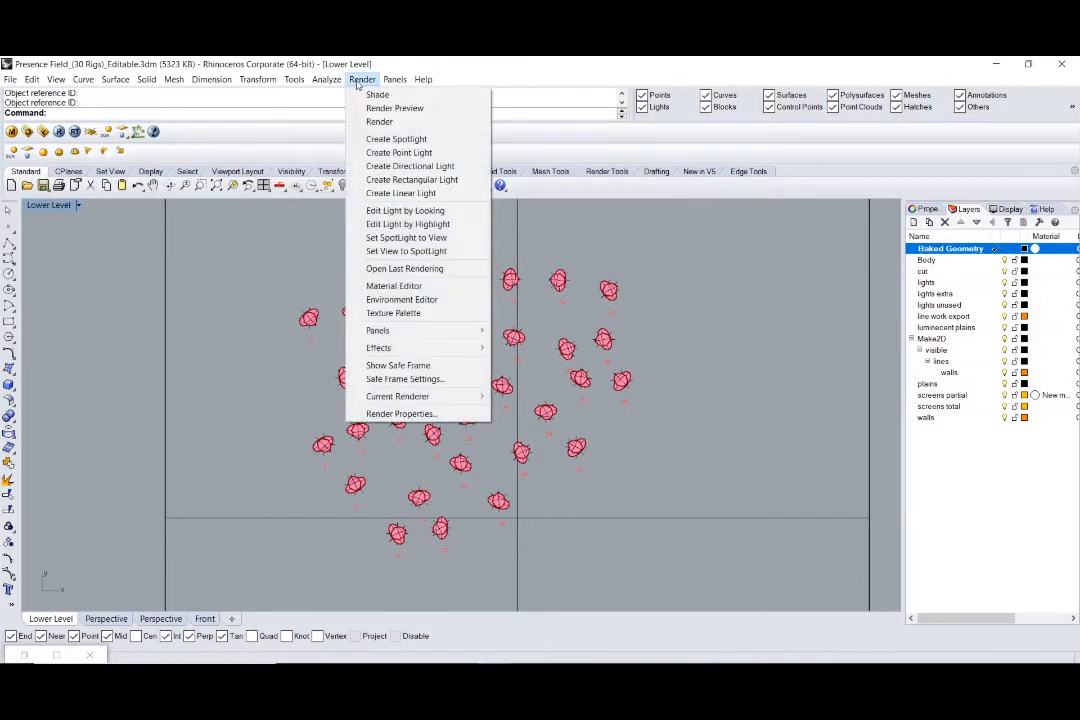
left_click(405, 122)
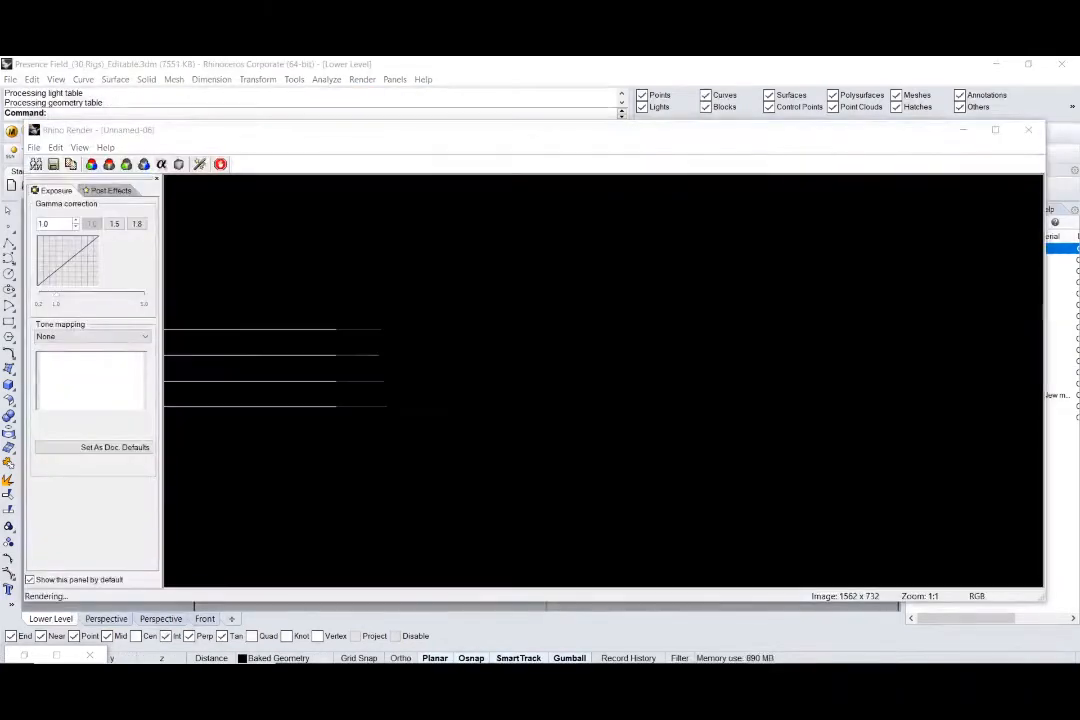
left_click(996, 128)
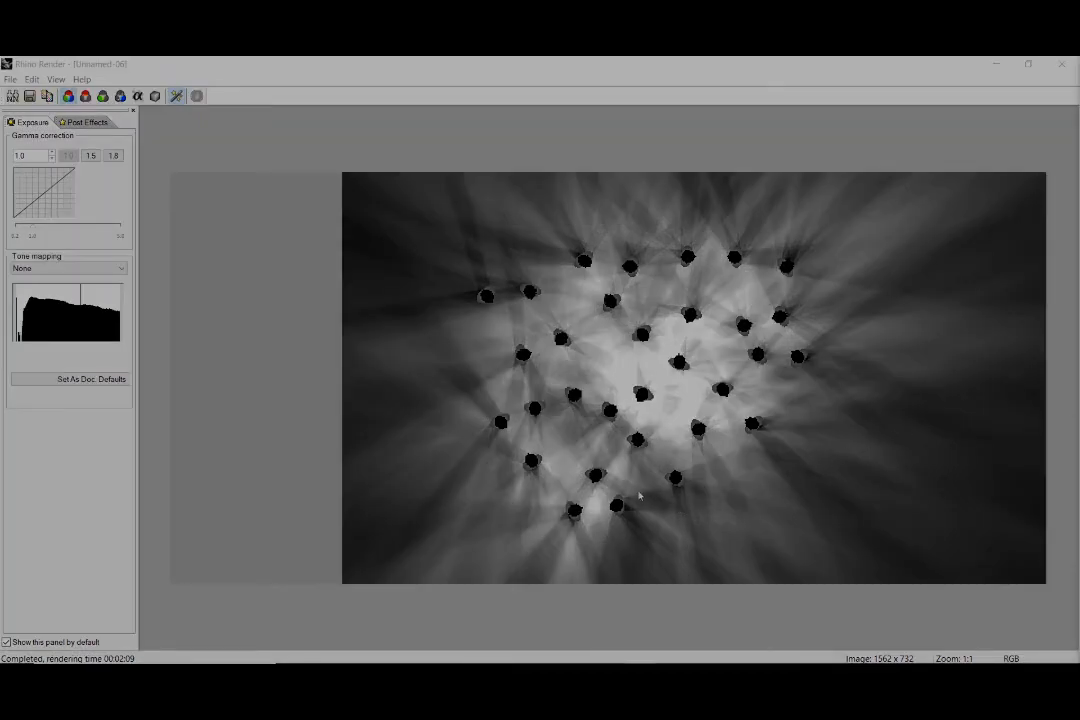
left_click(957, 145)
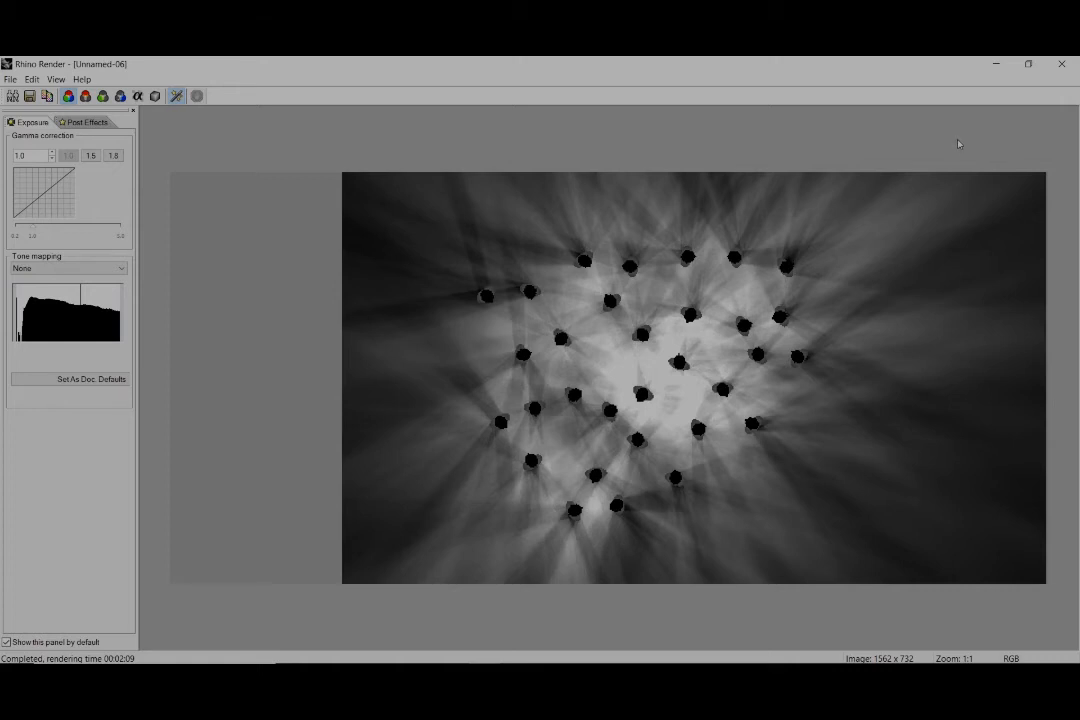
left_click(30, 96)
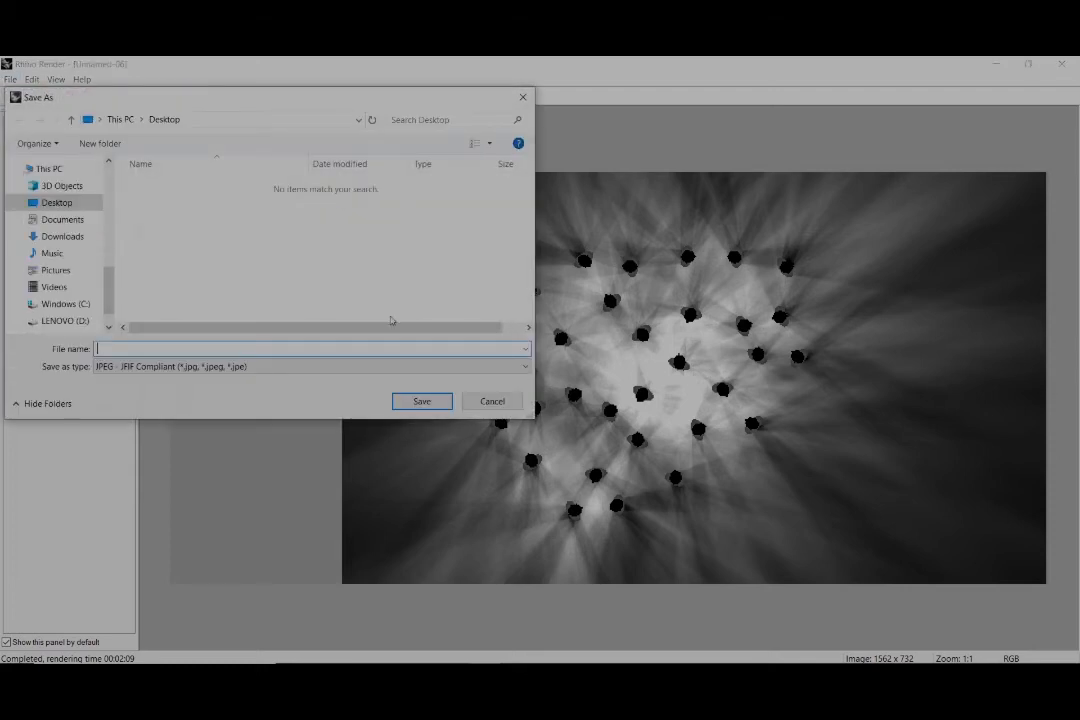
left_click(196, 372)
left_click(200, 388)
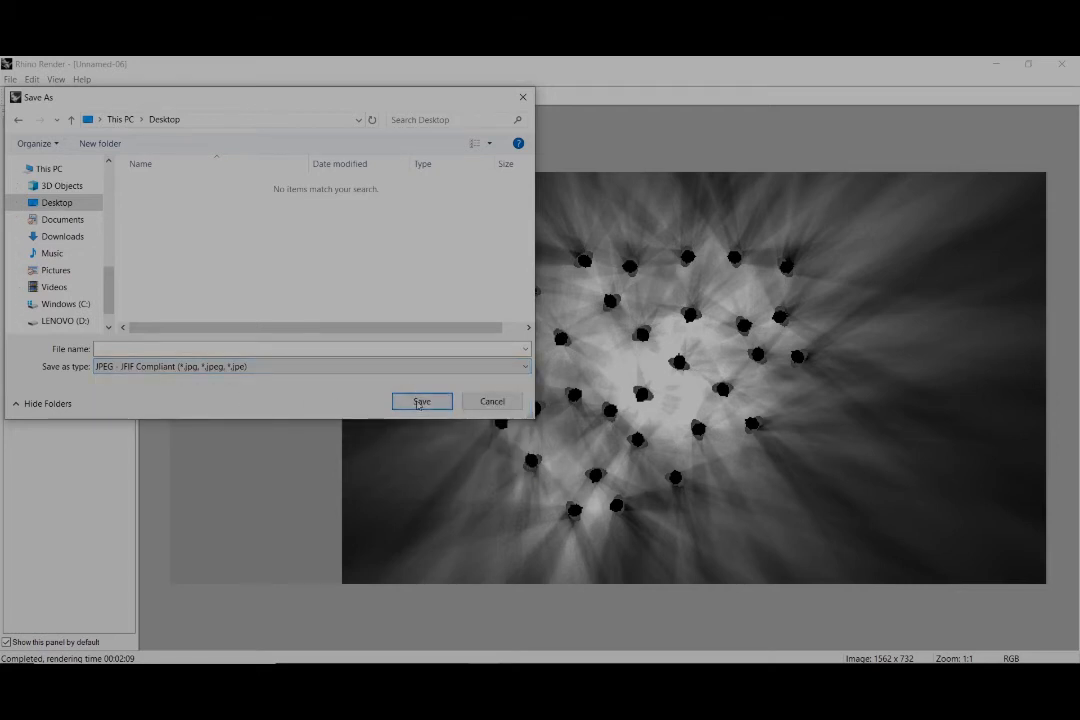
left_click(491, 401)
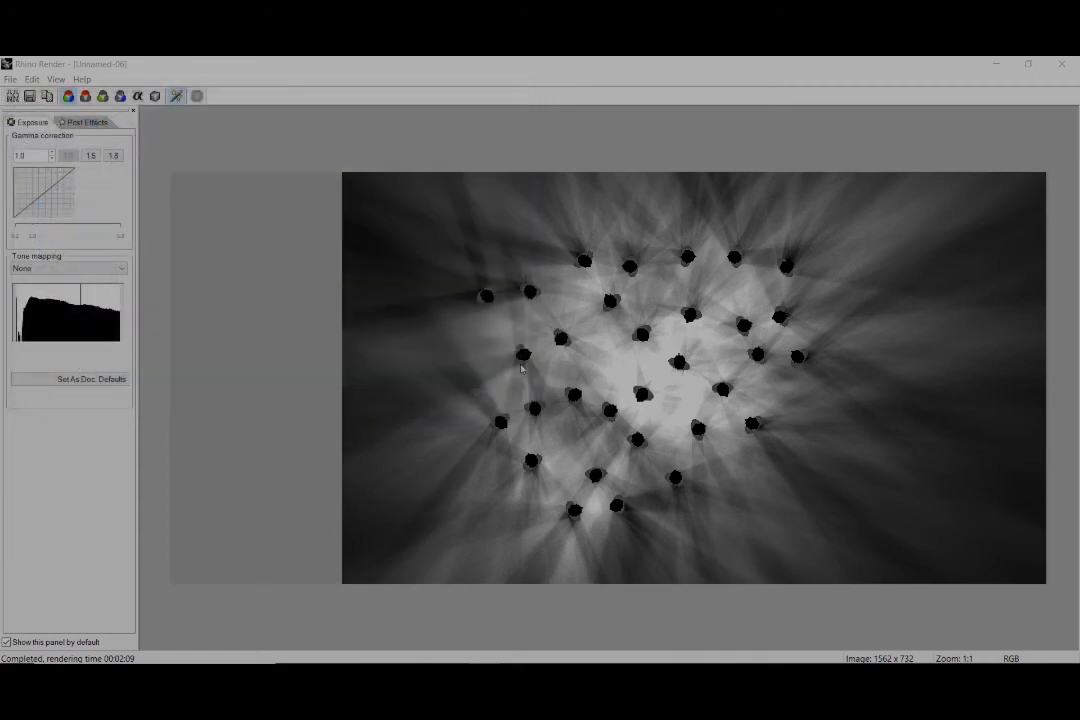
Minimize the finished rendering and return to the Lower Level model view.
left_click(988, 66)
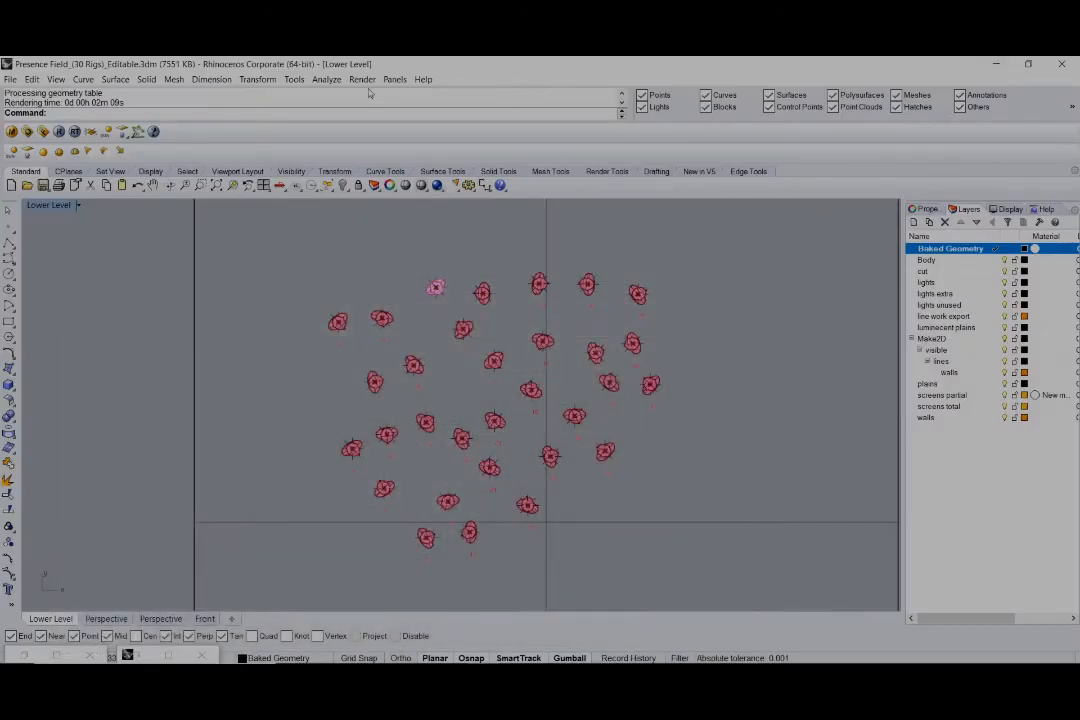
left_click(362, 79)
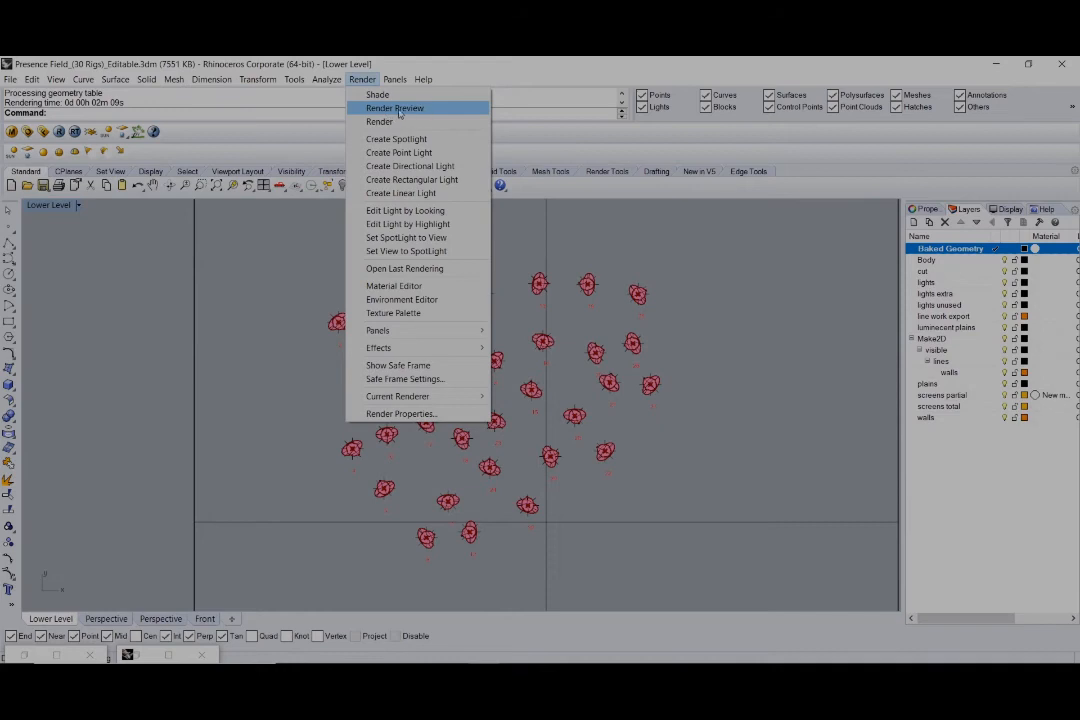
left_click(680, 258)
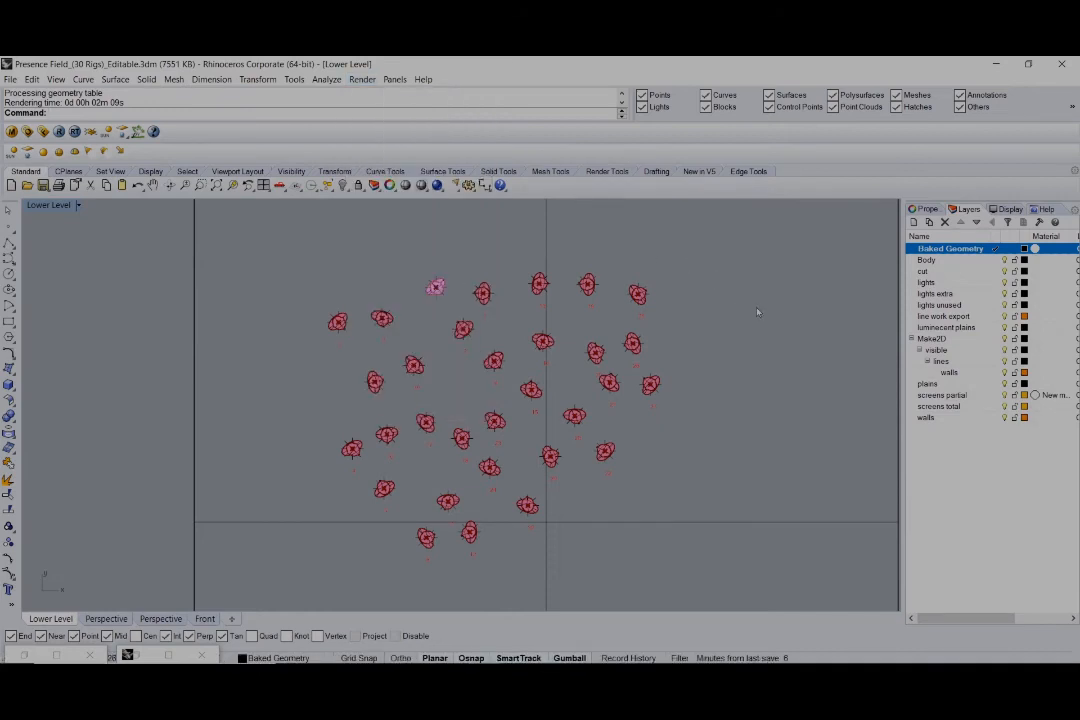